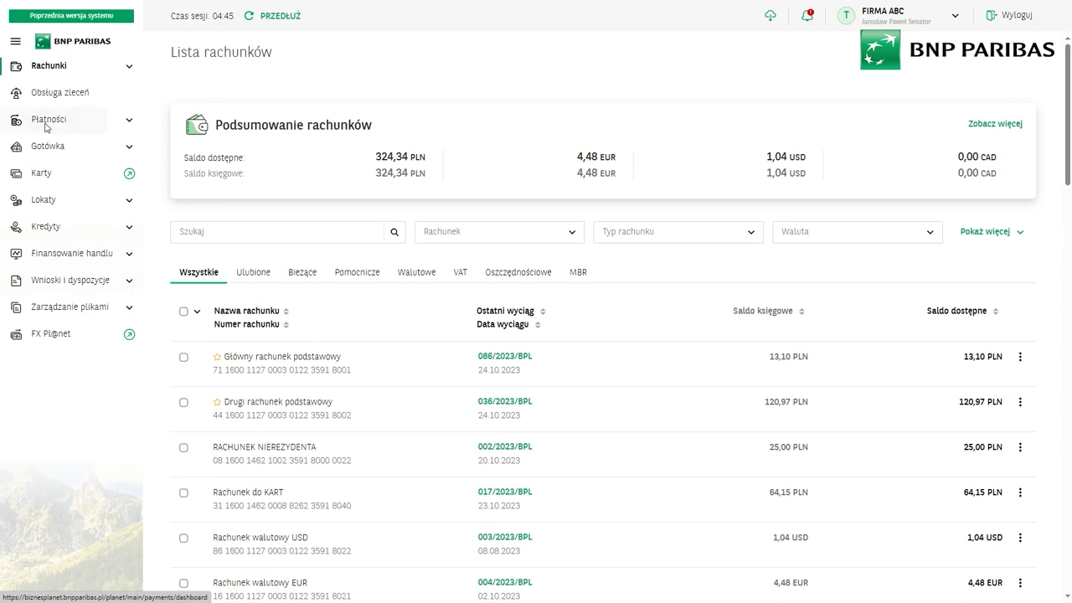
Open a blank Przelew krajowy form from the Płatności > Przelewy dashboard
{"action": "left_click", "coordinate": [46, 124]}
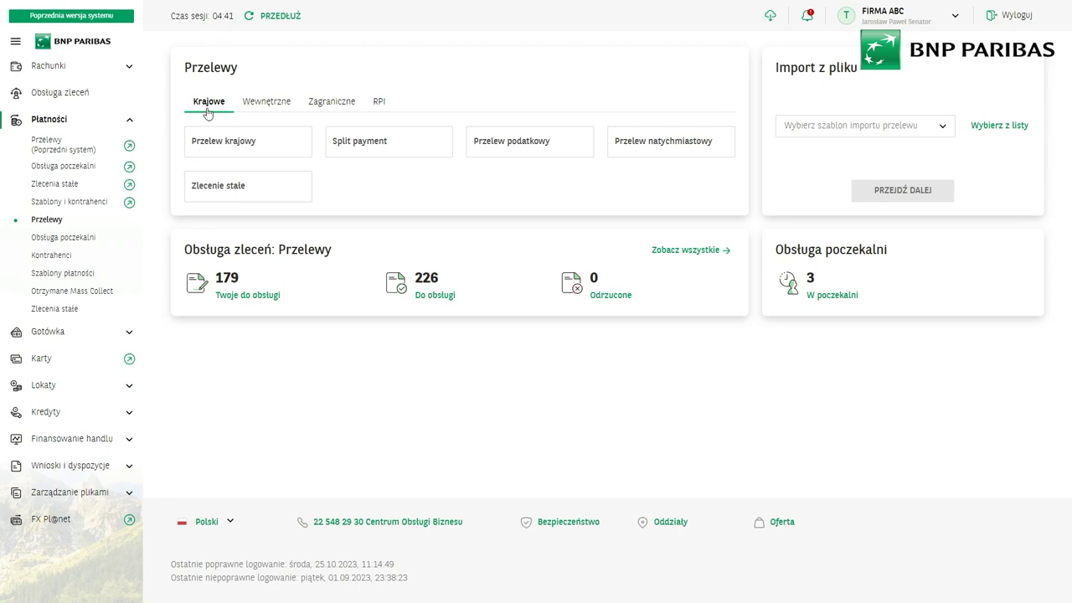
{"action": "left_click", "coordinate": [217, 157]}
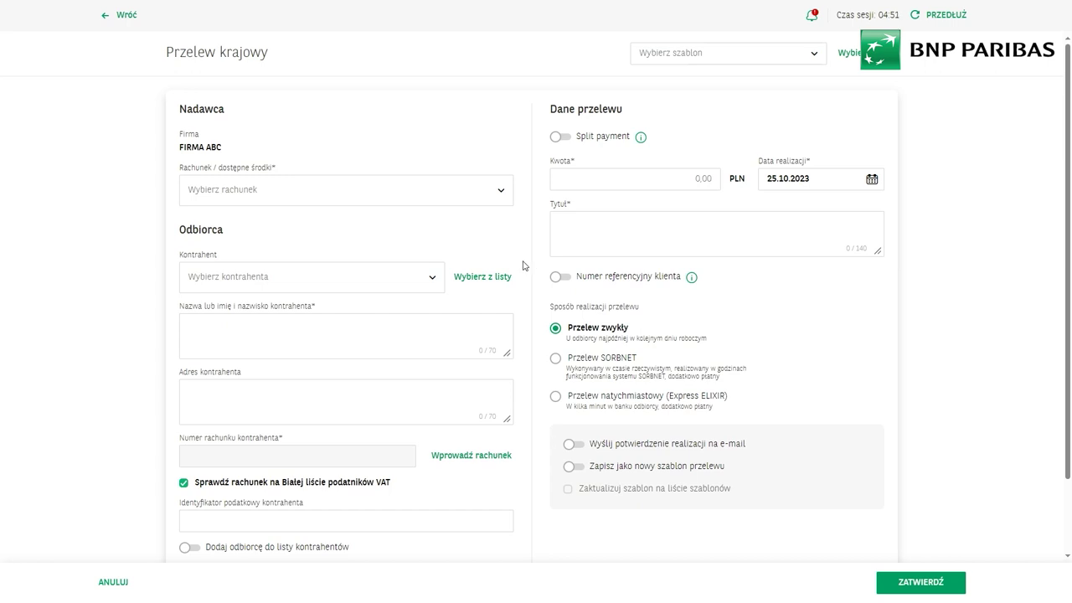
Set Drugi rachunek podstawowy as the sender account and close the Kontrahent list unchosen
{"action": "left_click", "coordinate": [495, 191]}
{"action": "left_click", "coordinate": [309, 228]}
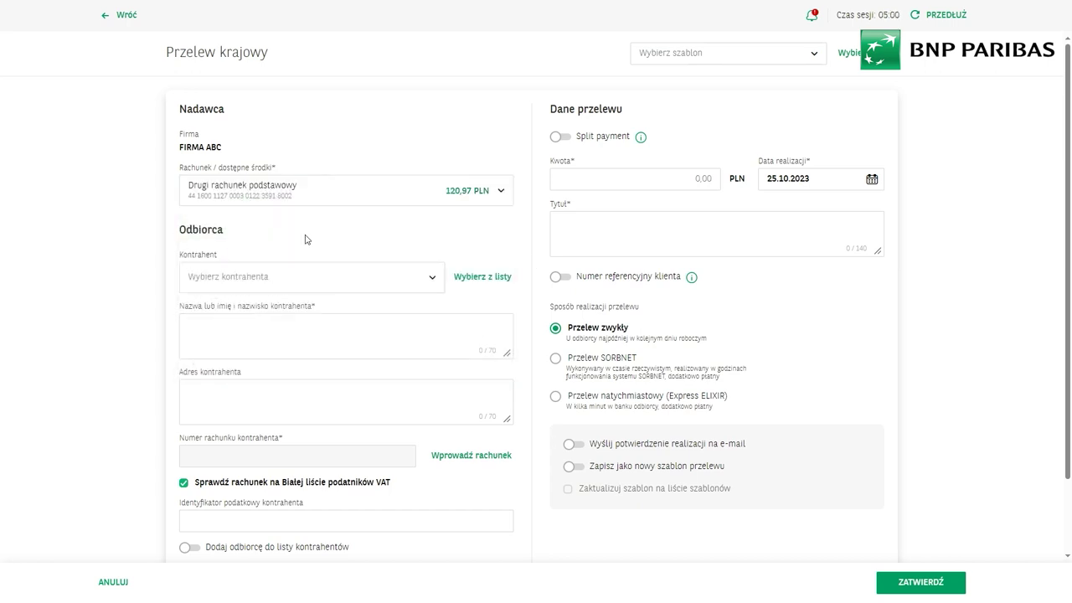
{"action": "left_click", "coordinate": [309, 279]}
{"action": "left_click", "coordinate": [415, 234]}
Search the Kontrahent list for 'ab', clear the search and close it without choosing
{"action": "left_click", "coordinate": [271, 279]}
{"action": "type", "text": "abc"}
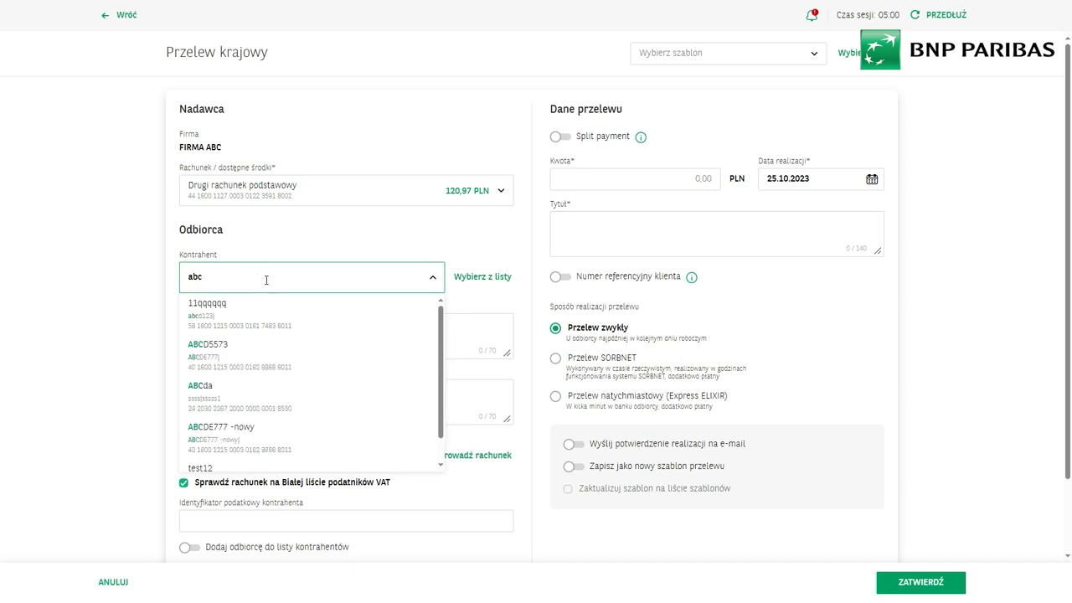
{"action": "double_click", "coordinate": [202, 276]}
{"action": "key", "text": "BackSpace"}
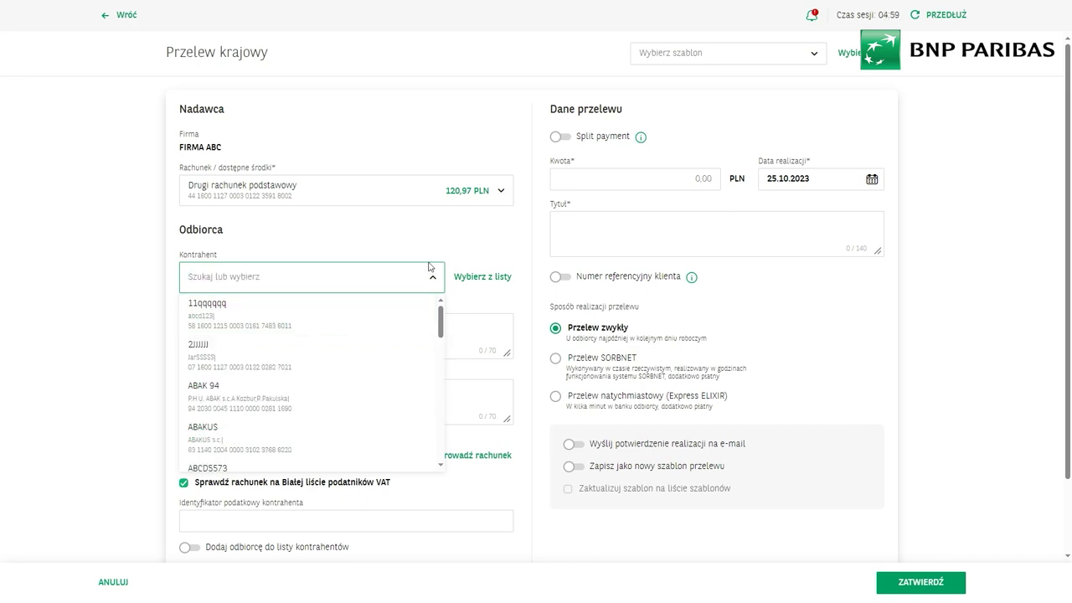
{"action": "scroll", "coordinate": [430, 402], "scroll_direction": "down", "scroll_amount": 10}
{"action": "left_click", "coordinate": [476, 242]}
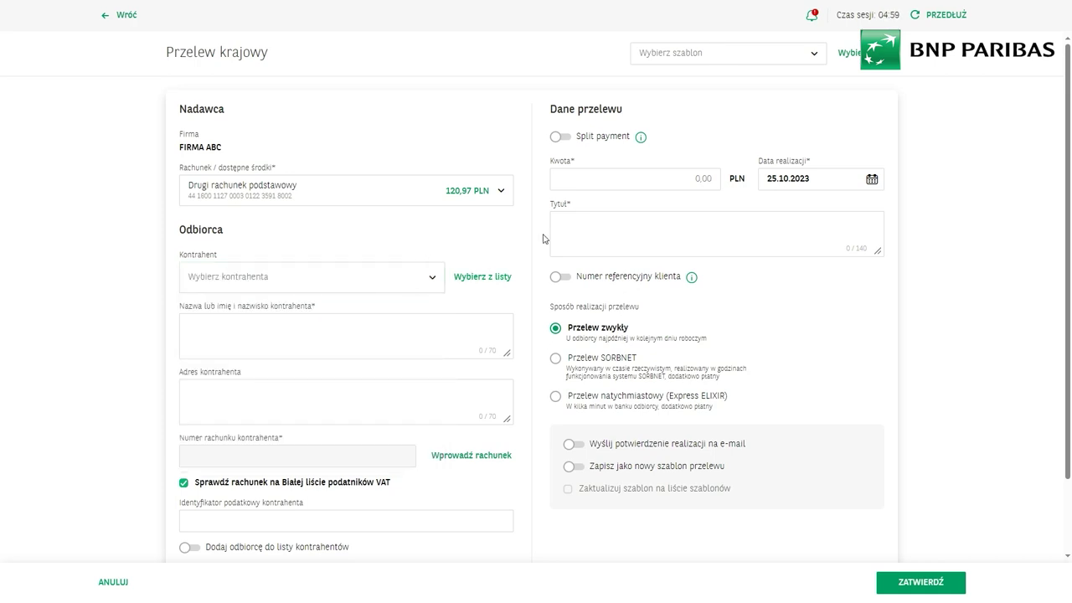
{"action": "scroll", "coordinate": [289, 488], "scroll_direction": "down", "scroll_amount": 1}
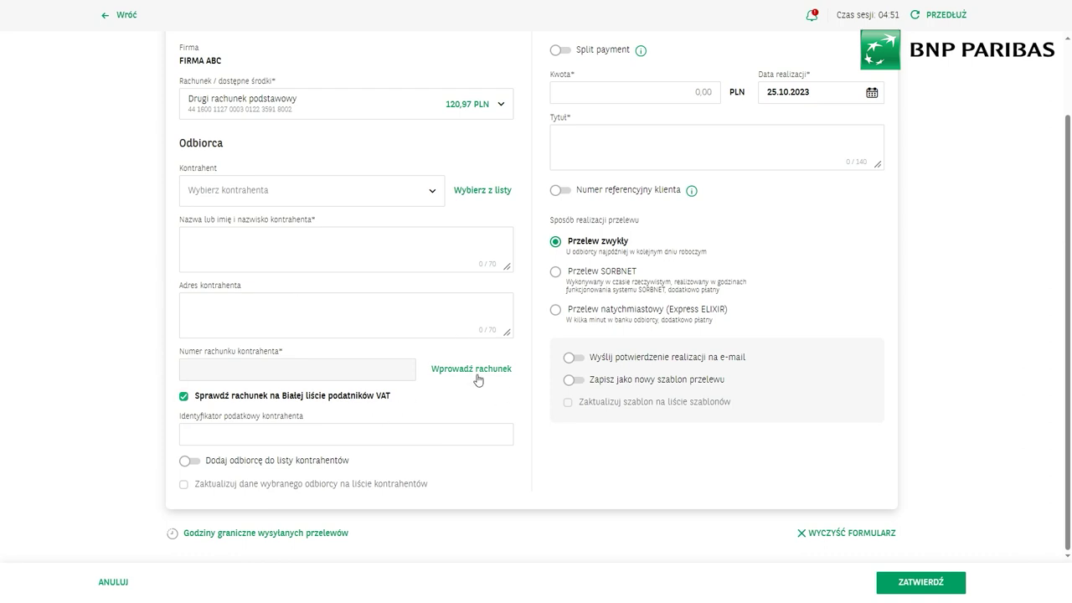
{"action": "scroll", "coordinate": [477, 379], "scroll_direction": "up", "scroll_amount": 2}
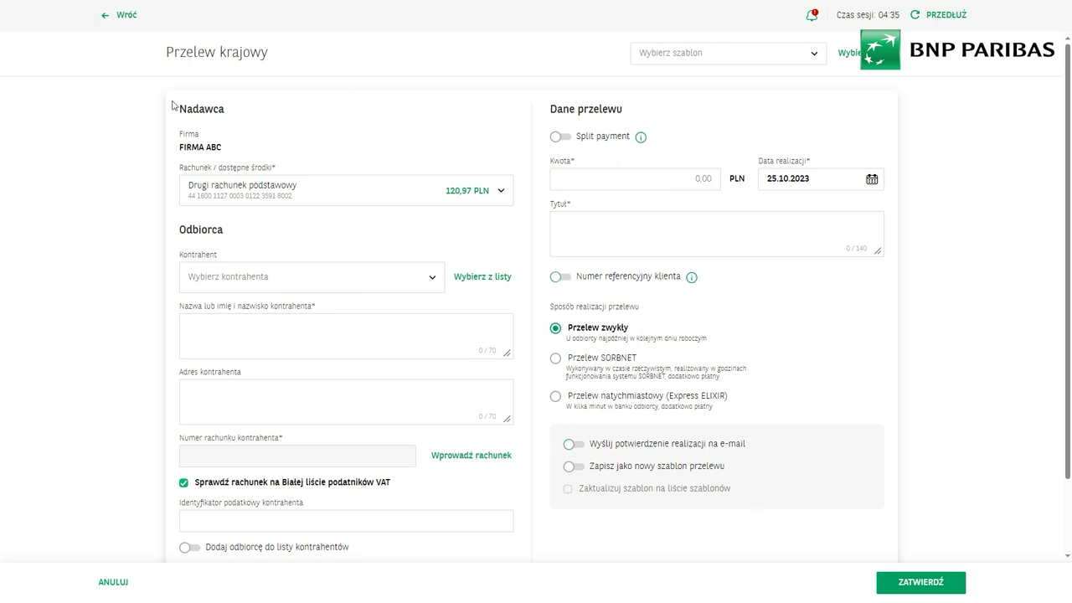
{"action": "scroll", "coordinate": [508, 512], "scroll_direction": "down", "scroll_amount": 1}
{"action": "scroll", "coordinate": [692, 435], "scroll_direction": "up", "scroll_amount": 1}
{"action": "scroll", "coordinate": [631, 377], "scroll_direction": "down", "scroll_amount": 1}
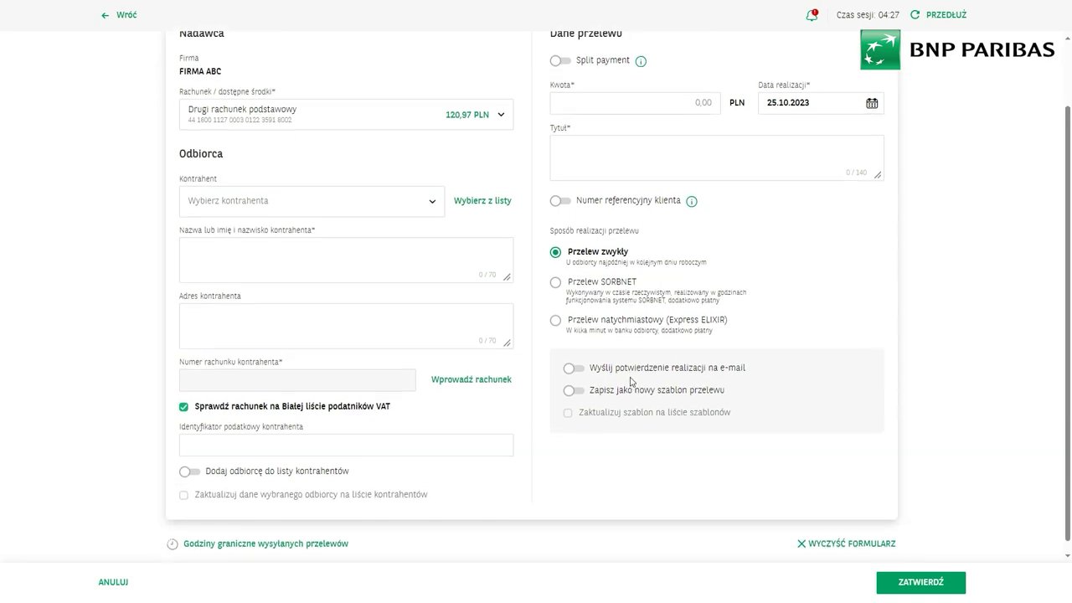
{"action": "scroll", "coordinate": [631, 377], "scroll_direction": "up", "scroll_amount": 1}
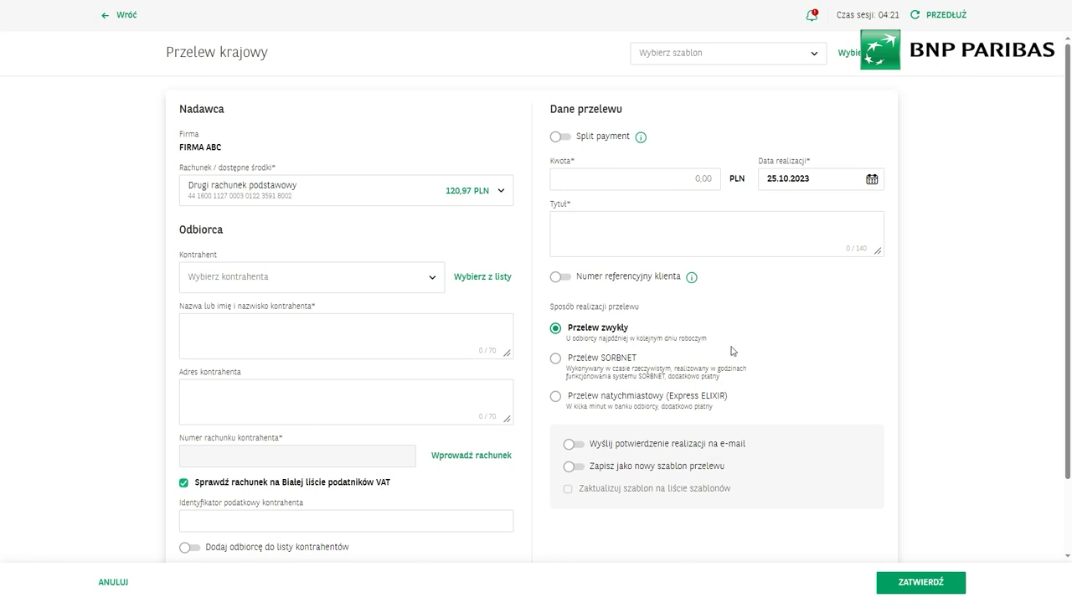
{"action": "left_click", "coordinate": [559, 276]}
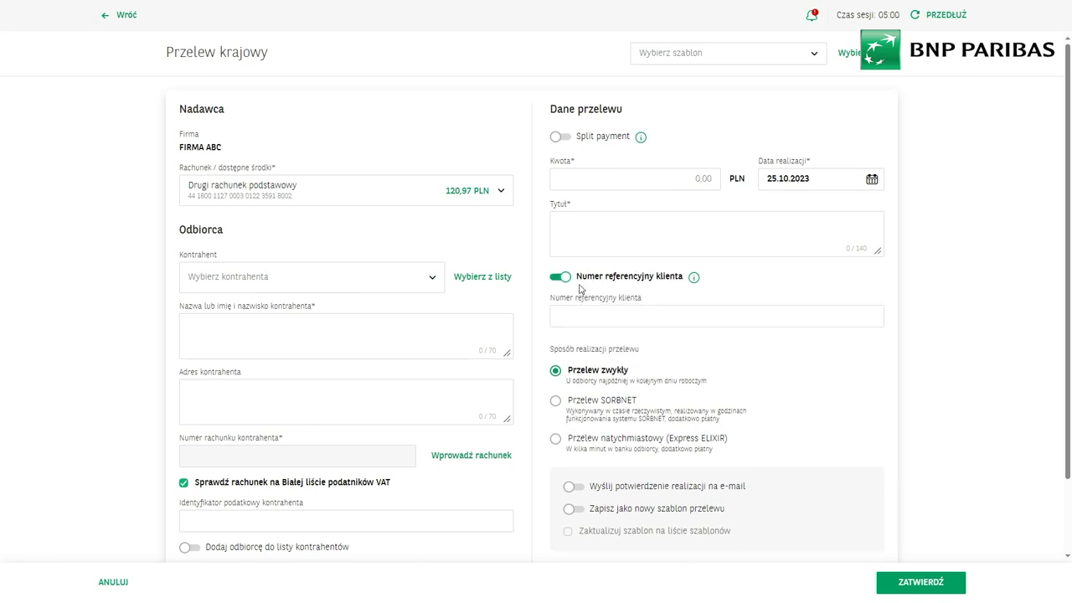
{"action": "left_click", "coordinate": [556, 277]}
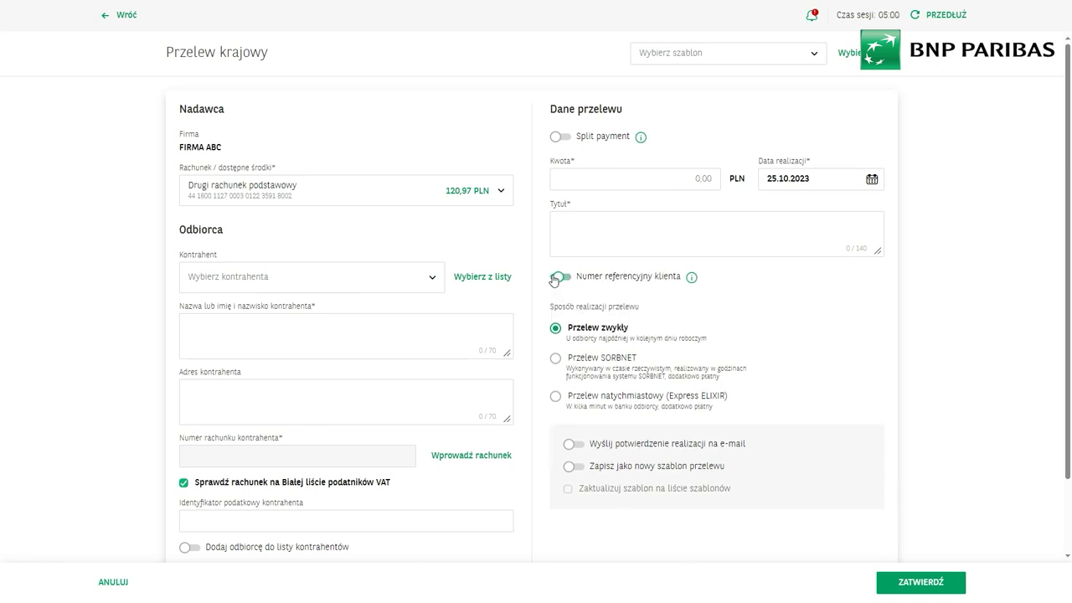
{"action": "left_click", "coordinate": [565, 144]}
{"action": "left_click", "coordinate": [560, 143]}
{"action": "left_click", "coordinate": [555, 361]}
{"action": "left_click", "coordinate": [556, 397]}
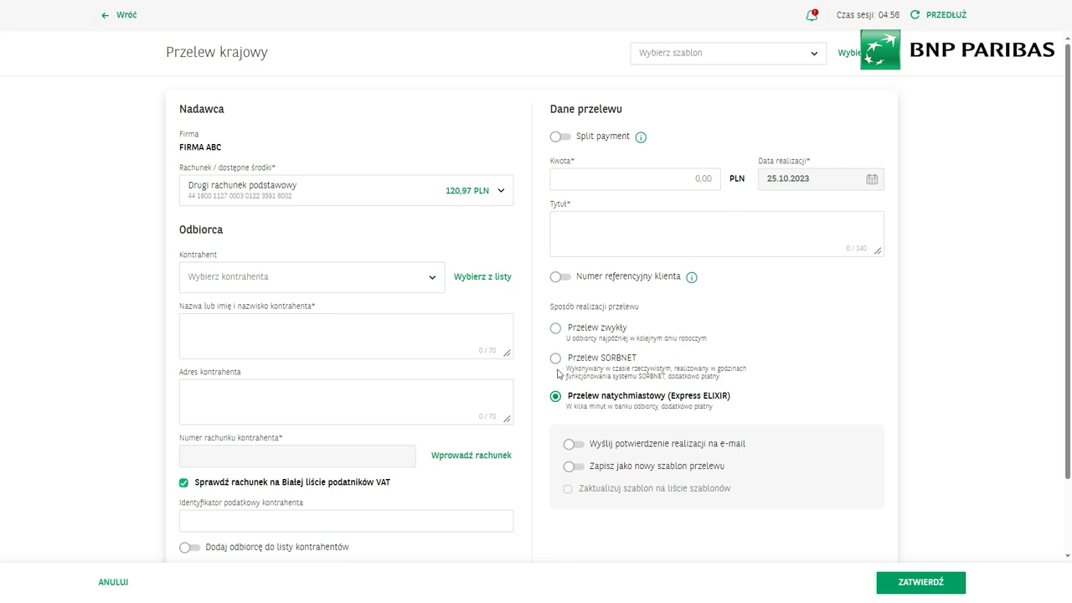
{"action": "left_click", "coordinate": [554, 330]}
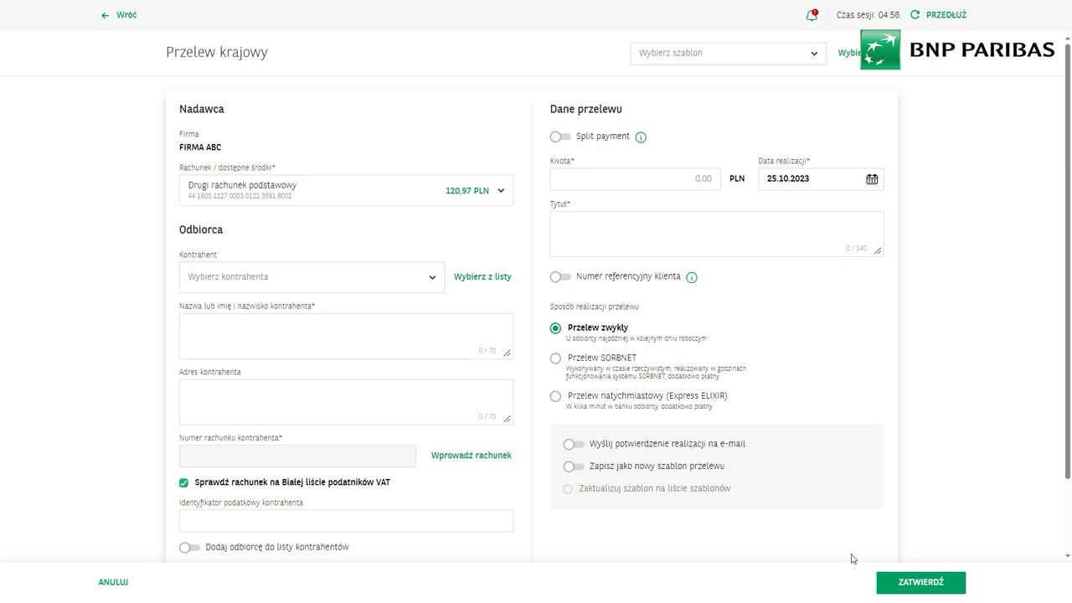
{"action": "left_click", "coordinate": [432, 276]}
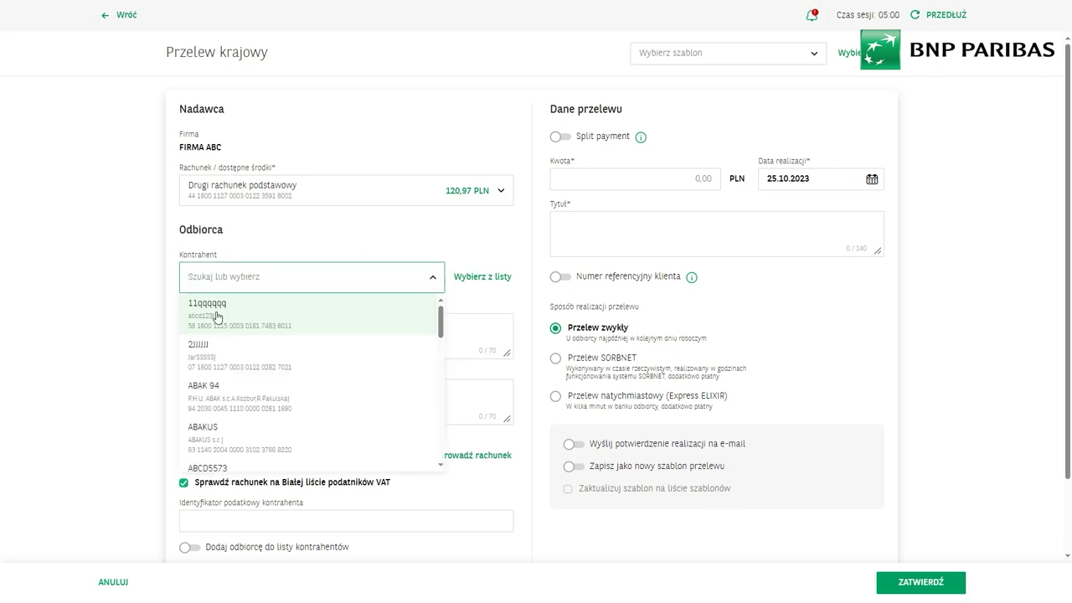
Pick contractor 11qqqqqq, enter amount 111,00 PLN and title sss, then confirm to see the summary
{"action": "left_click", "coordinate": [220, 312]}
{"action": "left_click", "coordinate": [614, 176]}
{"action": "type", "text": "111"}
{"action": "left_click", "coordinate": [622, 229]}
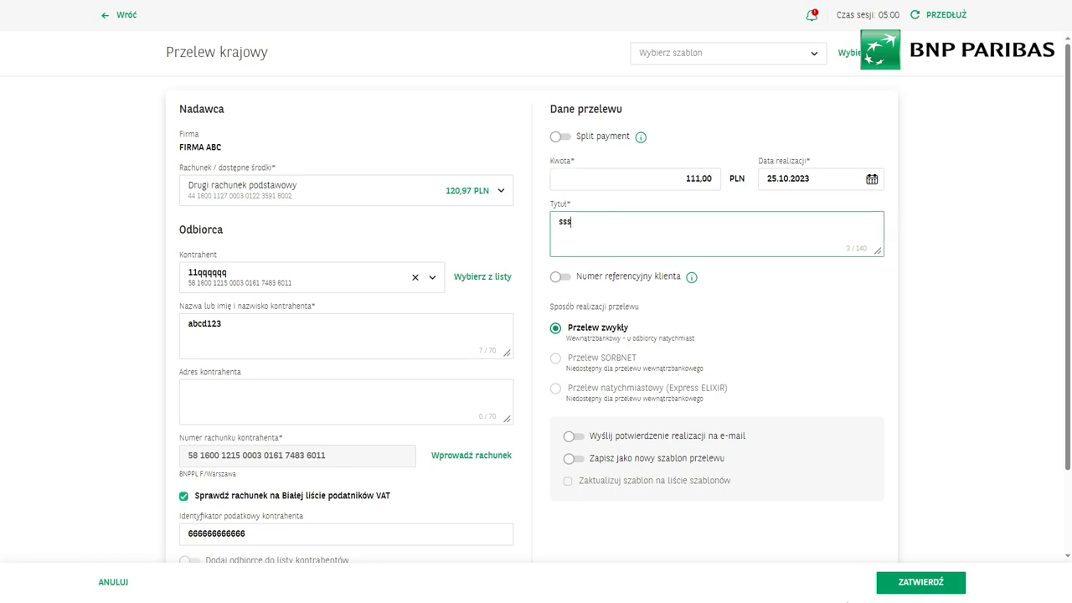
{"action": "left_click", "coordinate": [913, 578]}
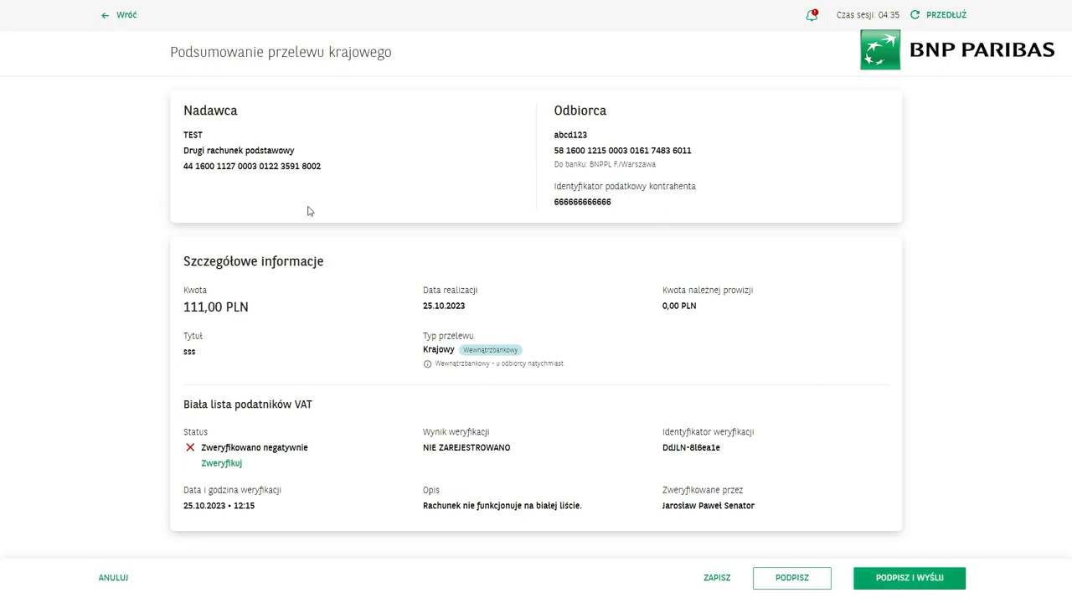
Save the transfer order, dismiss the Sukces toast and return to Przelewy
{"action": "left_click", "coordinate": [724, 581]}
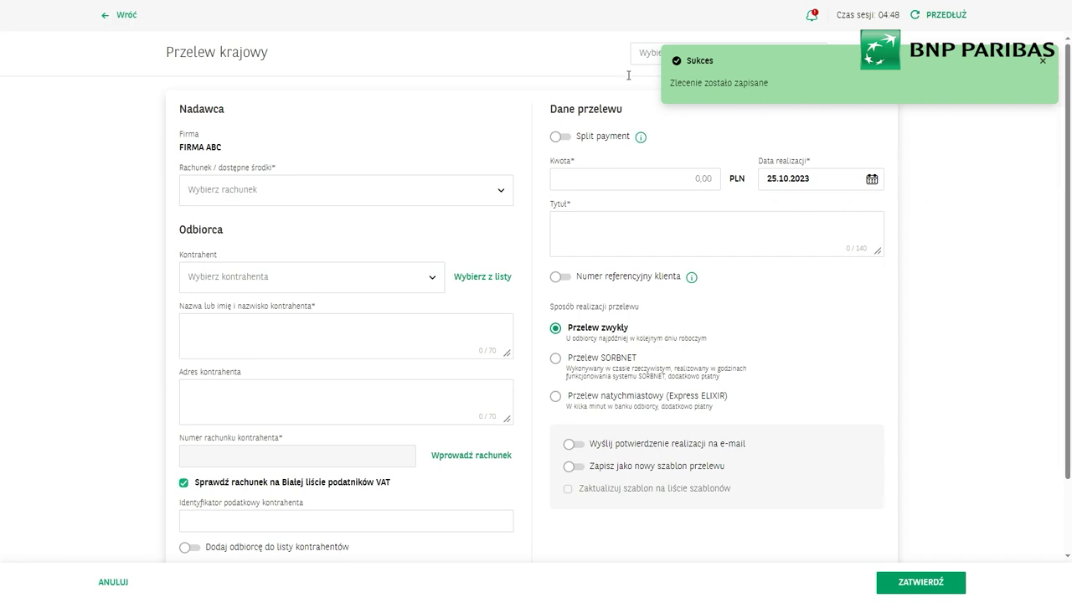
{"action": "left_click", "coordinate": [1046, 66]}
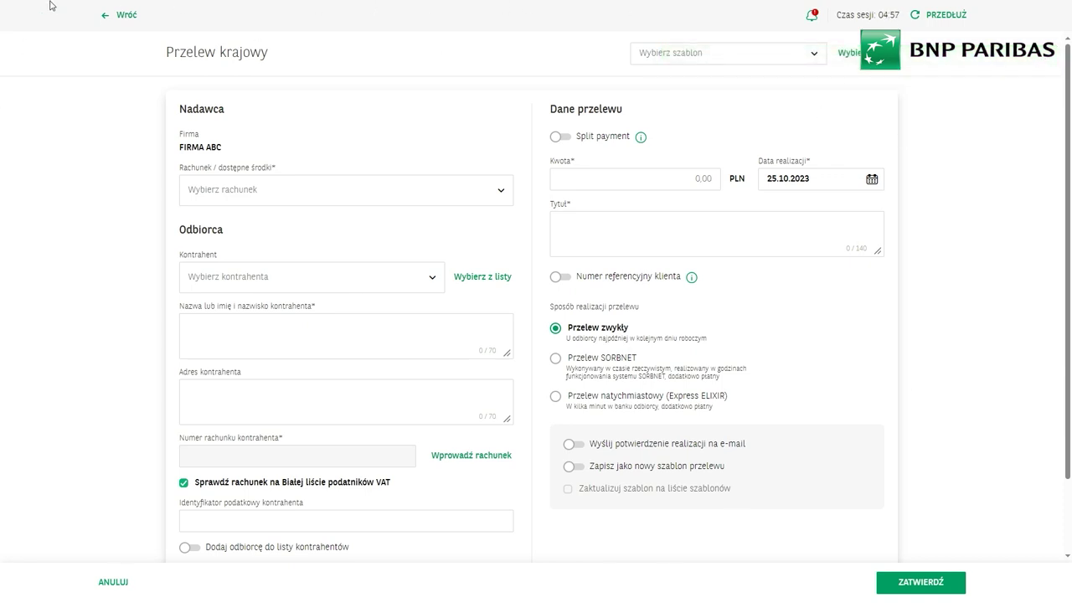
{"action": "left_click", "coordinate": [105, 18]}
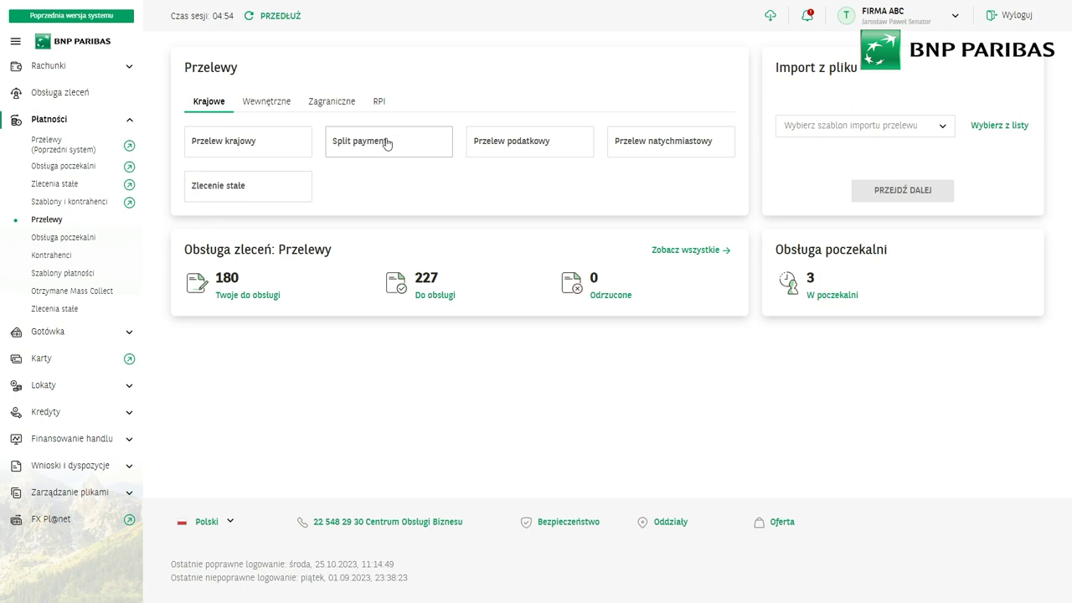
Start a split payment from Drugi rachunek podstawowy and go back, keeping the draft for the session
{"action": "left_click", "coordinate": [386, 142]}
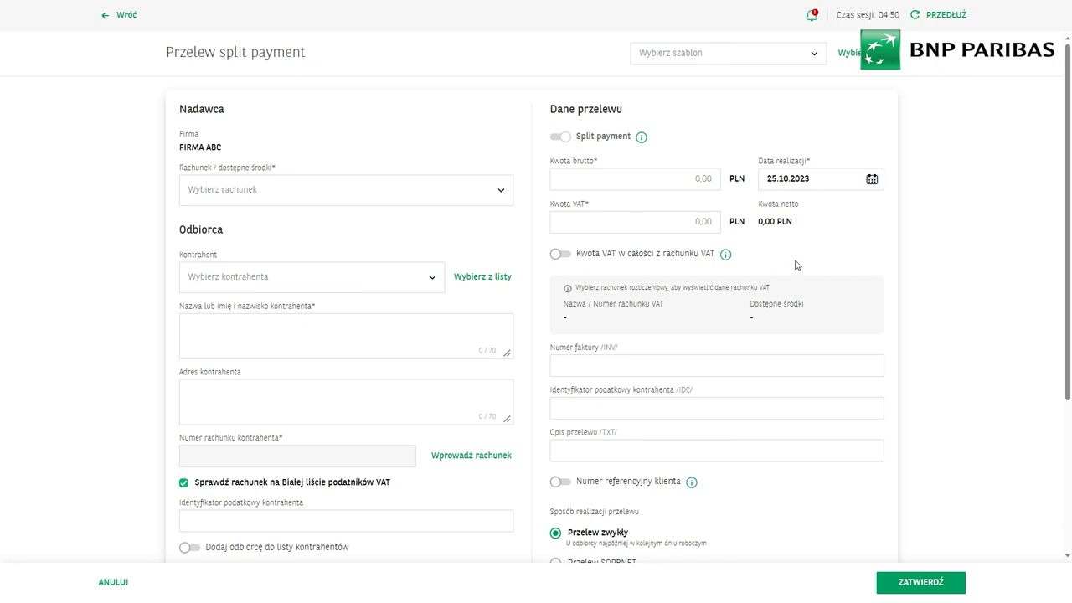
{"action": "left_click", "coordinate": [413, 189]}
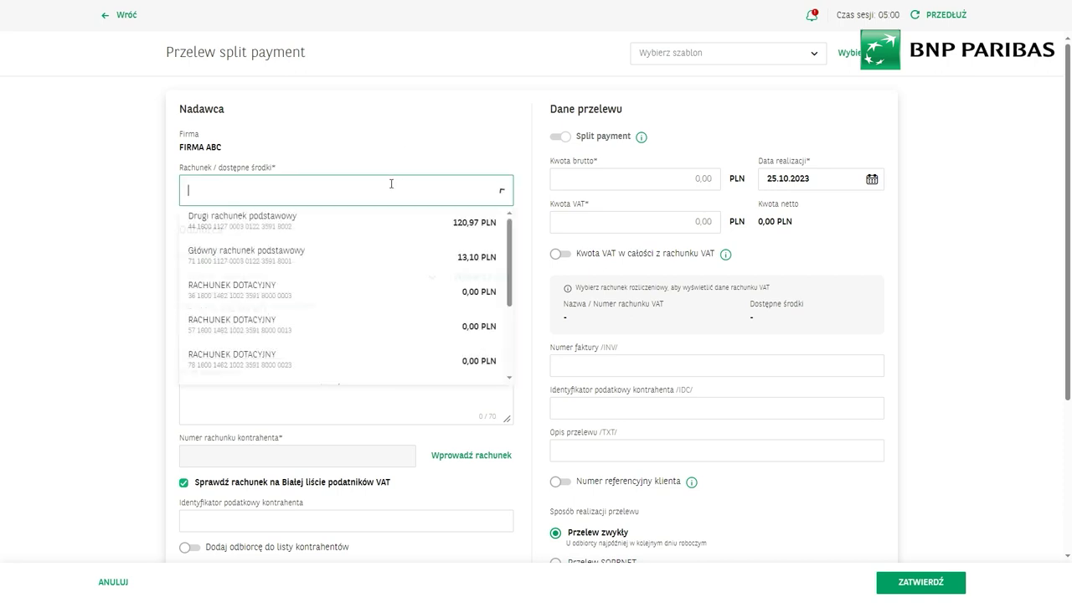
{"action": "left_click", "coordinate": [287, 227]}
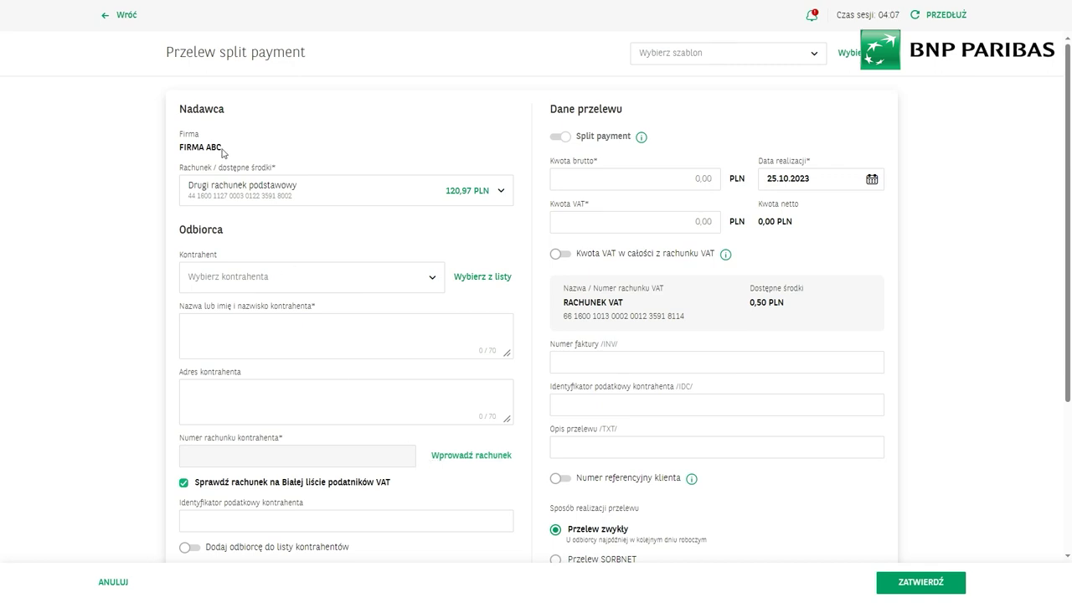
{"action": "left_click", "coordinate": [104, 18]}
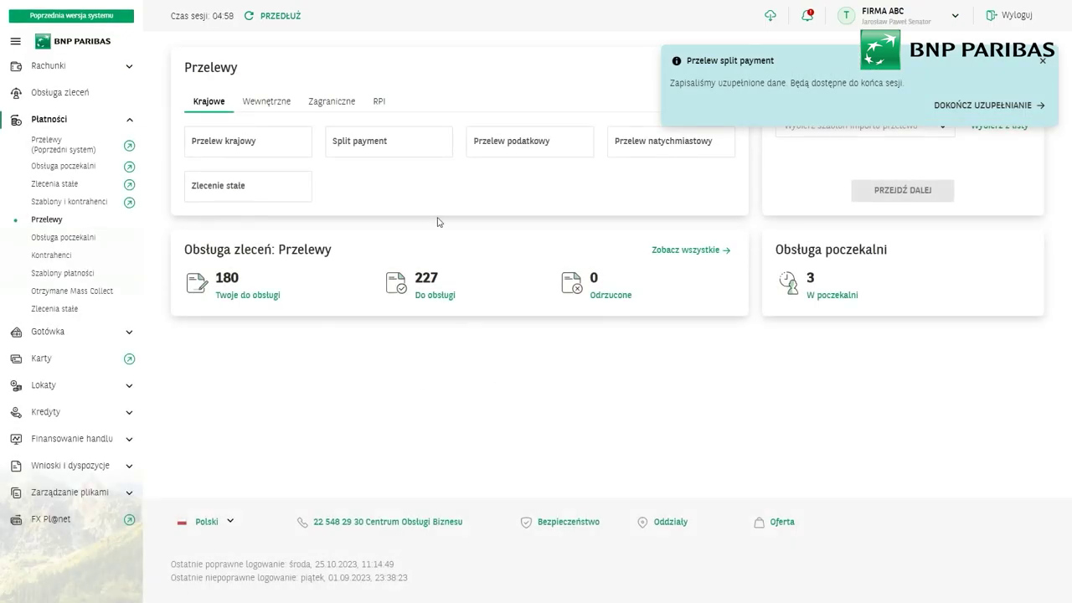
Draft a tax transfer from Drugi rachunek podstawowy with symbol AKC-2, then show the Wewnętrzne transfer types
{"action": "left_click", "coordinate": [529, 143]}
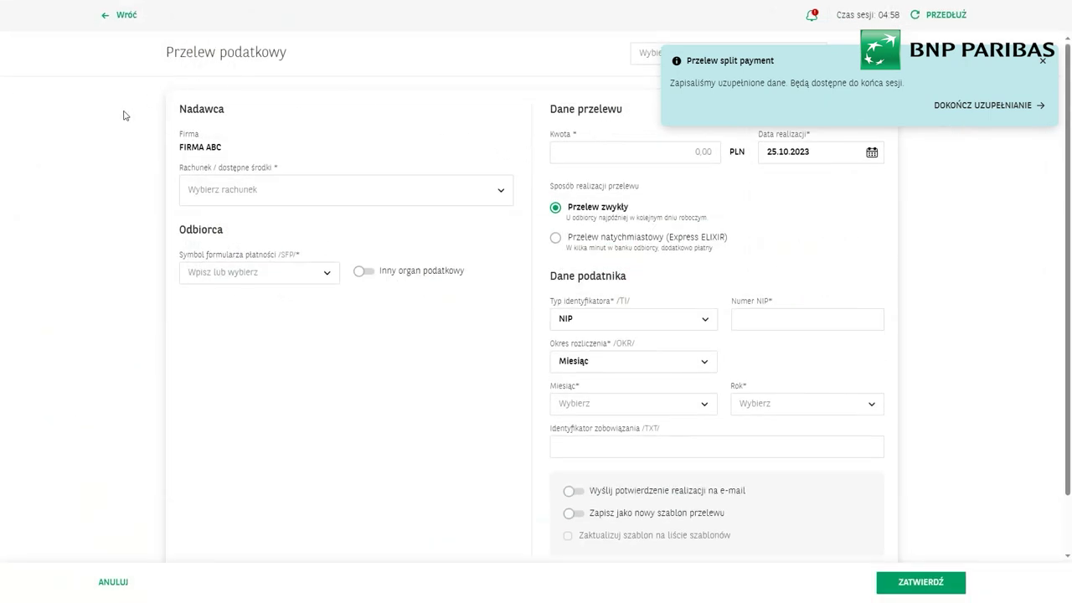
{"action": "left_click", "coordinate": [503, 190]}
{"action": "left_click", "coordinate": [335, 234]}
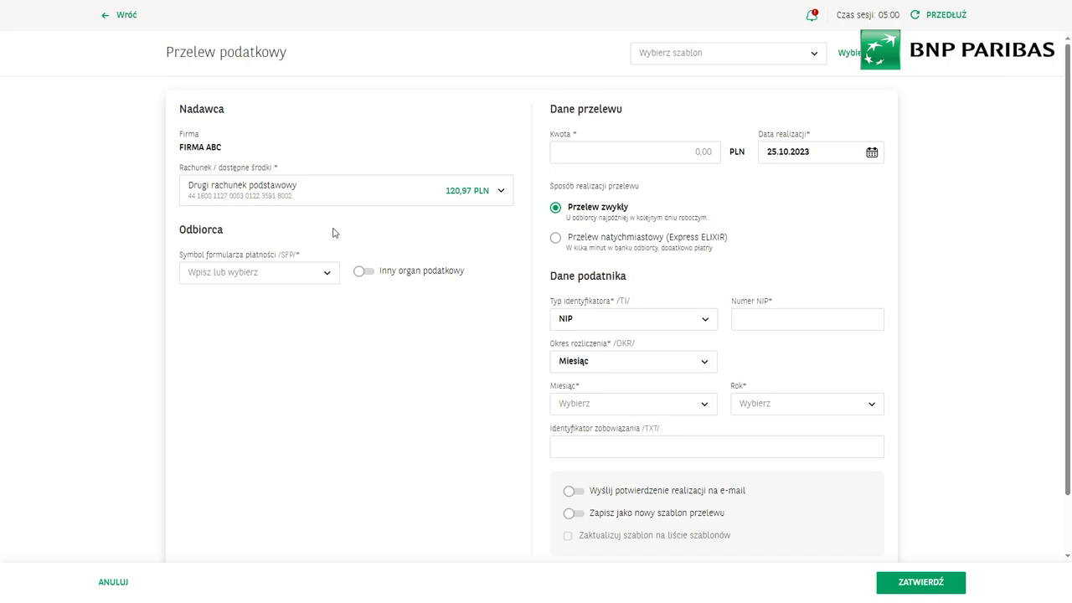
{"action": "left_click", "coordinate": [326, 277]}
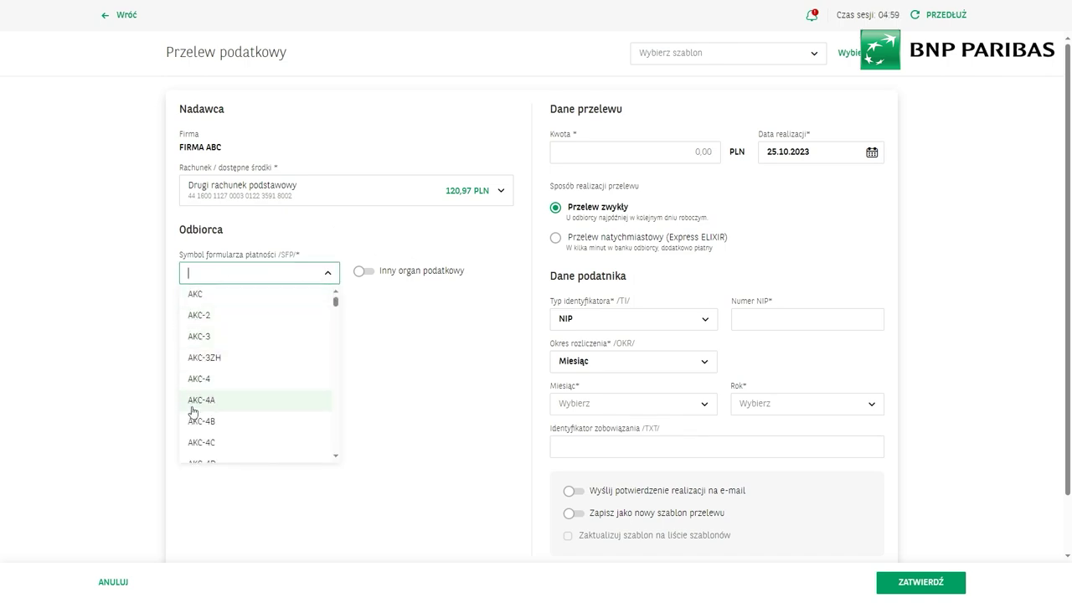
{"action": "left_click", "coordinate": [205, 319]}
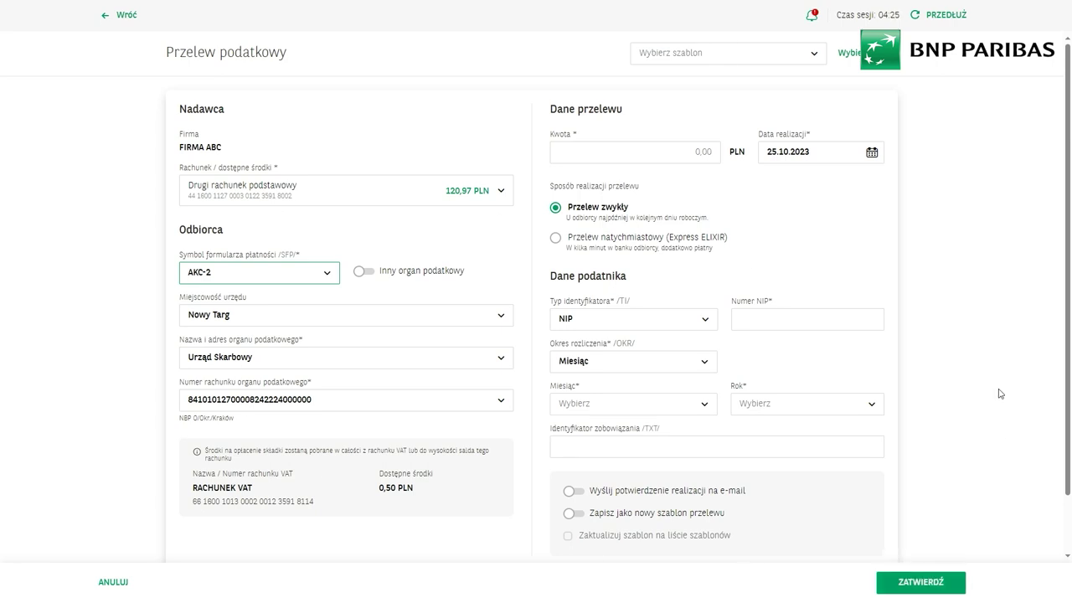
{"action": "left_click", "coordinate": [125, 15]}
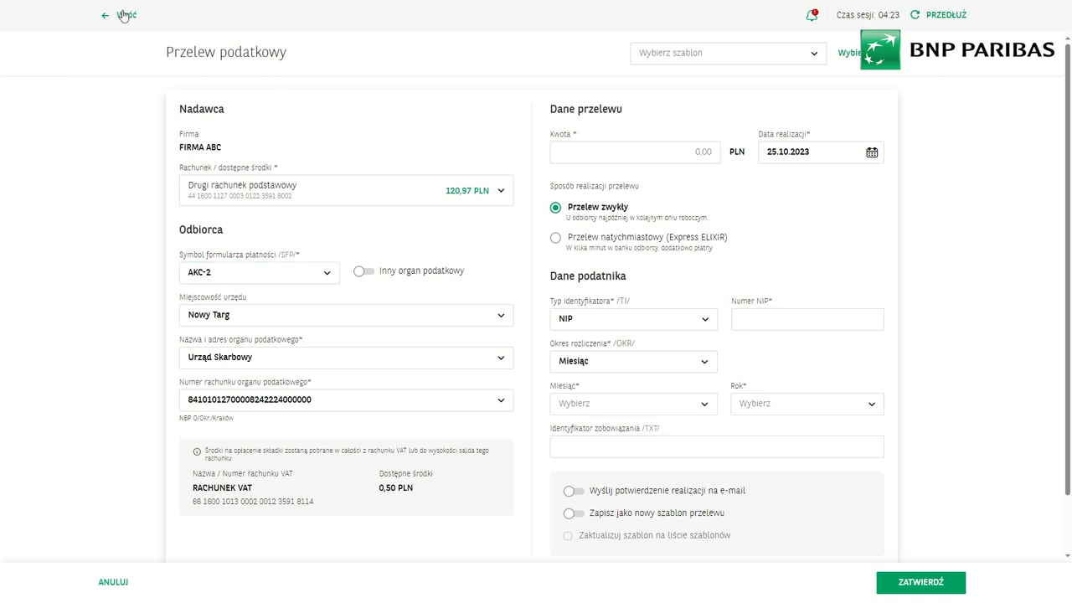
{"action": "left_click", "coordinate": [281, 103]}
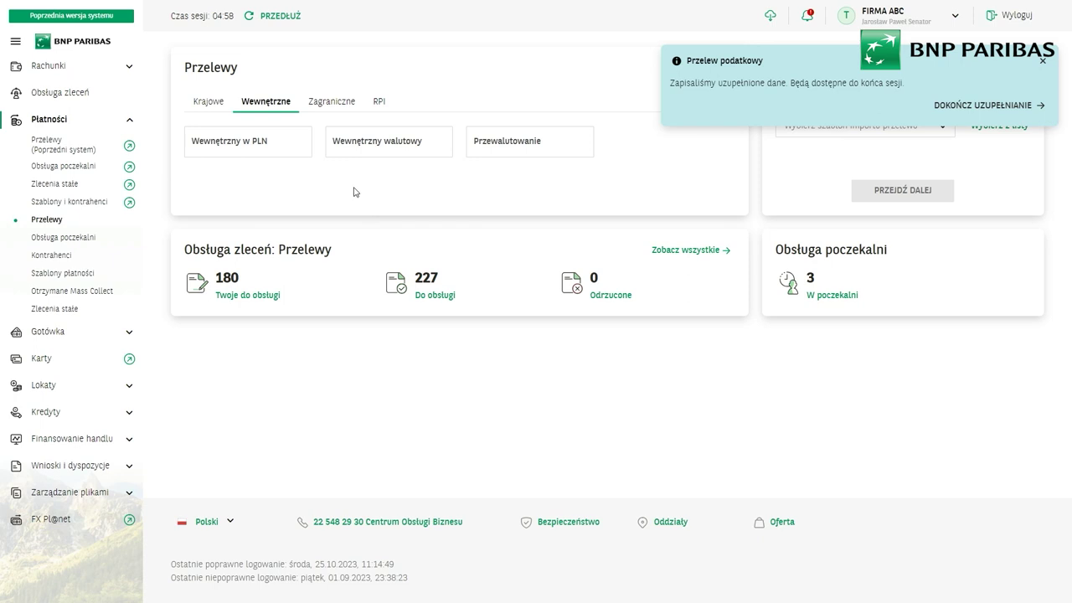
Draft a PLN internal transfer from Drugi rachunek podstawowy to RACHUNEK DOTACYJNY, then start a Wewnętrzny walutowy transfer
{"action": "left_click", "coordinate": [246, 152]}
{"action": "left_click", "coordinate": [486, 191]}
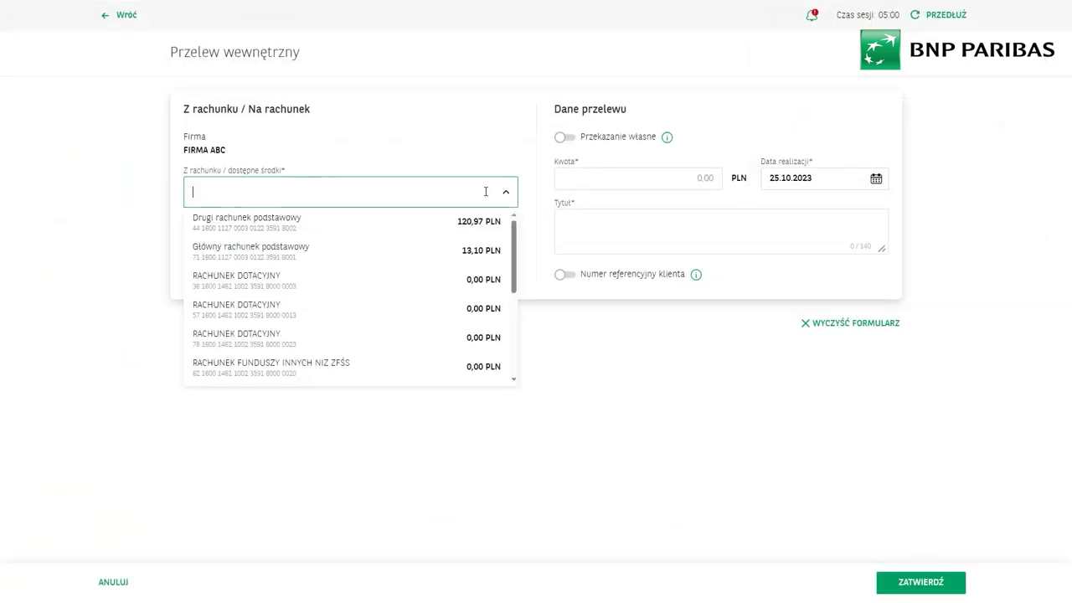
{"action": "left_click", "coordinate": [452, 221]}
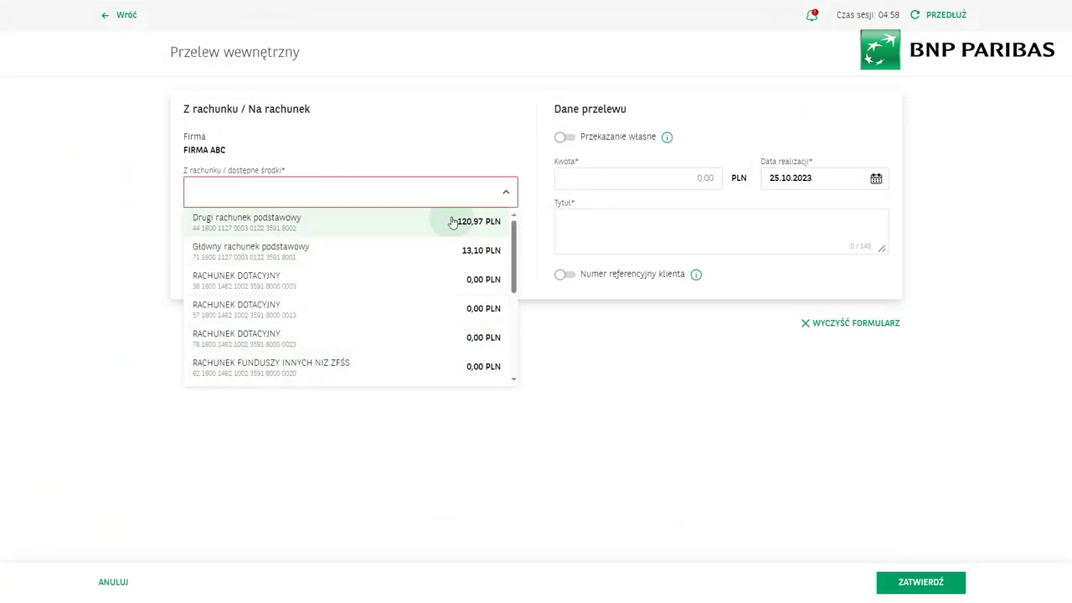
{"action": "left_click", "coordinate": [447, 241]}
{"action": "left_click", "coordinate": [445, 300]}
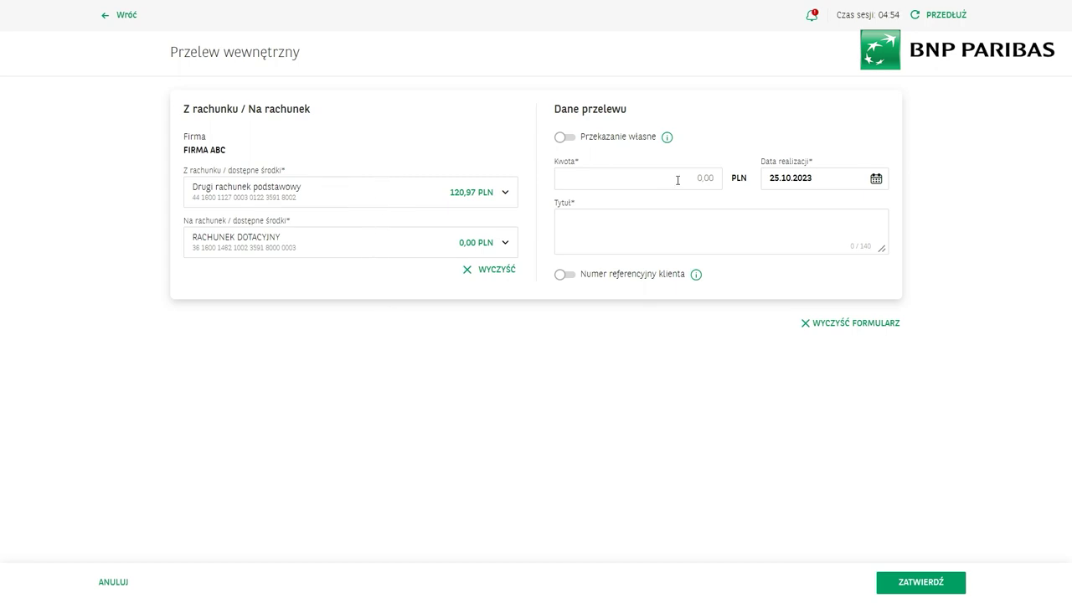
{"action": "left_click", "coordinate": [107, 15]}
{"action": "left_click", "coordinate": [376, 146]}
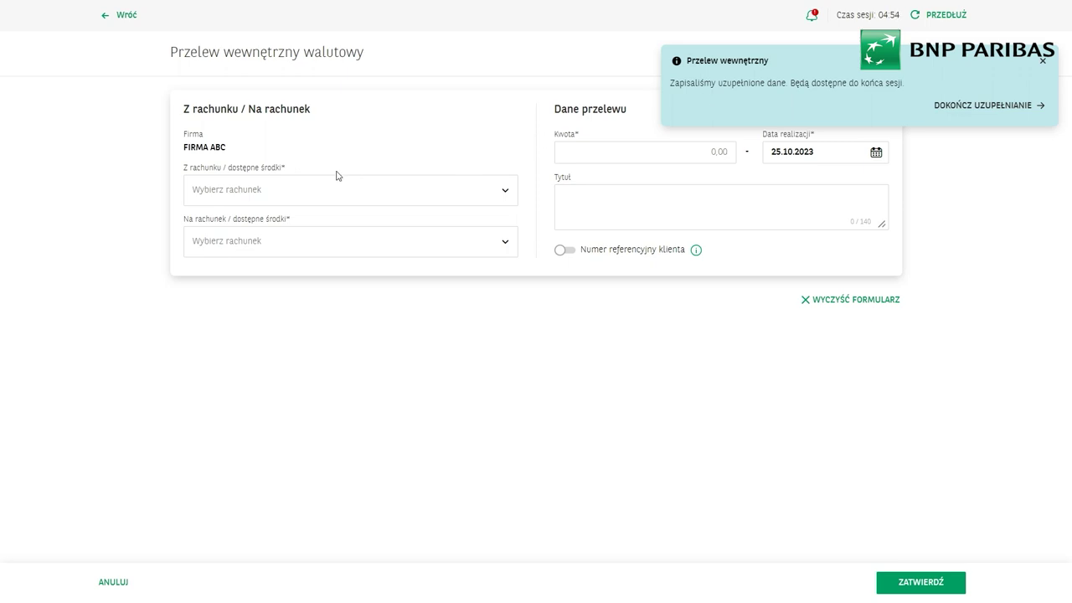
Choose Rachunek walutowy USD, then switch to the EUR account as the source
{"action": "left_click", "coordinate": [255, 200]}
{"action": "left_click", "coordinate": [252, 224]}
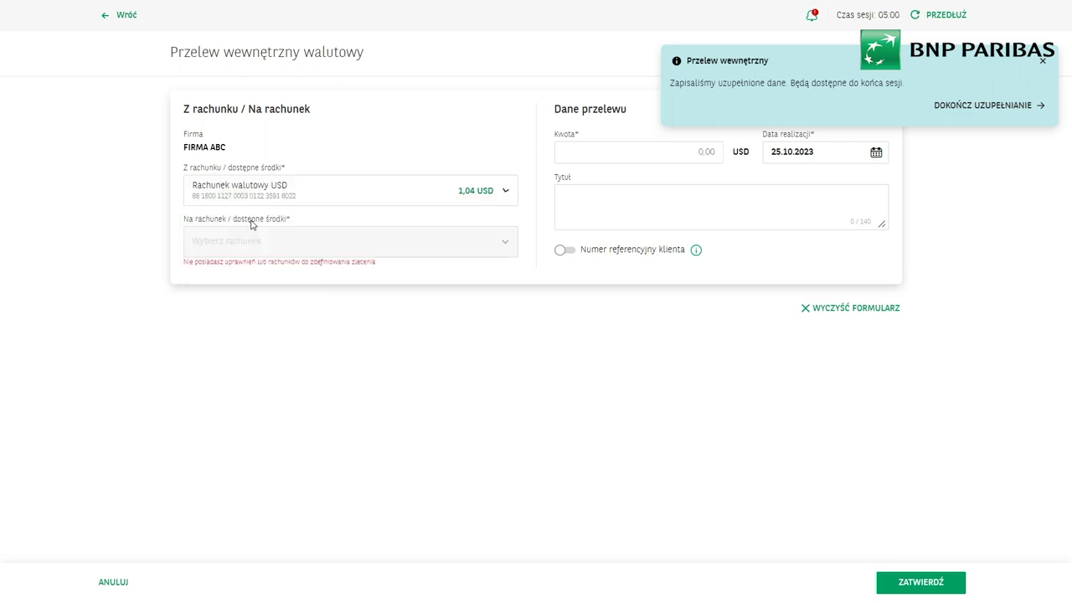
{"action": "left_click", "coordinate": [318, 191]}
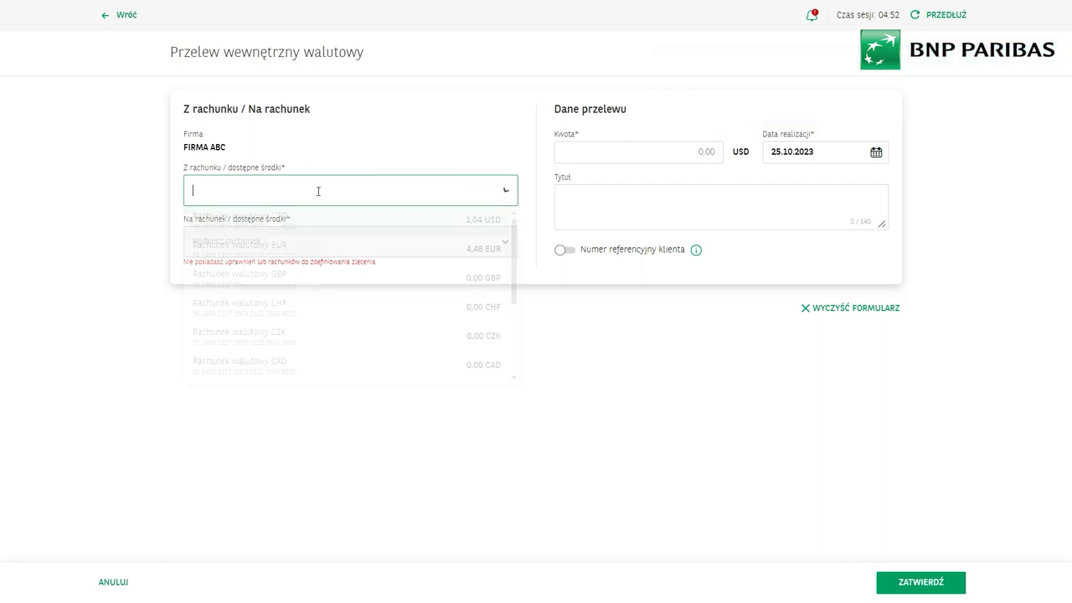
{"action": "left_click", "coordinate": [288, 222]}
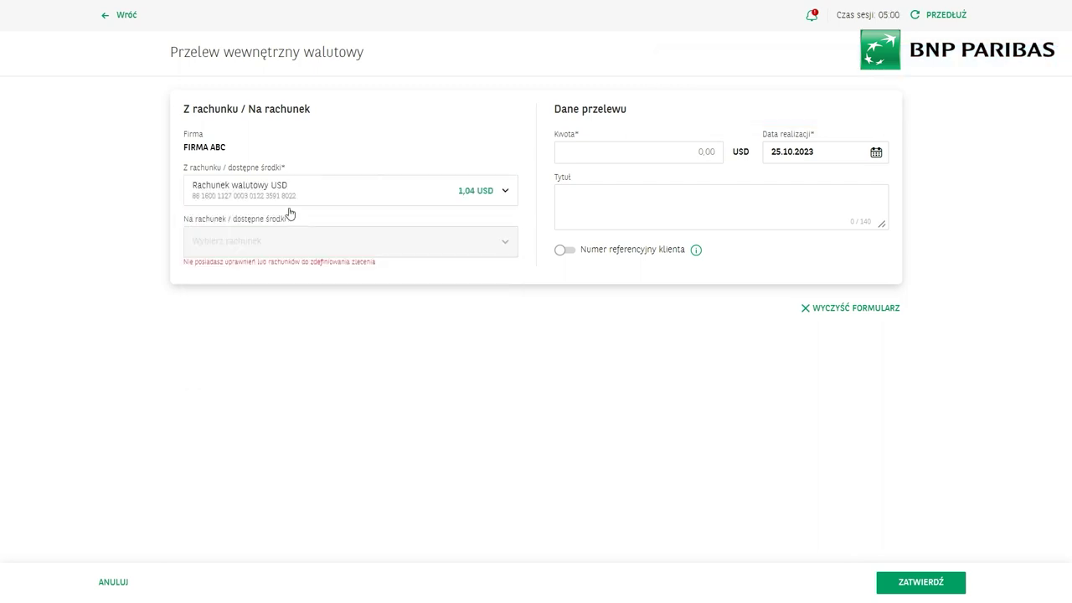
{"action": "left_click", "coordinate": [416, 188]}
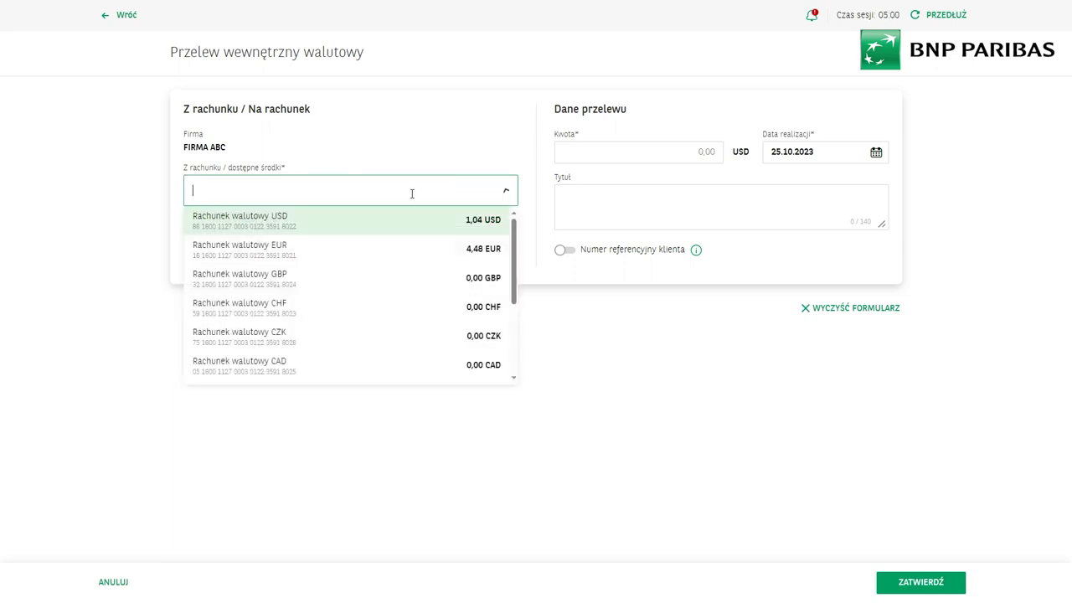
{"action": "left_click", "coordinate": [289, 242]}
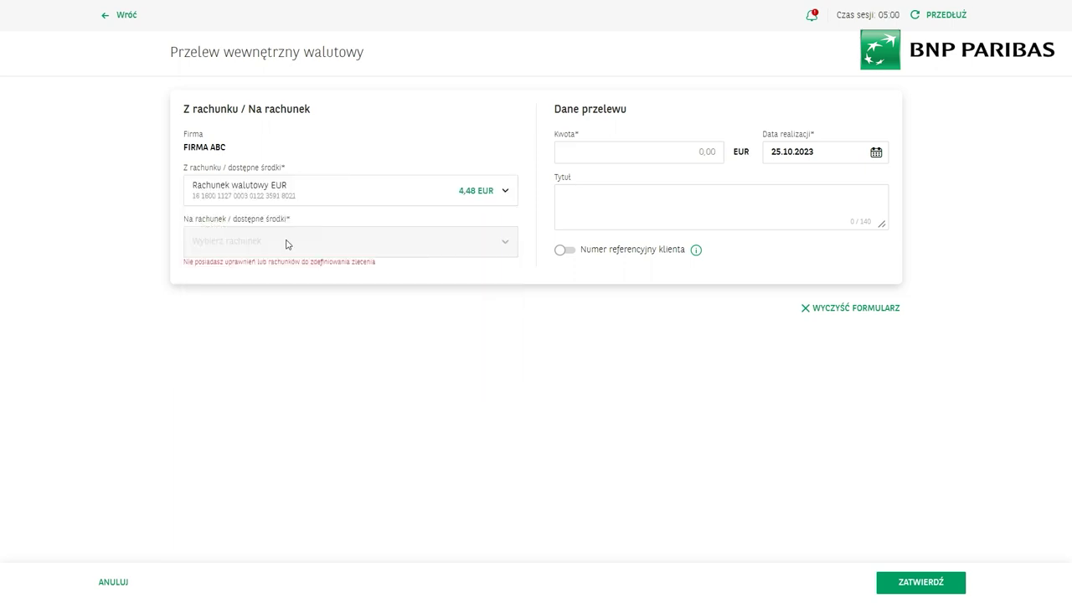
Switch the source account to the GBP account and leave the form with its draft kept
{"action": "left_click", "coordinate": [317, 190]}
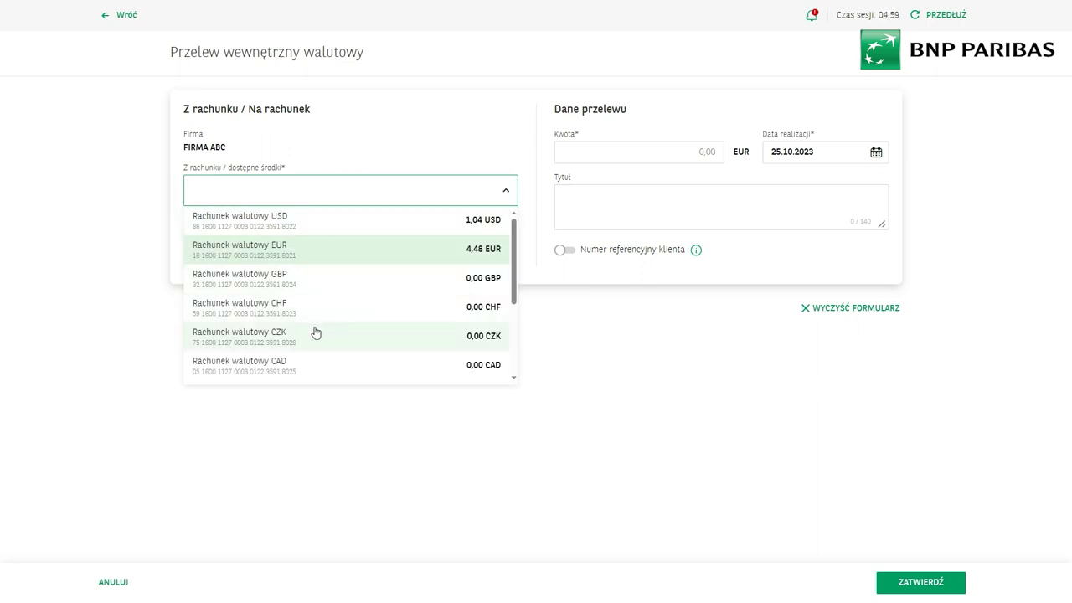
{"action": "scroll", "coordinate": [339, 322], "scroll_direction": "down", "scroll_amount": 3}
{"action": "scroll", "coordinate": [345, 314], "scroll_direction": "down", "scroll_amount": 1}
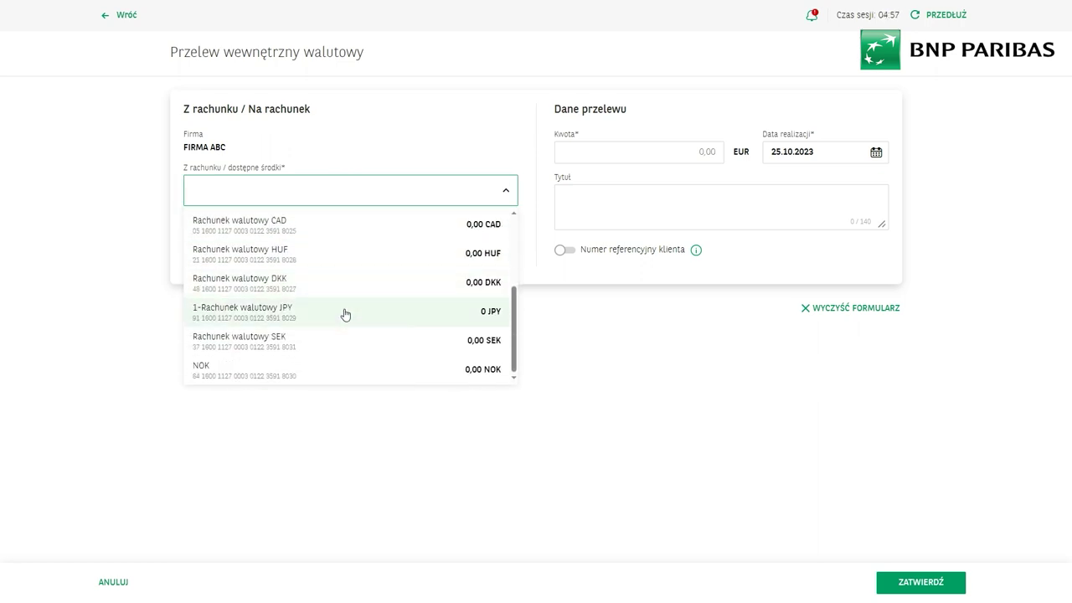
{"action": "scroll", "coordinate": [345, 314], "scroll_direction": "up", "scroll_amount": 5}
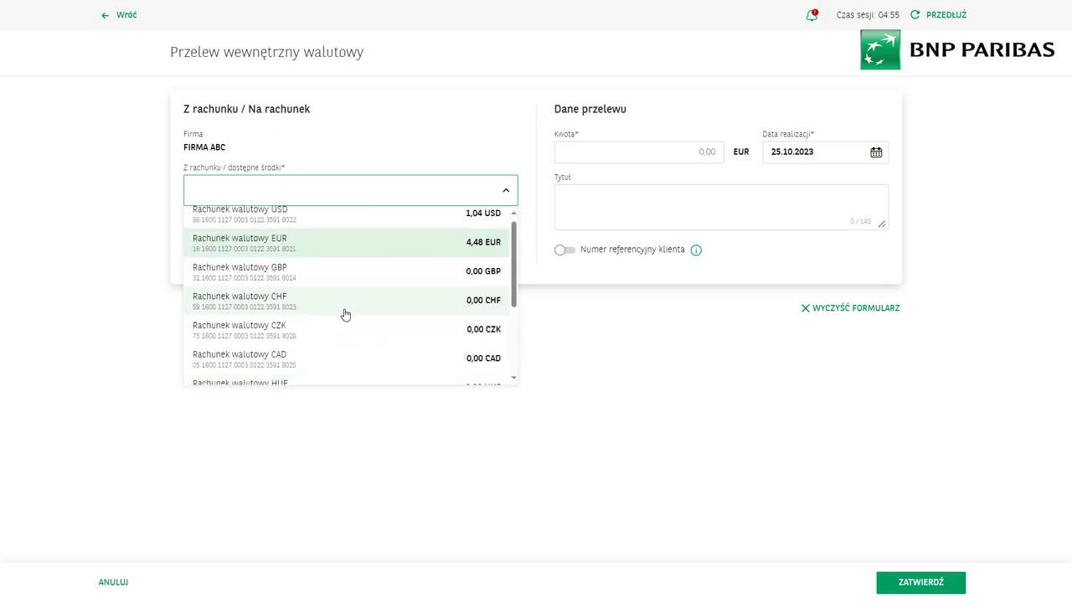
{"action": "left_click", "coordinate": [366, 126]}
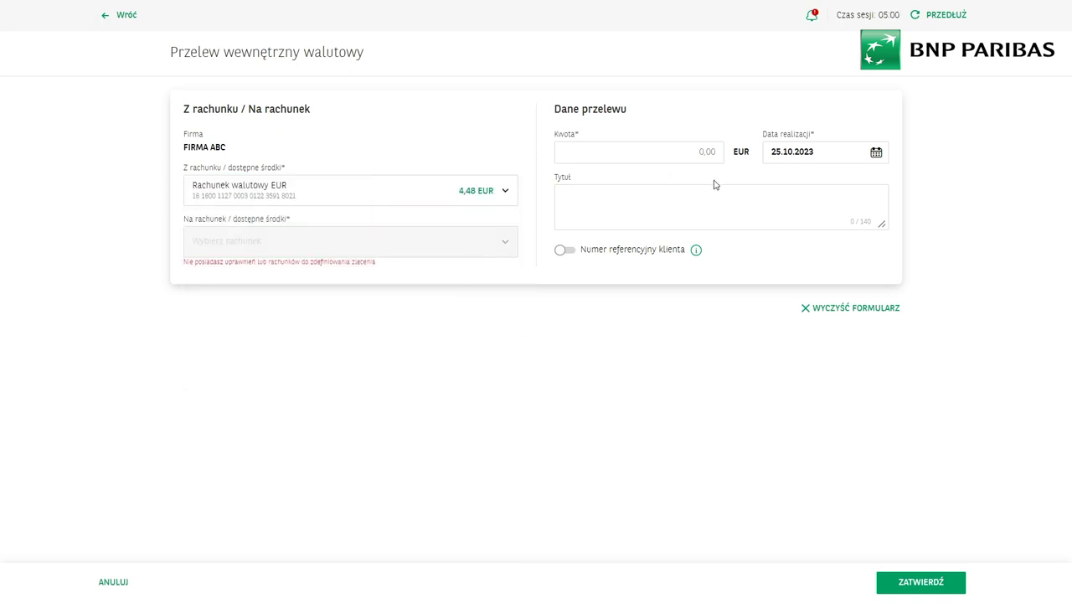
{"action": "left_click", "coordinate": [444, 192]}
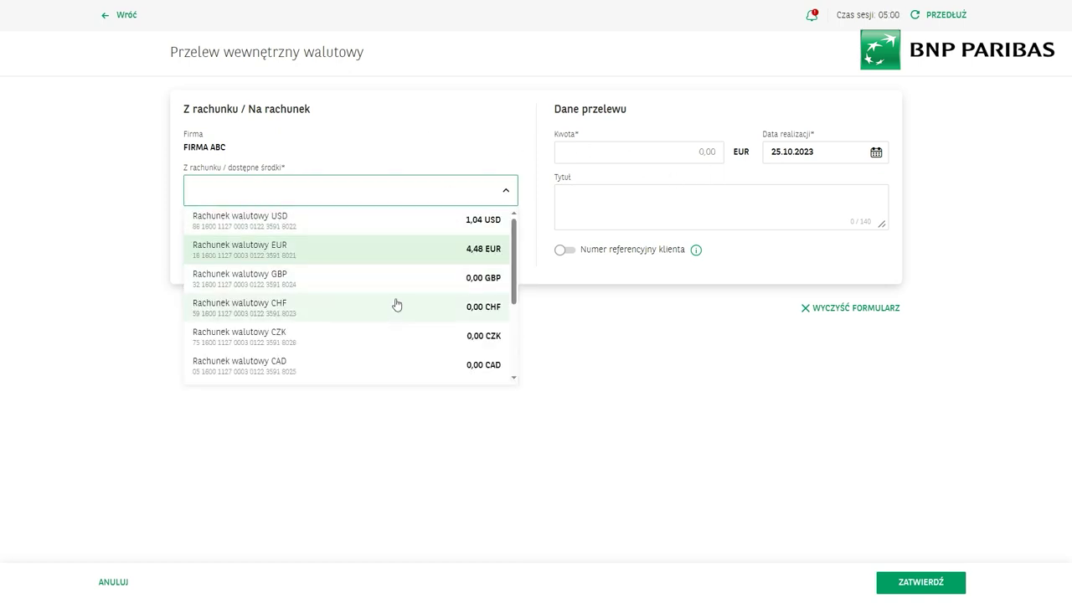
{"action": "left_click", "coordinate": [396, 289]}
{"action": "left_click", "coordinate": [423, 187]}
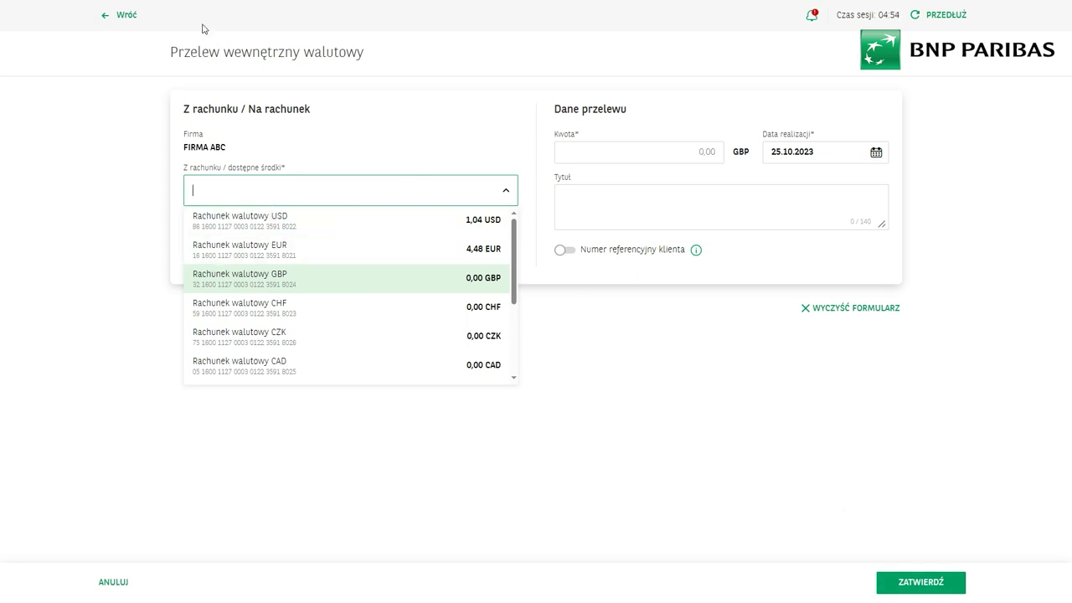
{"action": "left_click", "coordinate": [105, 15]}
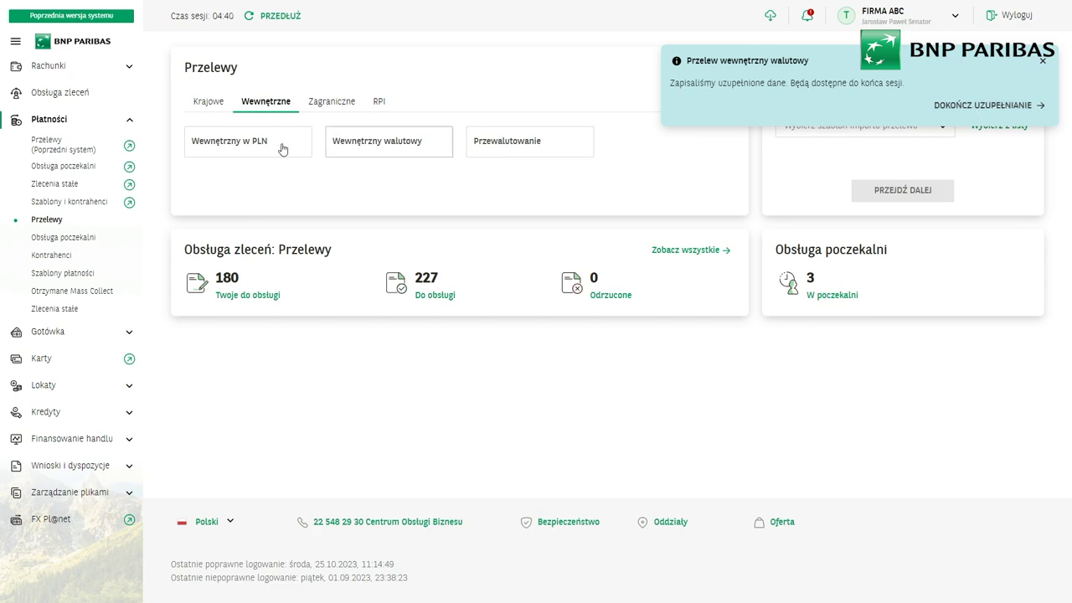
Reopen the Wewnętrzny w PLN draft to check both accounts, return to Przelewy and close the notices
{"action": "left_click", "coordinate": [222, 151]}
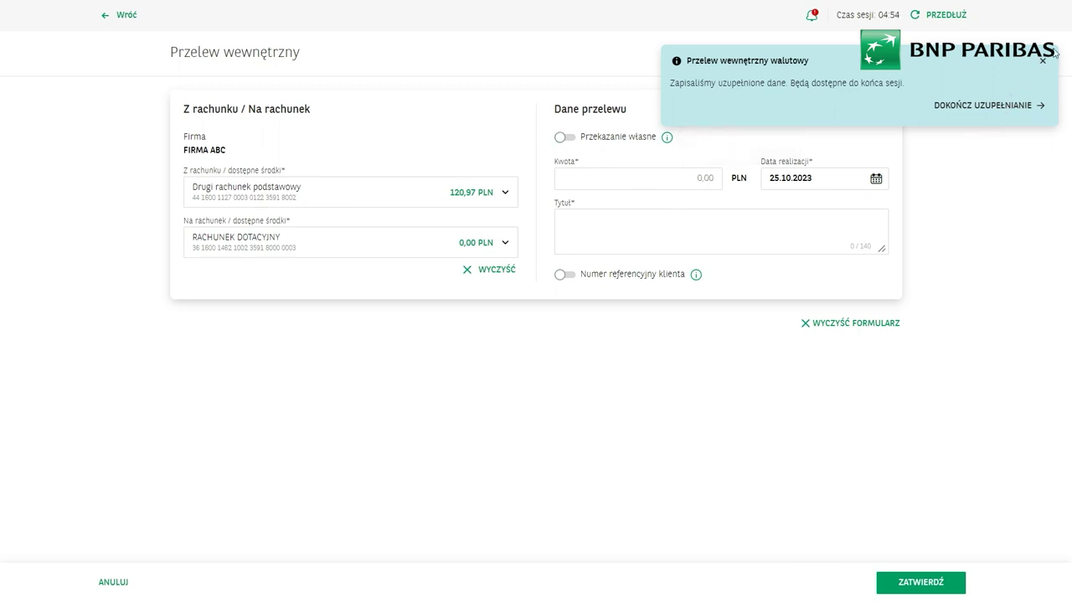
{"action": "left_click", "coordinate": [1016, 120]}
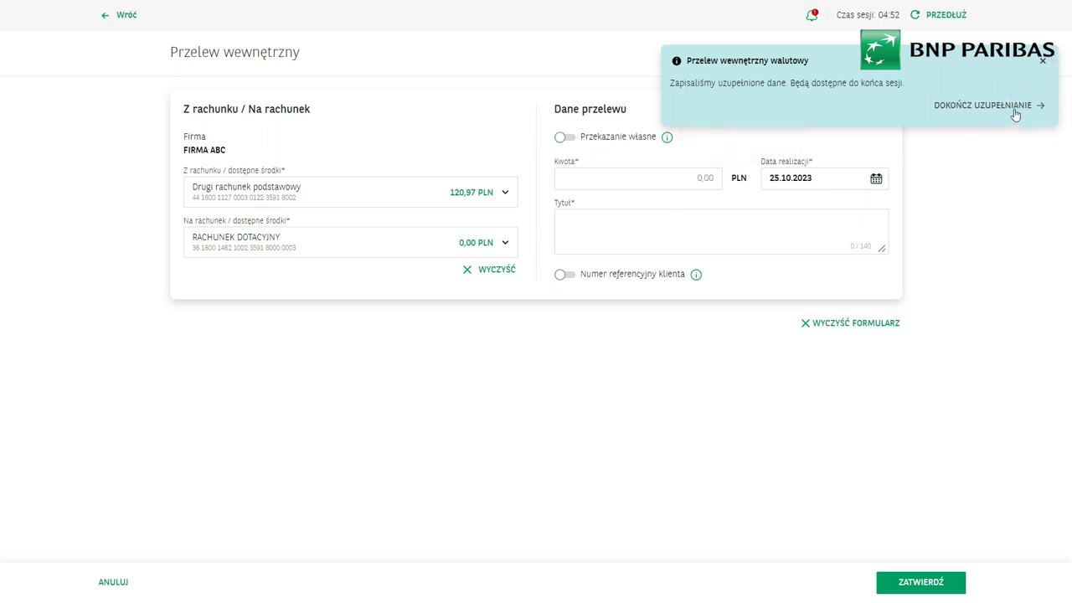
{"action": "left_click", "coordinate": [1042, 62]}
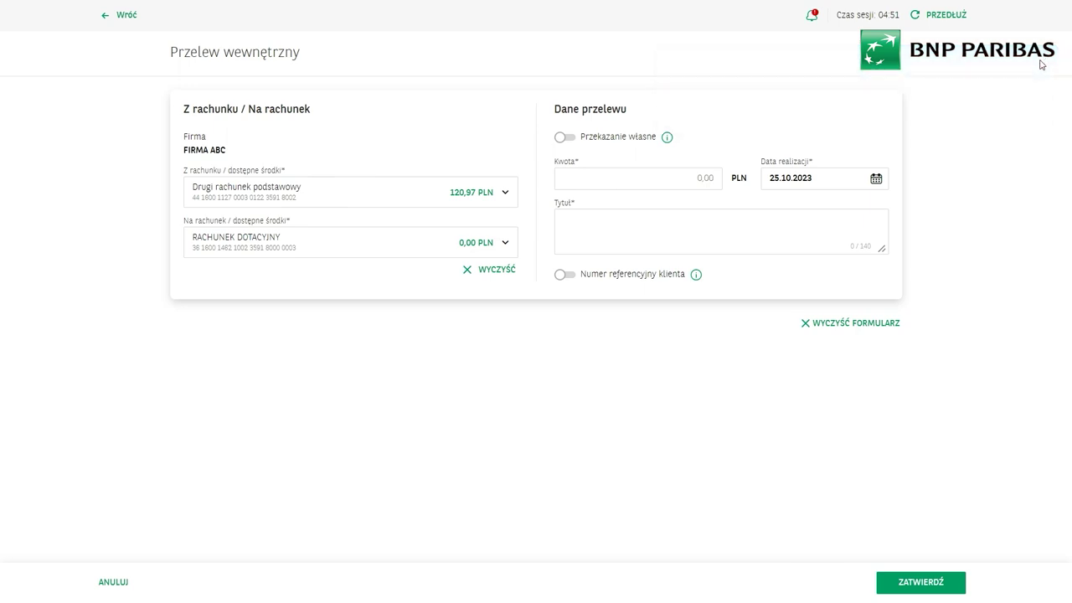
{"action": "left_click", "coordinate": [104, 18]}
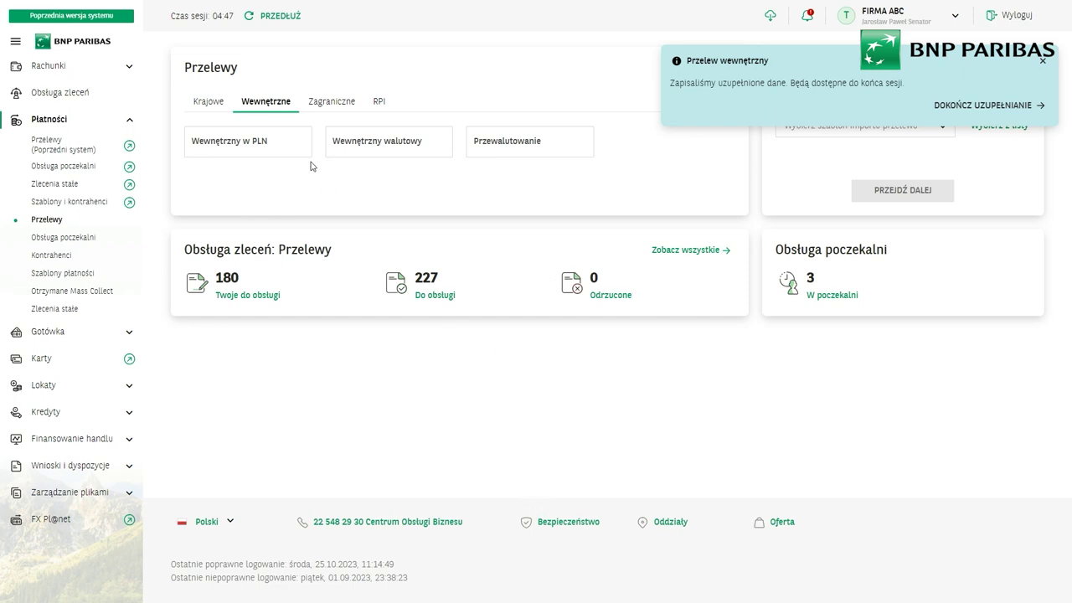
{"action": "left_click", "coordinate": [248, 142]}
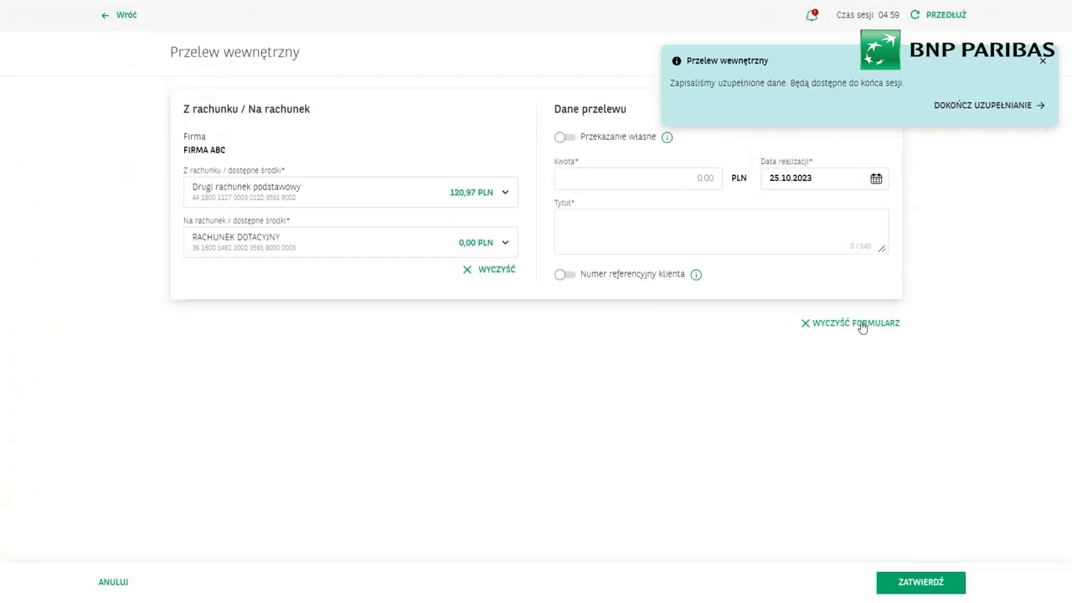
{"action": "left_click", "coordinate": [106, 21]}
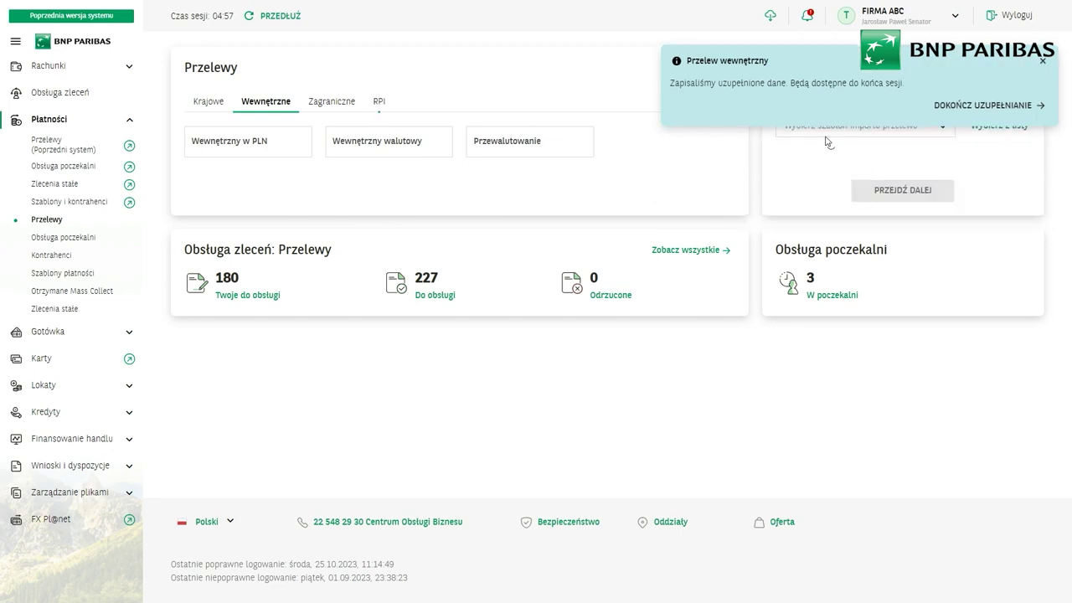
{"action": "left_click", "coordinate": [1043, 62]}
Start a SEPA transfer from Główny rachunek podstawowy, browsing the contractor list without choosing one
{"action": "left_click", "coordinate": [349, 101]}
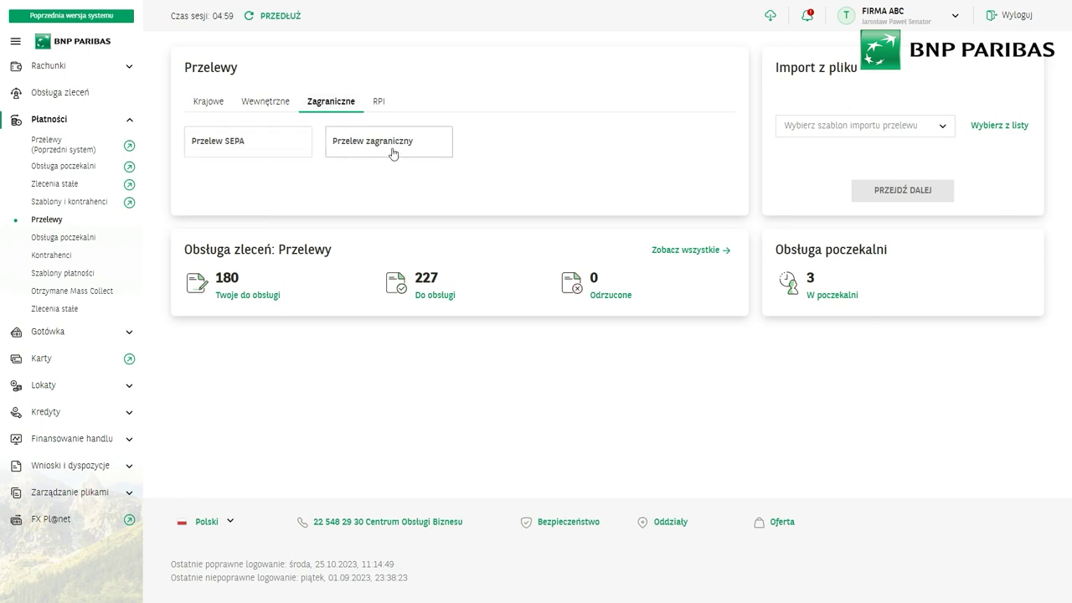
{"action": "left_click", "coordinate": [234, 143]}
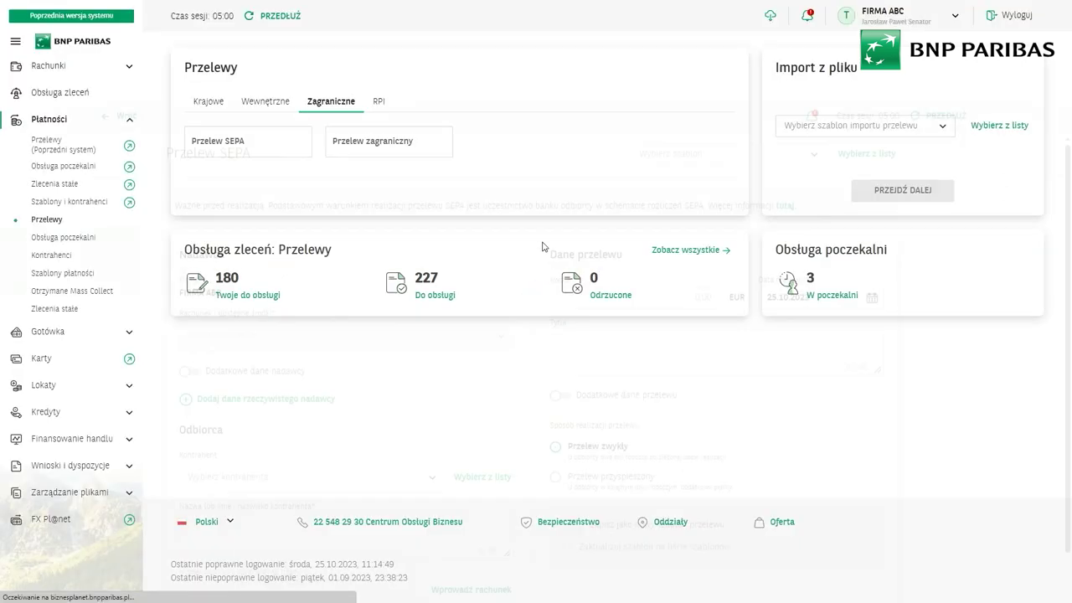
{"action": "scroll", "coordinate": [501, 274], "scroll_direction": "down", "scroll_amount": 3}
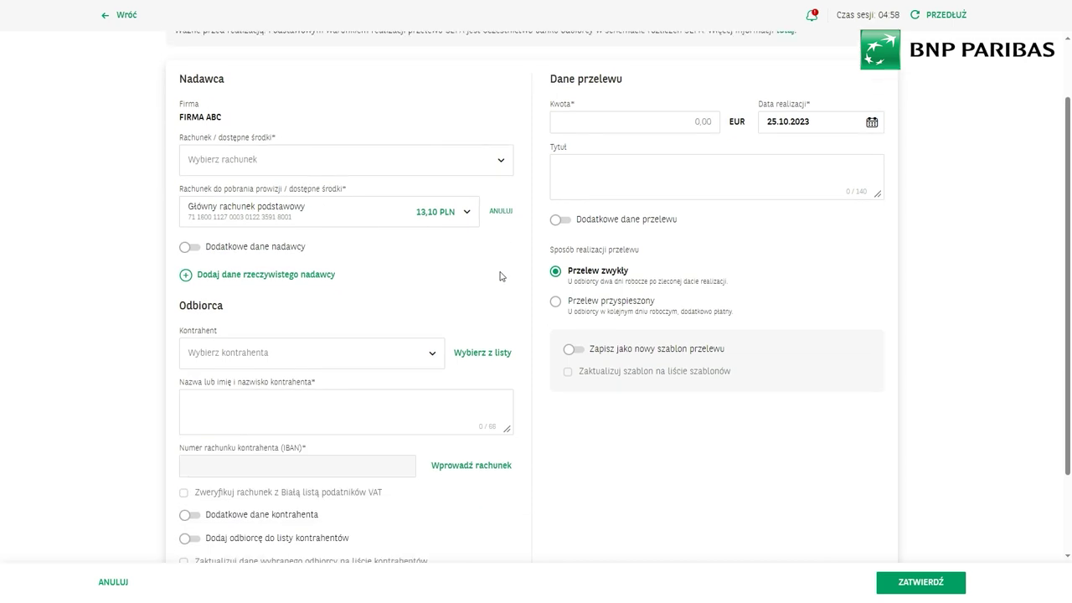
{"action": "scroll", "coordinate": [501, 277], "scroll_direction": "up", "scroll_amount": 2}
{"action": "left_click", "coordinate": [281, 215]}
{"action": "left_click", "coordinate": [266, 248]}
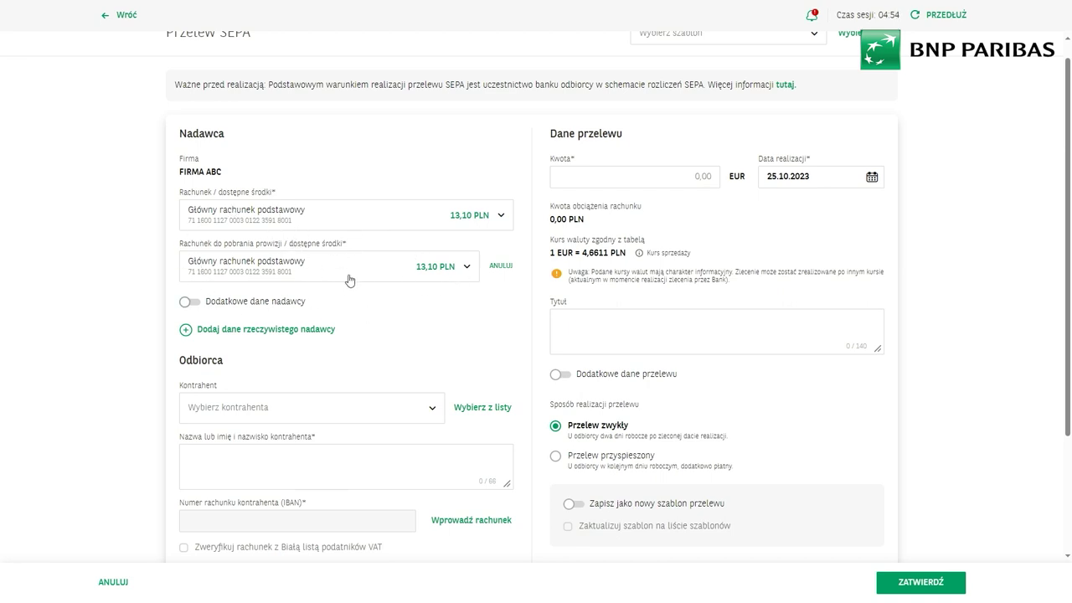
{"action": "scroll", "coordinate": [352, 276], "scroll_direction": "down", "scroll_amount": 2}
{"action": "scroll", "coordinate": [352, 277], "scroll_direction": "up", "scroll_amount": 1}
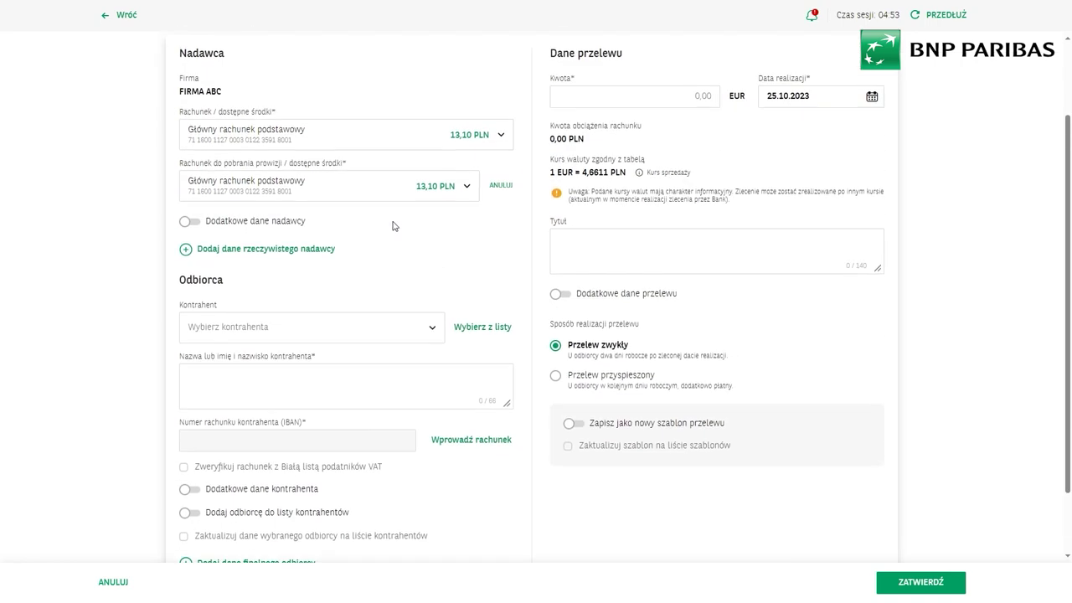
{"action": "left_click", "coordinate": [242, 331]}
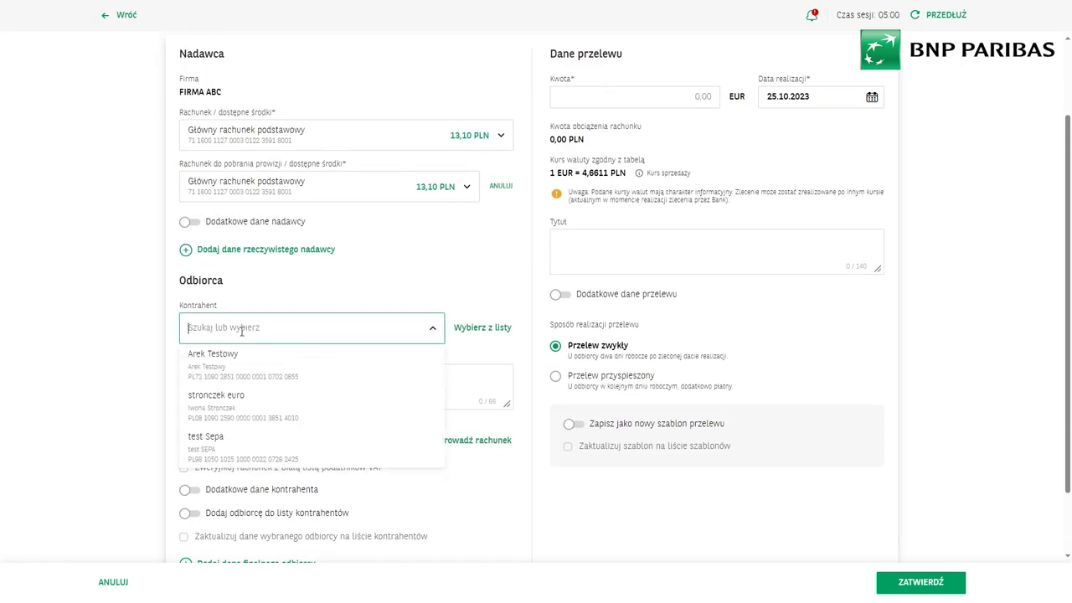
{"action": "left_click", "coordinate": [358, 287]}
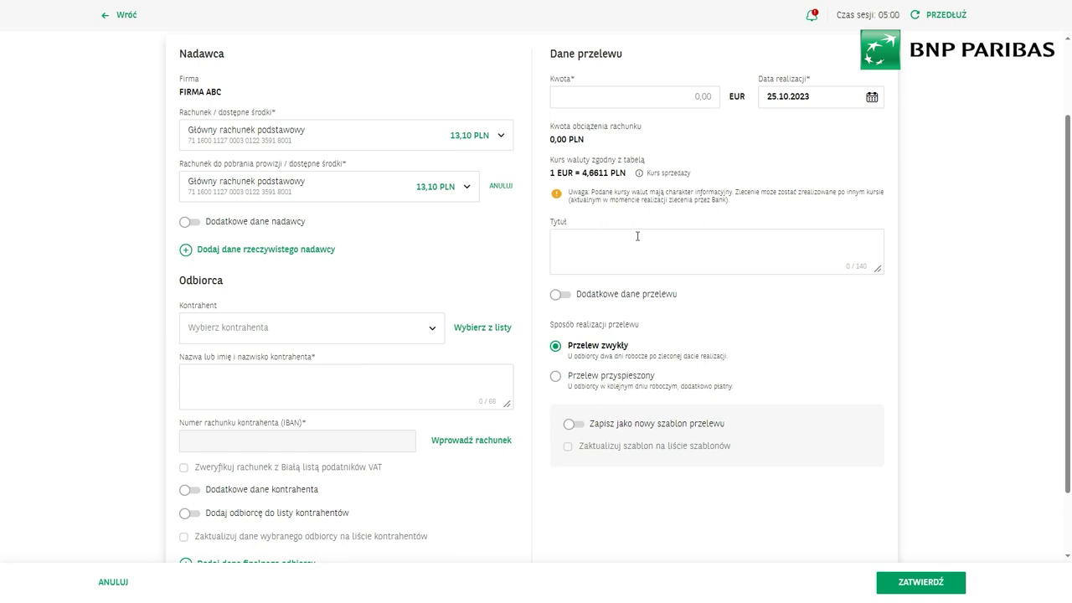
{"action": "scroll", "coordinate": [377, 362], "scroll_direction": "down", "scroll_amount": 1}
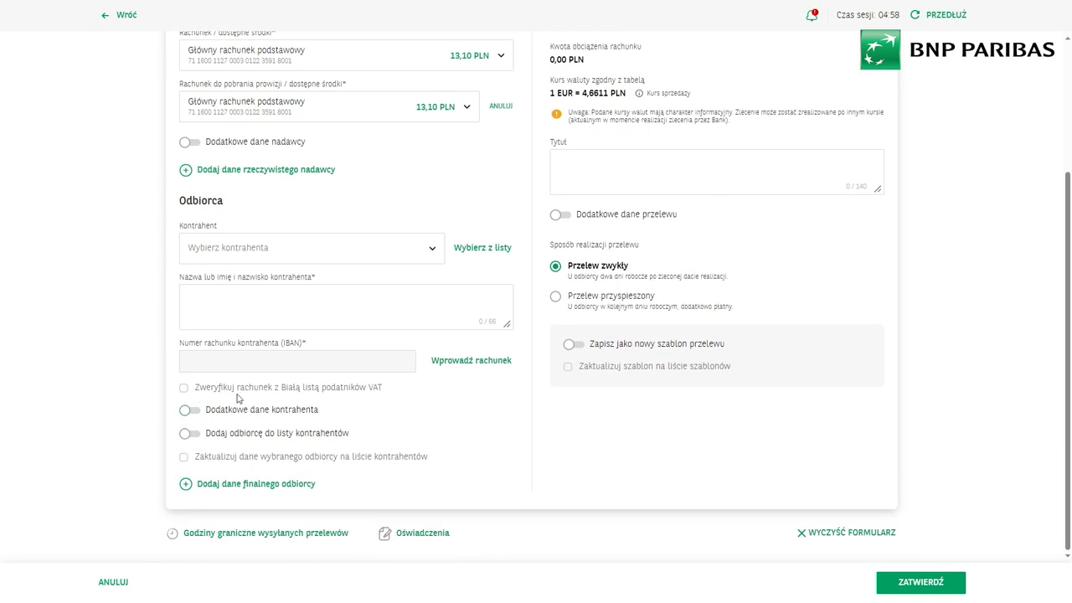
{"action": "scroll", "coordinate": [607, 153], "scroll_direction": "up", "scroll_amount": 2}
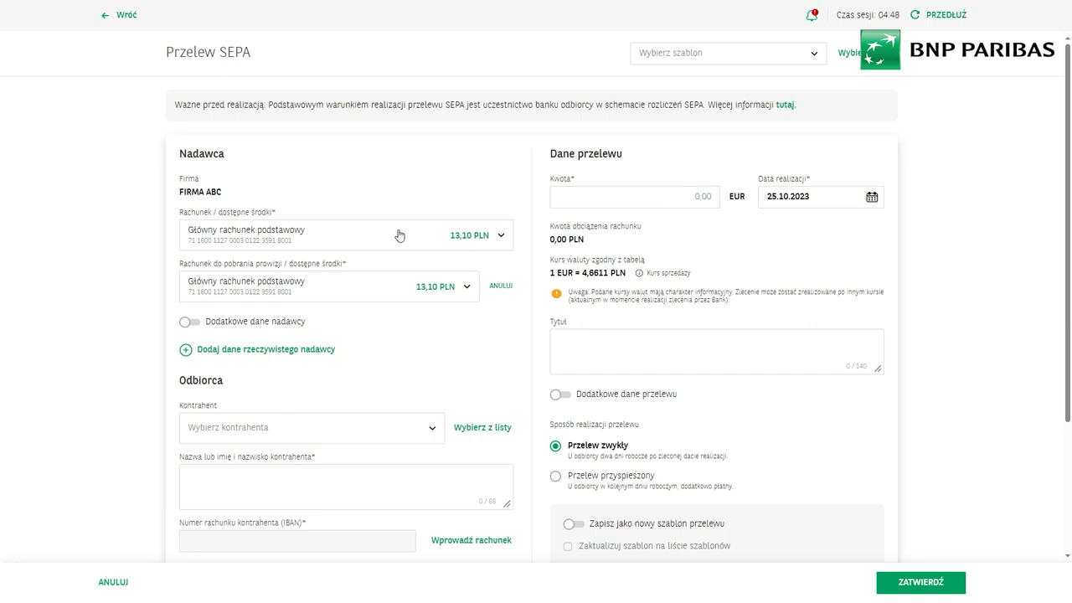
Enter 333,00 EUR as the SEPA amount and return to Przelewy with the draft saved
{"action": "left_click", "coordinate": [688, 200]}
{"action": "type", "text": "333"}
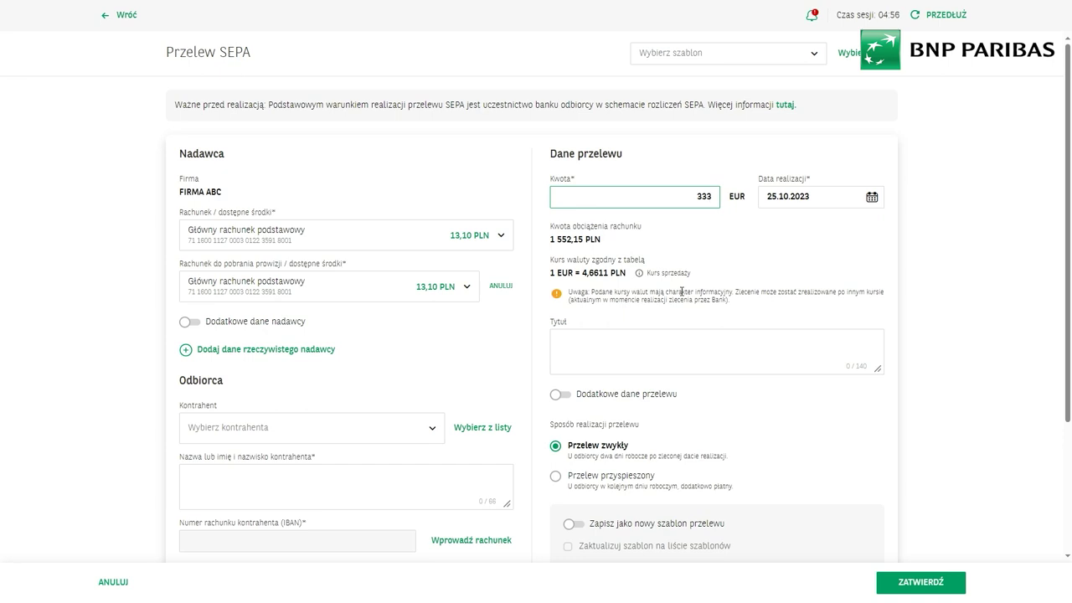
{"action": "scroll", "coordinate": [681, 291], "scroll_direction": "down", "scroll_amount": 1}
{"action": "left_click", "coordinate": [681, 290]}
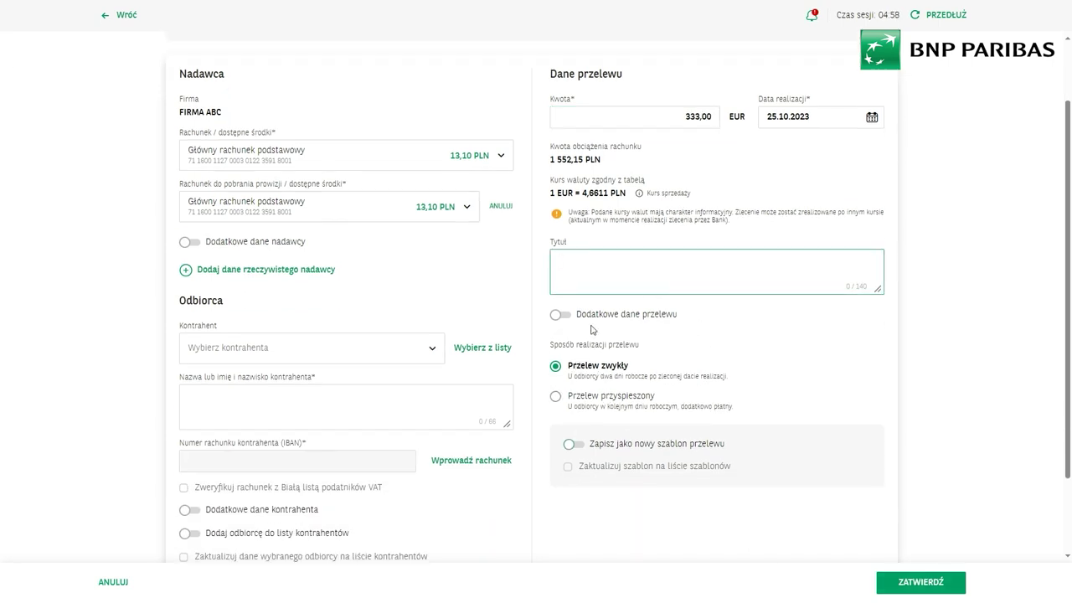
{"action": "left_click", "coordinate": [109, 18]}
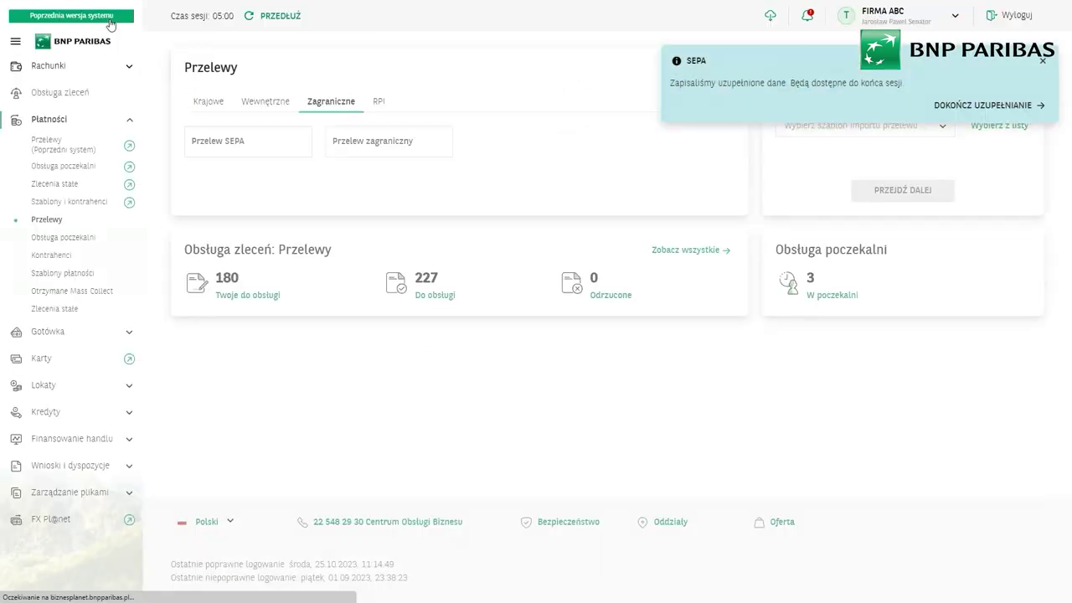
Start a new foreign transfer with EUR as its currency, then go back to the transfers overview
{"action": "left_click", "coordinate": [386, 144]}
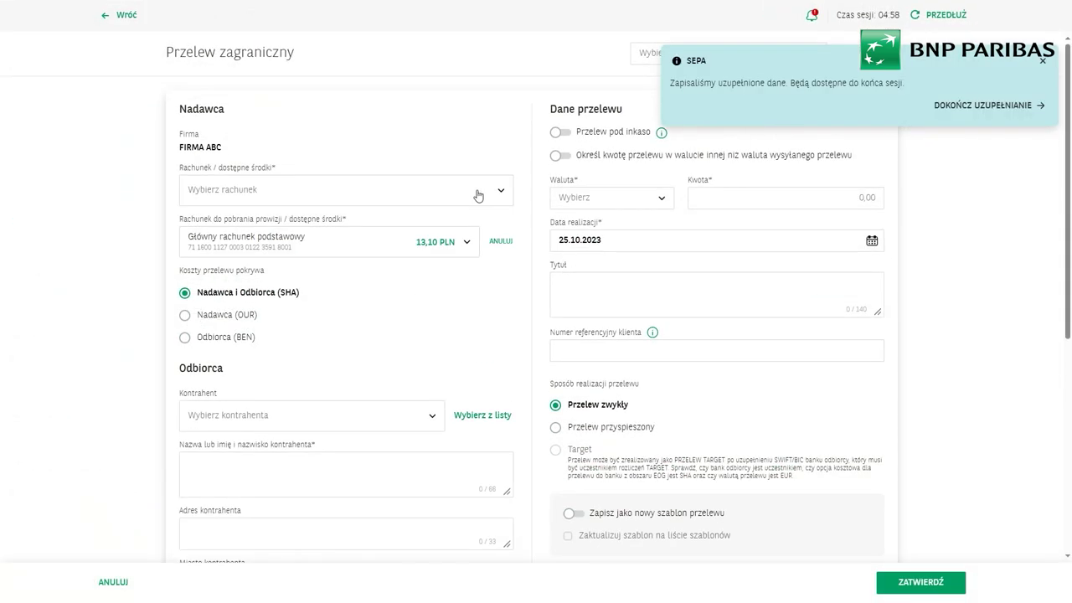
{"action": "left_click", "coordinate": [598, 200]}
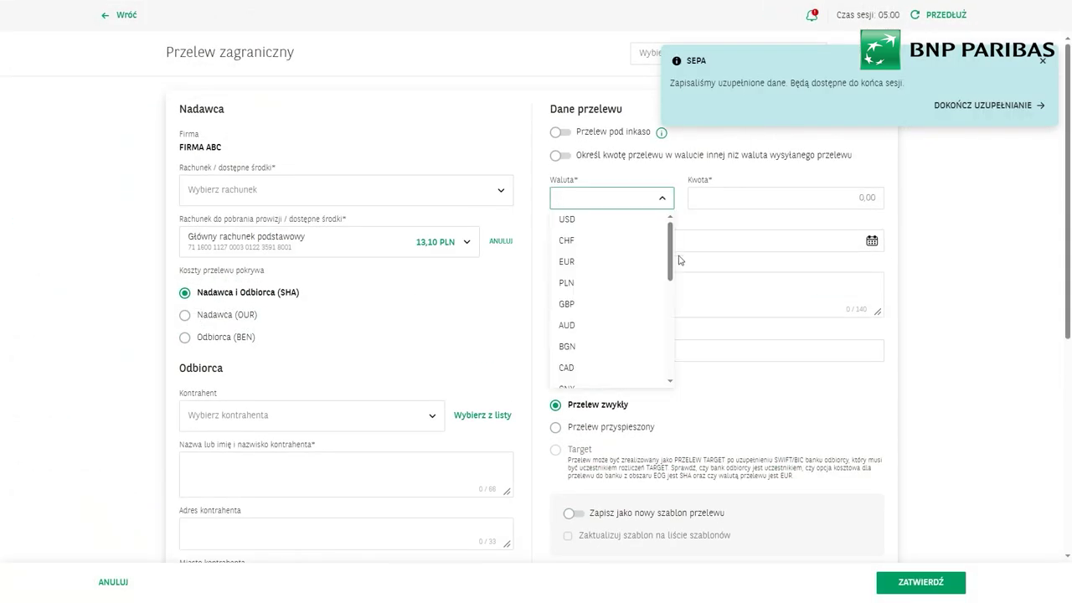
{"action": "left_click_drag", "start_coordinate": [672, 236], "coordinate": [668, 215]}
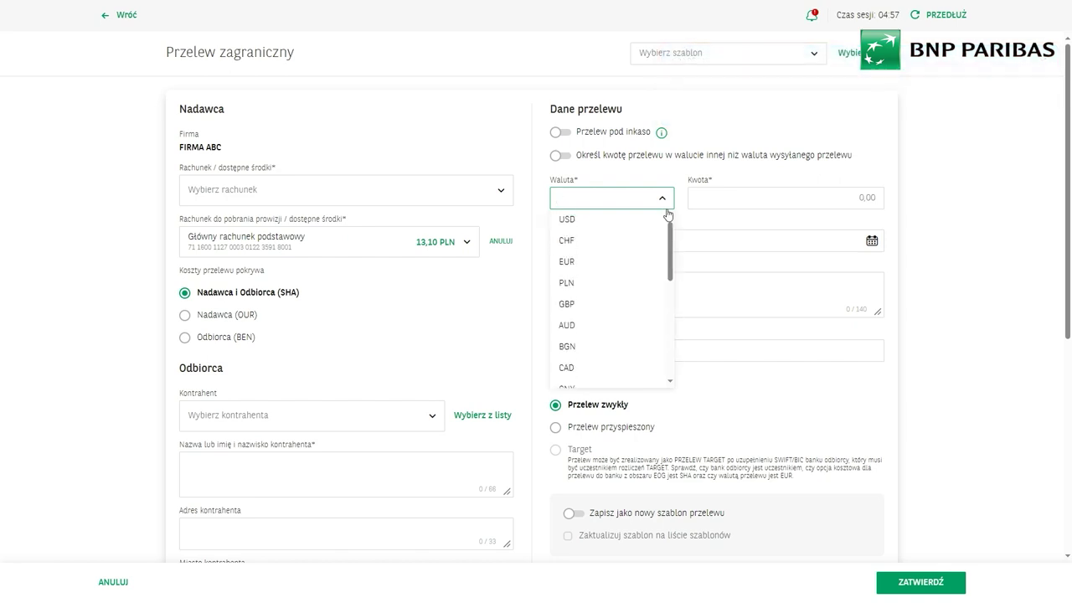
{"action": "left_click", "coordinate": [576, 263]}
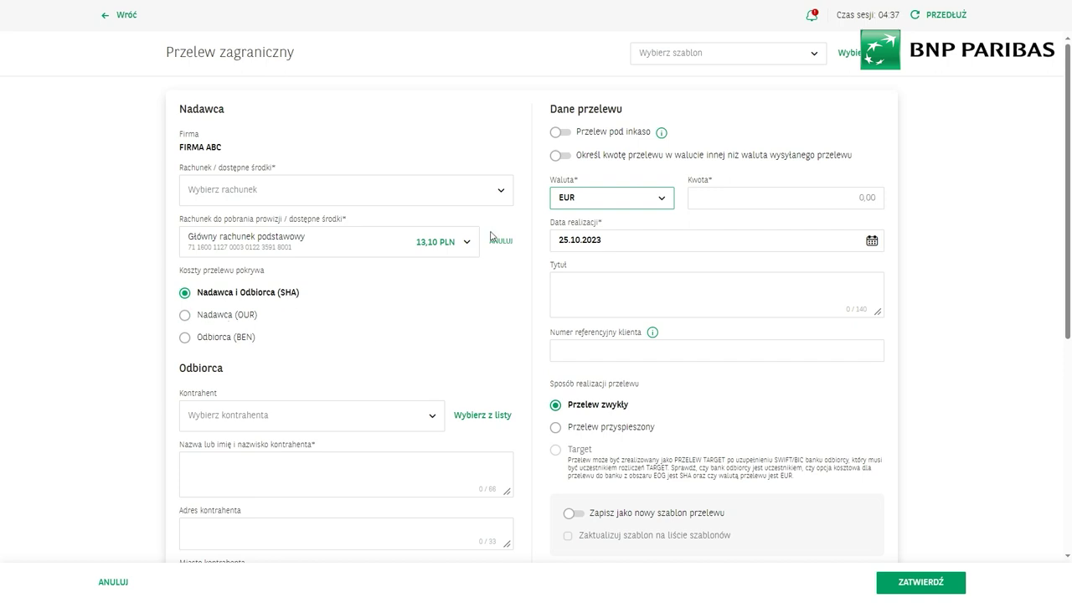
{"action": "left_click", "coordinate": [646, 200]}
{"action": "left_click", "coordinate": [650, 177]}
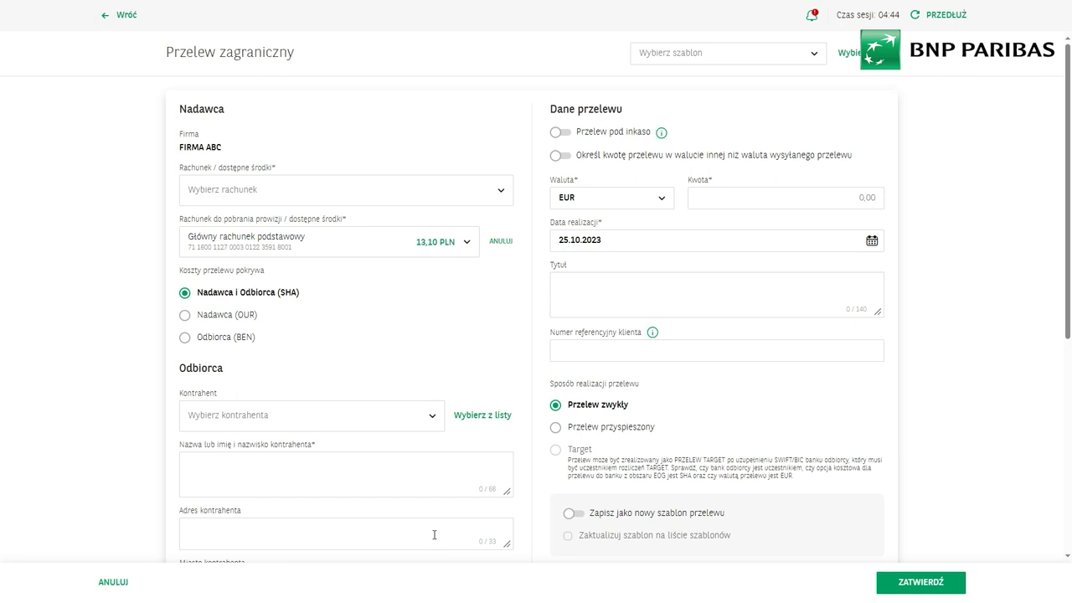
{"action": "left_click", "coordinate": [108, 15]}
Open Transfer RPI from the RPI tab, look through its currency list, and return to the overview
{"action": "left_click", "coordinate": [378, 101]}
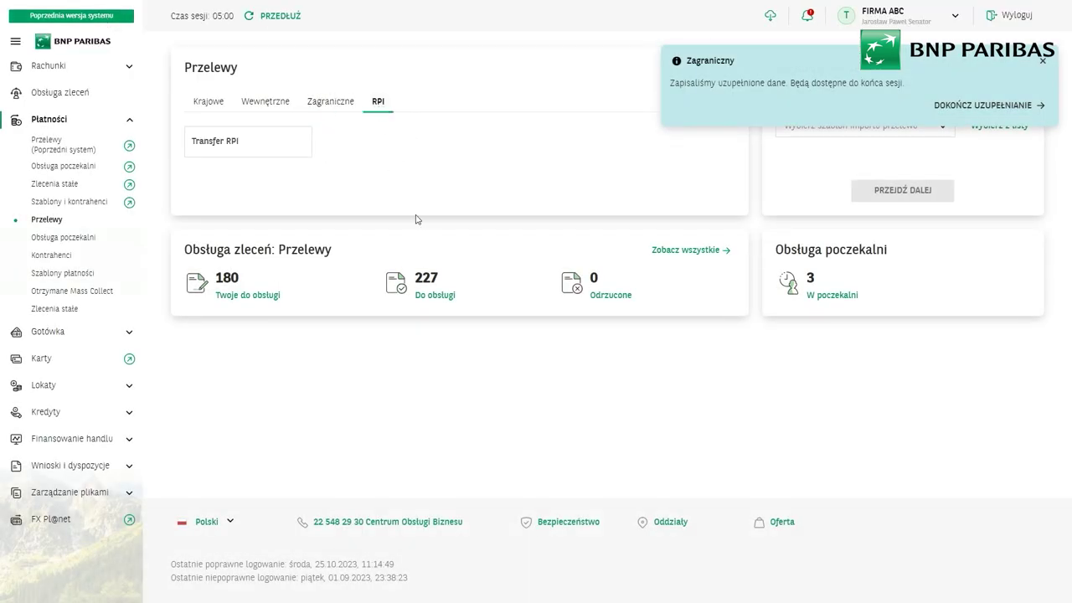
{"action": "left_click", "coordinate": [233, 143]}
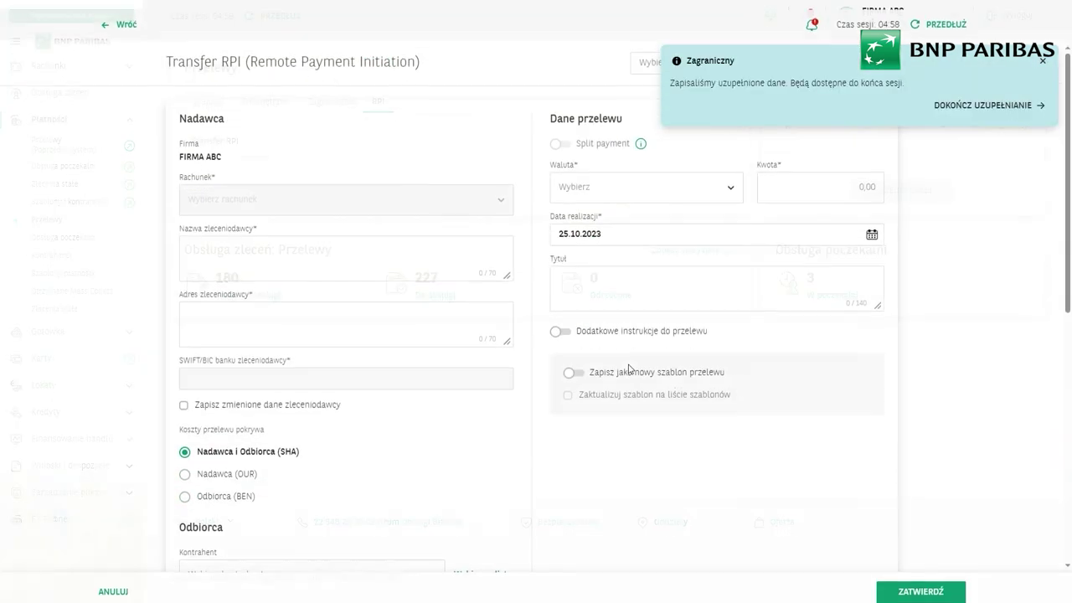
{"action": "left_click", "coordinate": [685, 177]}
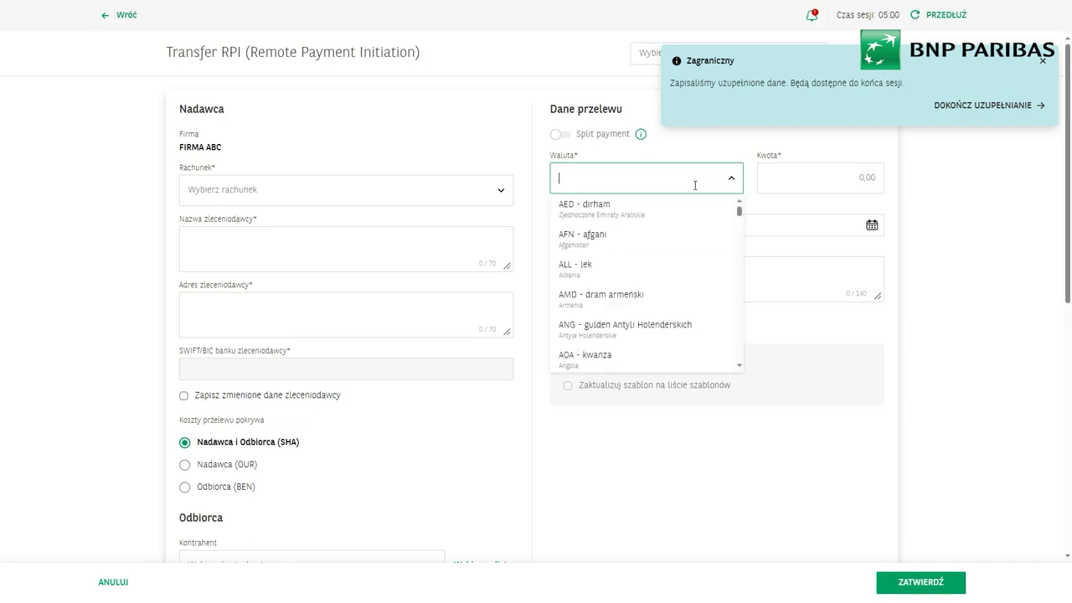
{"action": "left_click_drag", "start_coordinate": [738, 214], "coordinate": [673, 136]}
{"action": "left_click", "coordinate": [495, 71]}
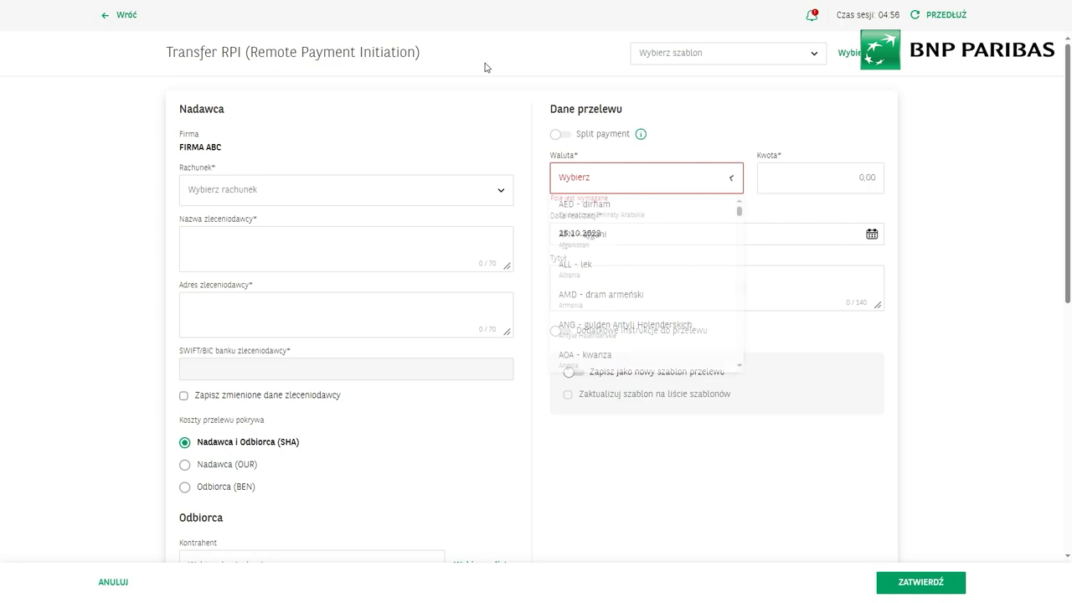
{"action": "left_click", "coordinate": [113, 15]}
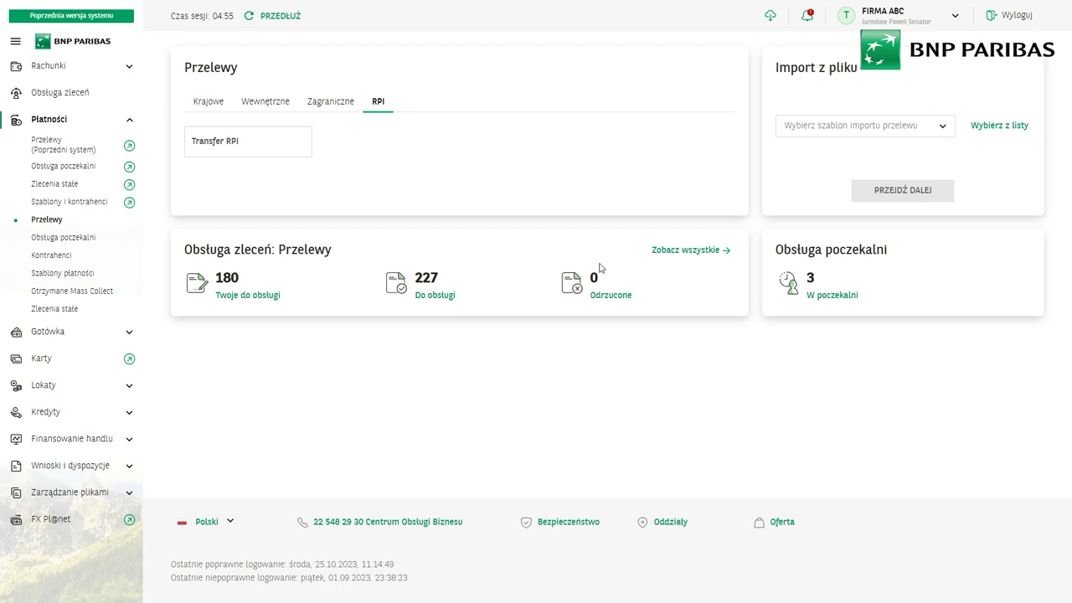
On the Krajowe tab, set the Import z pliku template to Multicash PLI import
{"action": "left_click", "coordinate": [209, 103]}
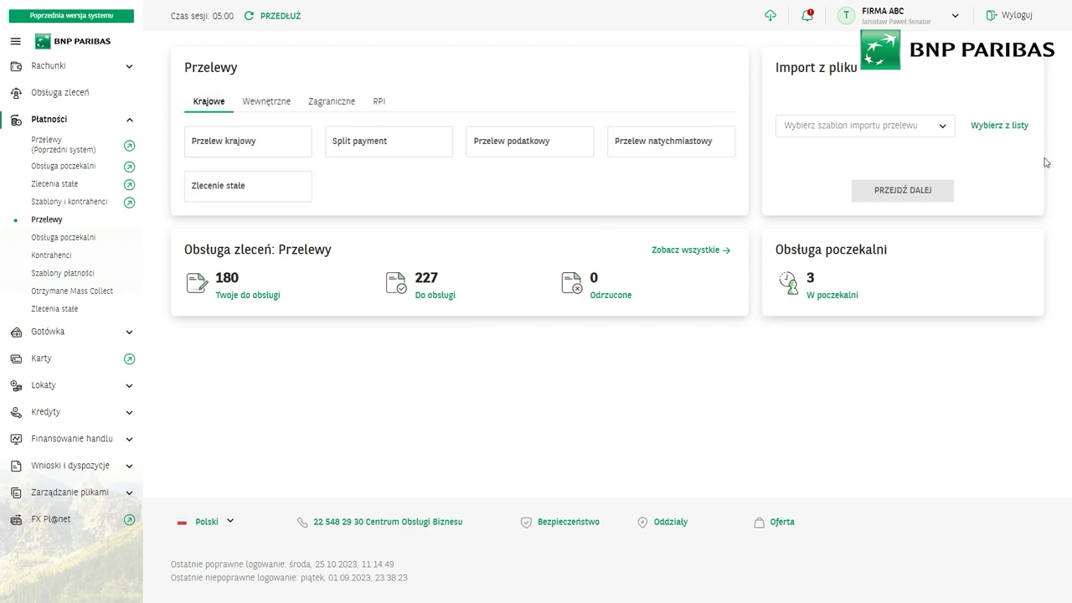
{"action": "left_click", "coordinate": [941, 129]}
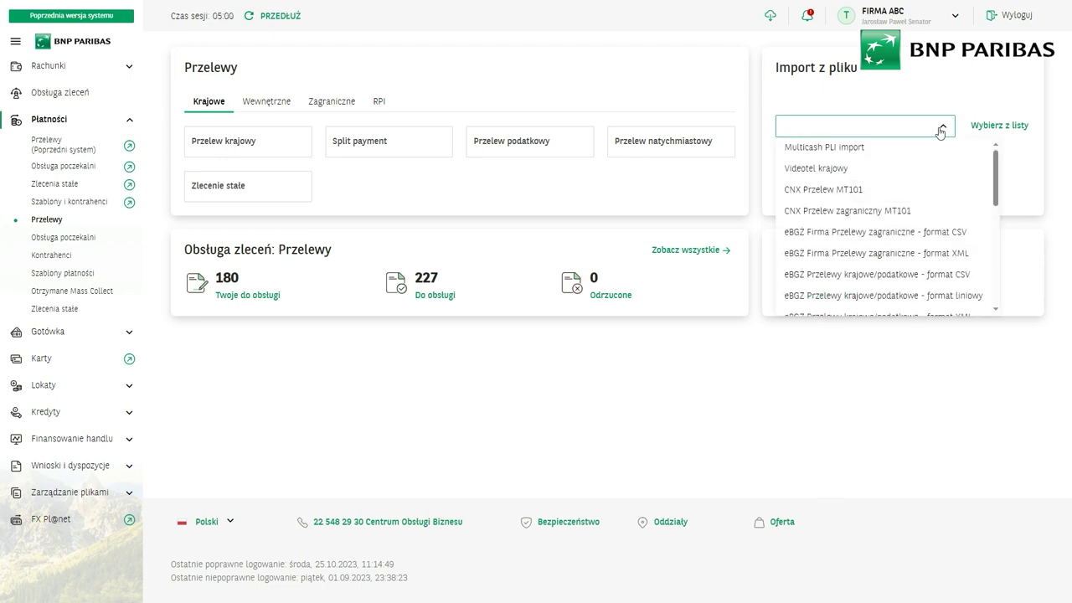
{"action": "left_click", "coordinate": [815, 148]}
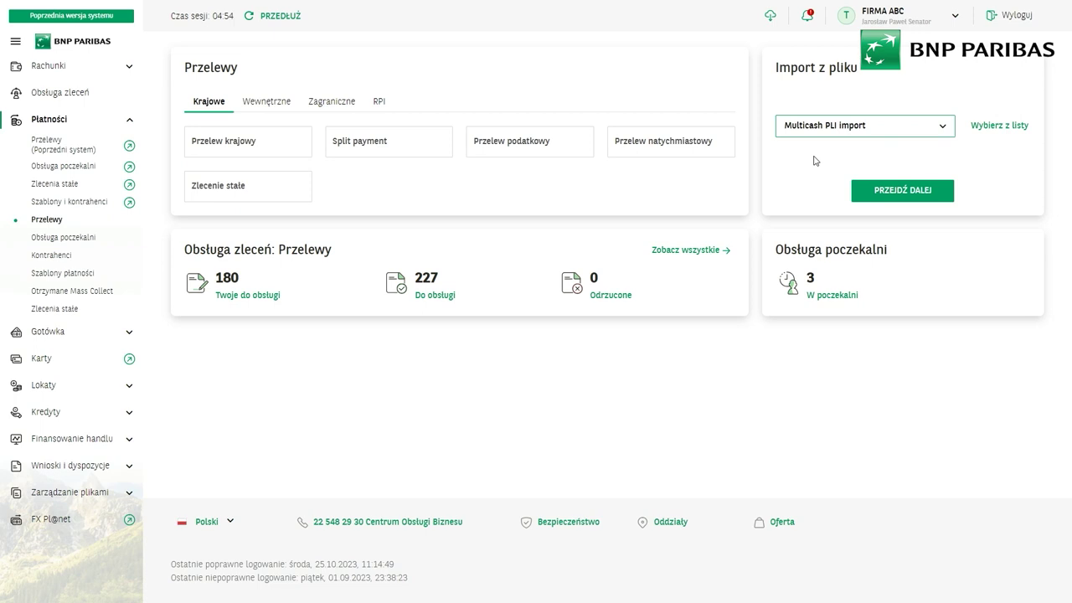
{"action": "left_click", "coordinate": [894, 134]}
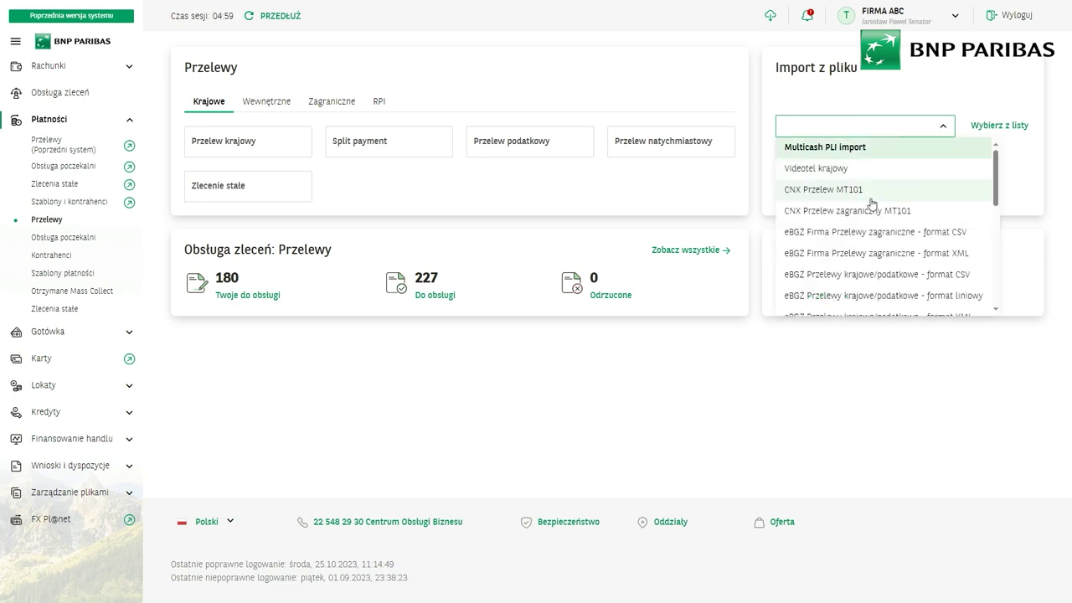
{"action": "scroll", "coordinate": [871, 204], "scroll_direction": "down", "scroll_amount": 6}
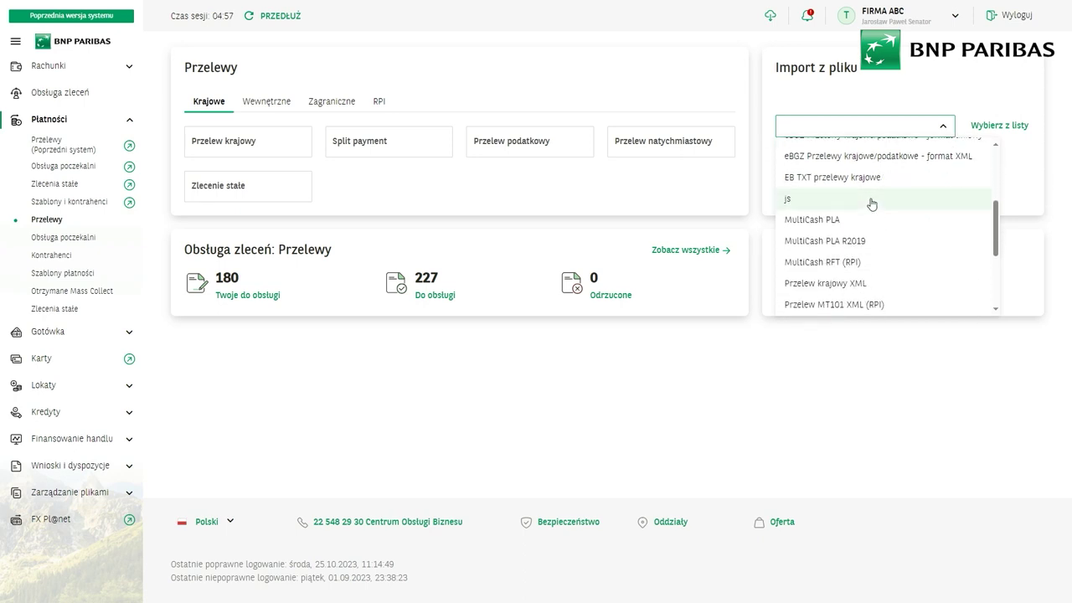
{"action": "scroll", "coordinate": [872, 204], "scroll_direction": "down", "scroll_amount": 2}
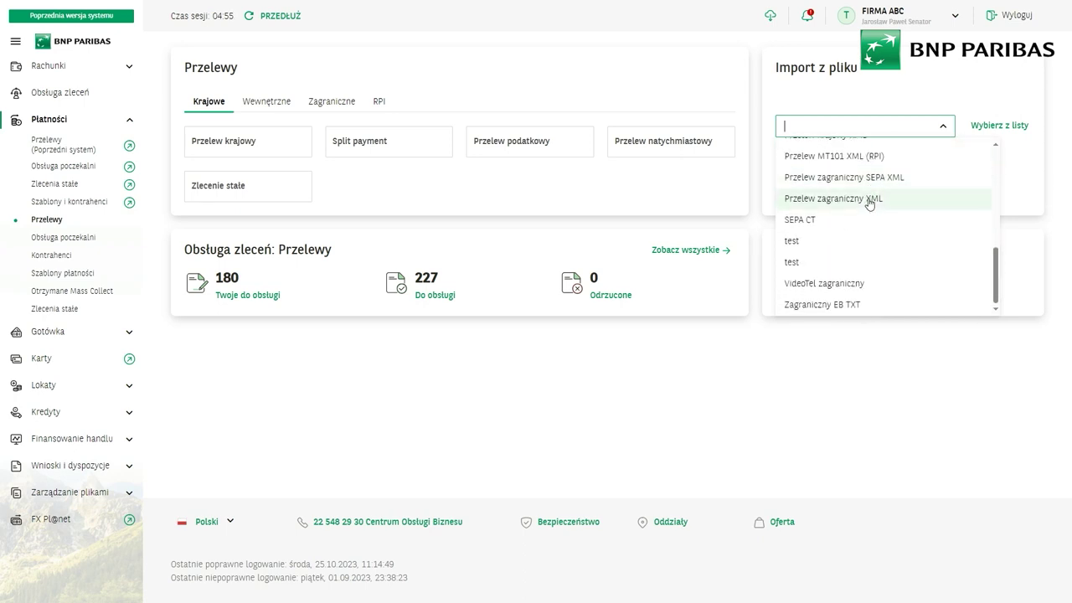
{"action": "scroll", "coordinate": [871, 204], "scroll_direction": "up", "scroll_amount": 8}
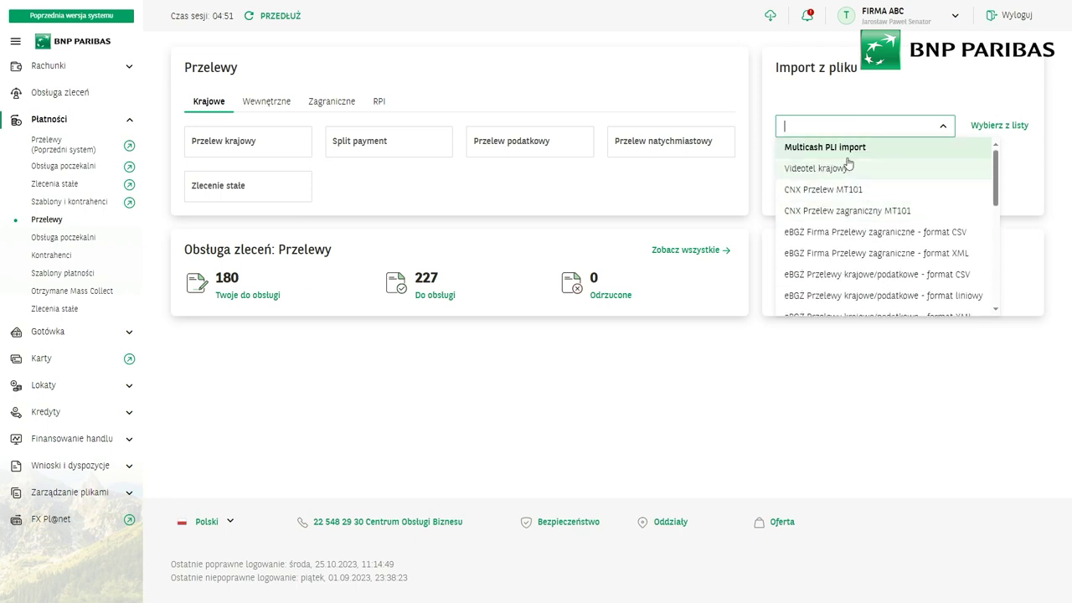
{"action": "key", "text": "Escape"}
{"action": "left_click", "coordinate": [922, 126]}
{"action": "left_click", "coordinate": [837, 146]}
Preview the Multicash PLI import data page, return, and open the Eksport/Import templates panel
{"action": "left_click", "coordinate": [865, 198]}
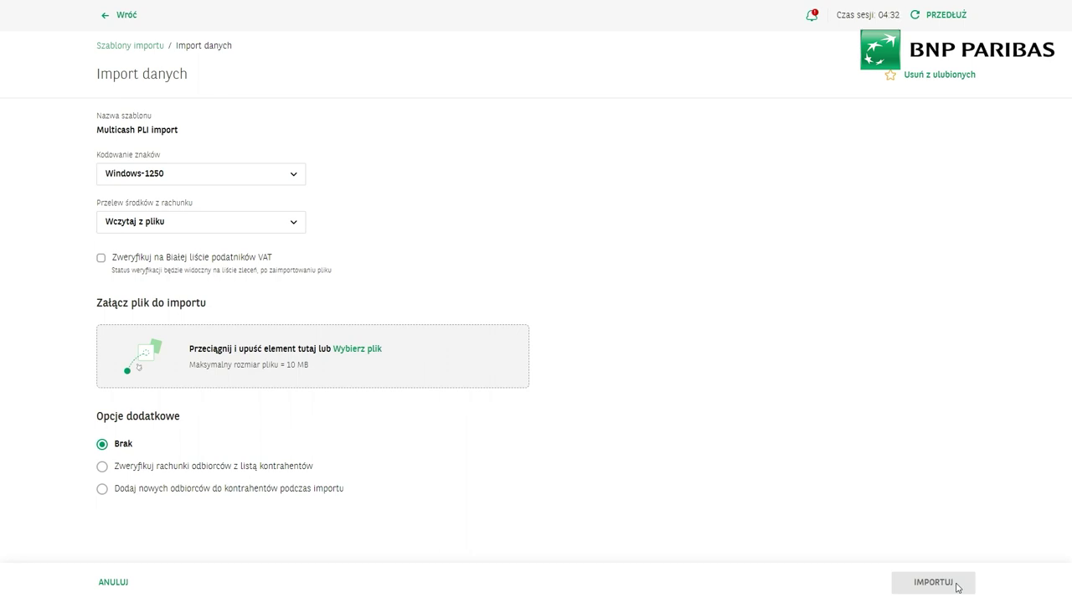
{"action": "left_click", "coordinate": [120, 15]}
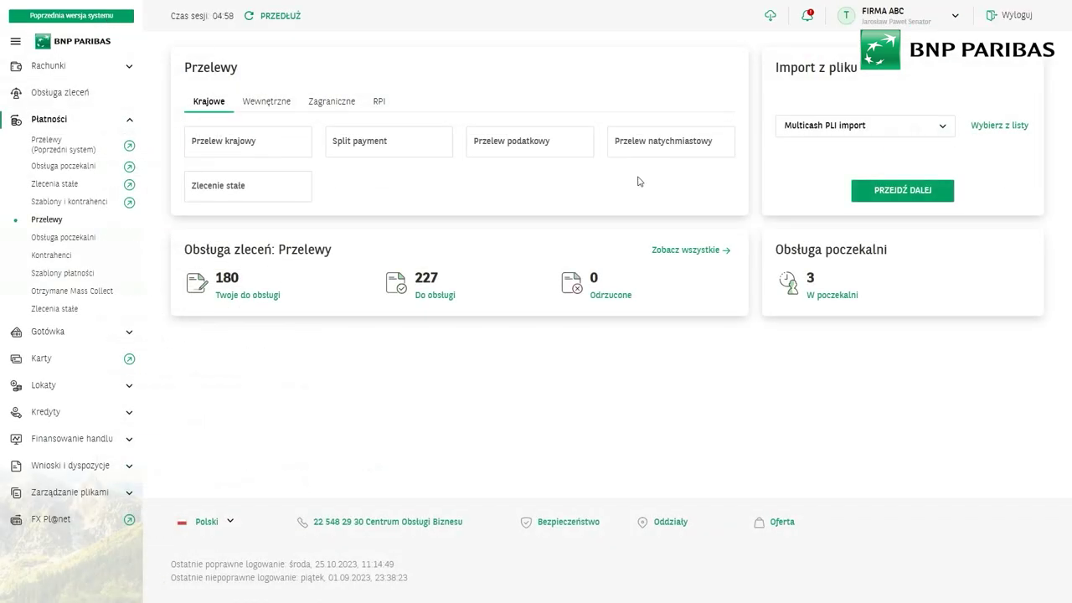
{"action": "left_click", "coordinate": [771, 17]}
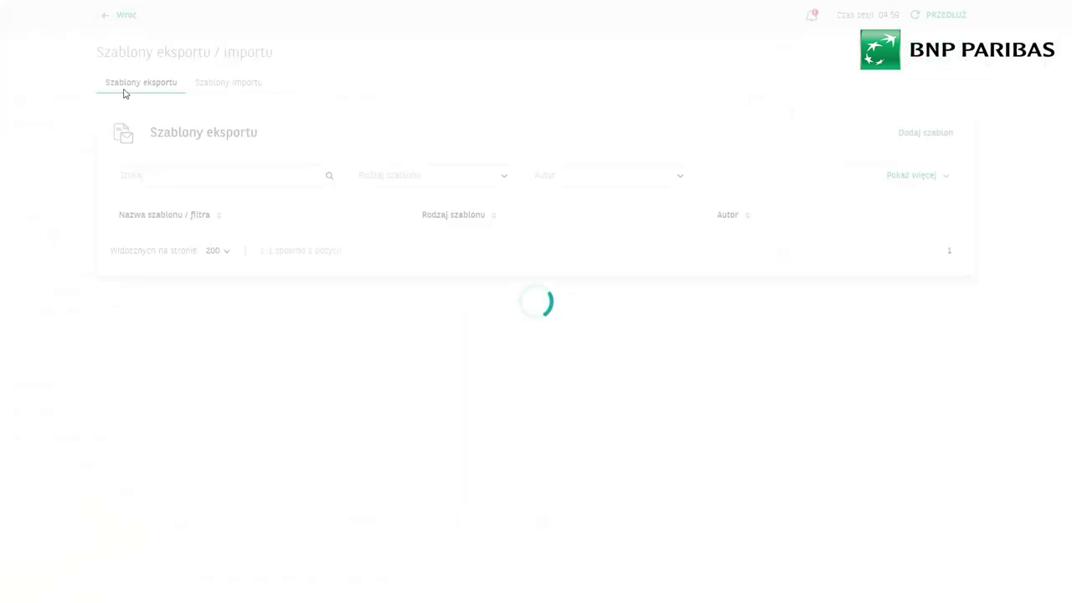
Add the CNX Przelew MT101 import template to favourites, then navigate back to the Płatności dashboard
{"action": "left_click", "coordinate": [228, 85]}
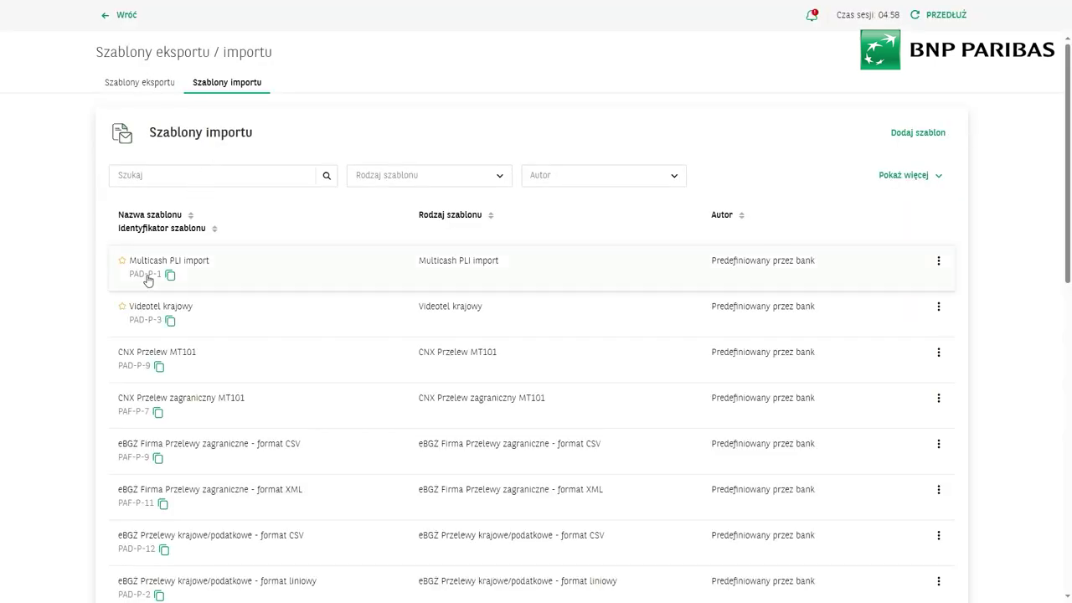
{"action": "left_click", "coordinate": [132, 361]}
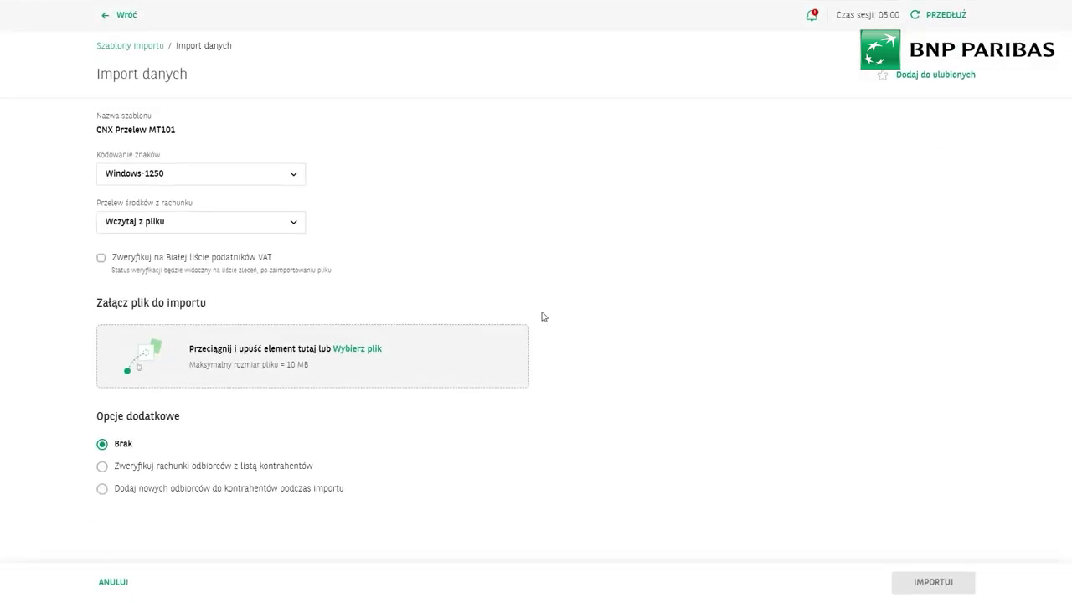
{"action": "left_click", "coordinate": [918, 77]}
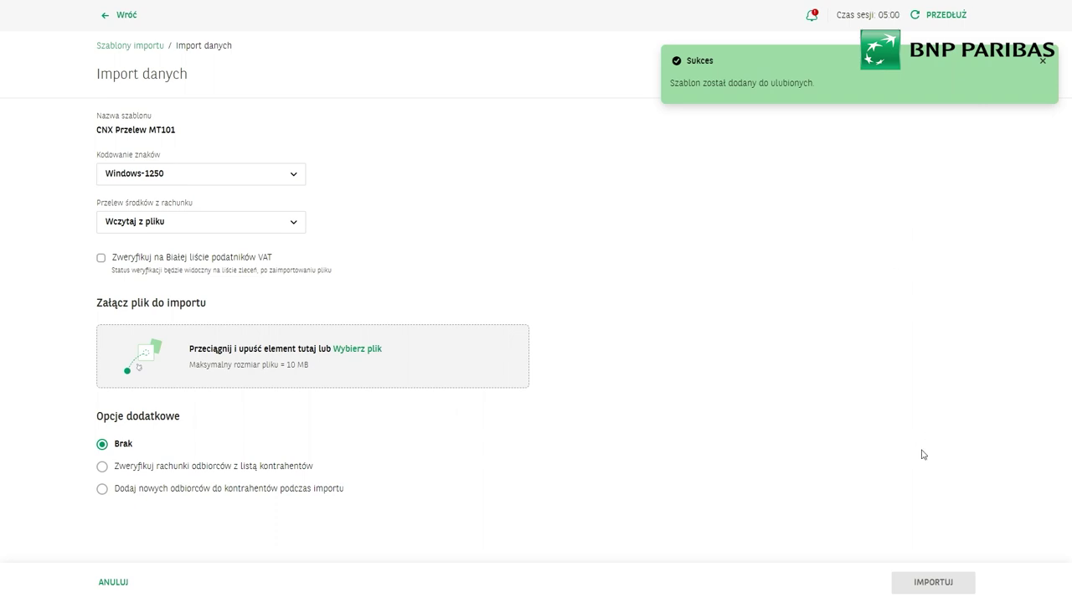
{"action": "left_click", "coordinate": [101, 18]}
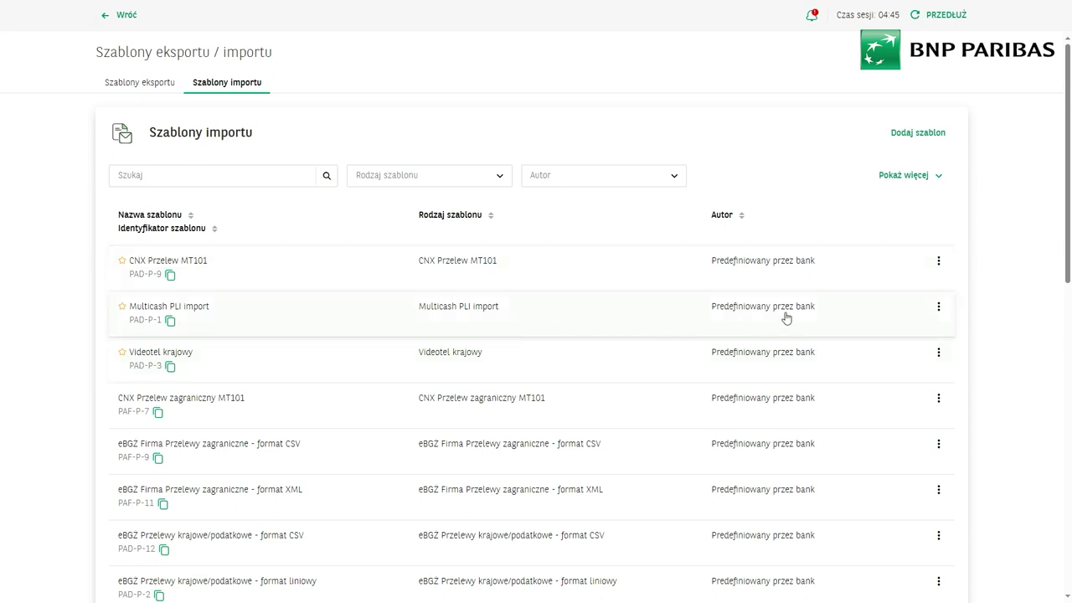
{"action": "left_click", "coordinate": [423, 268]}
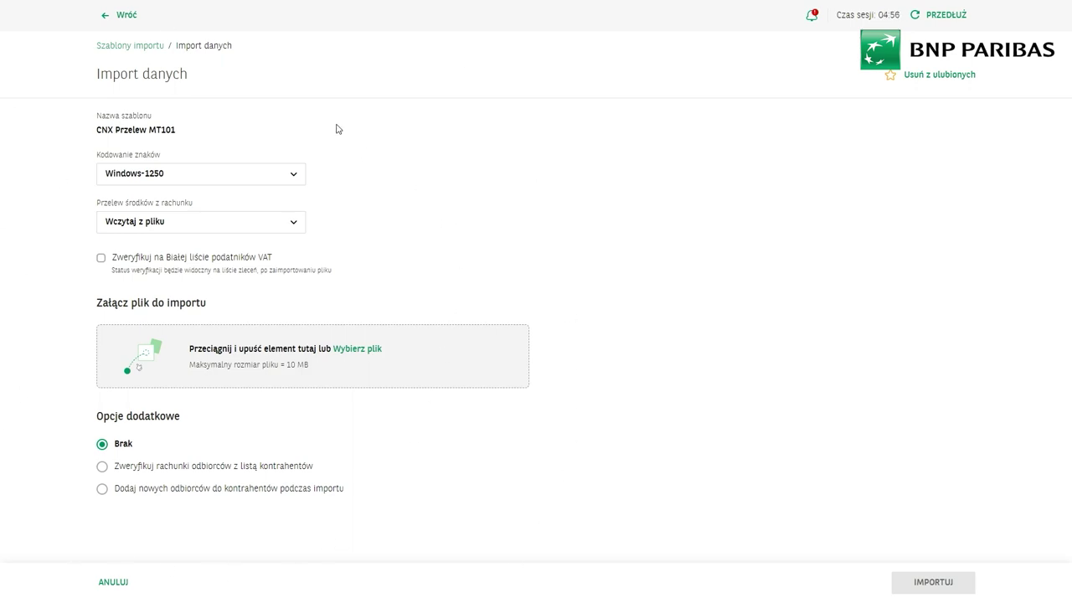
{"action": "left_click", "coordinate": [104, 17]}
{"action": "left_click", "coordinate": [111, 17]}
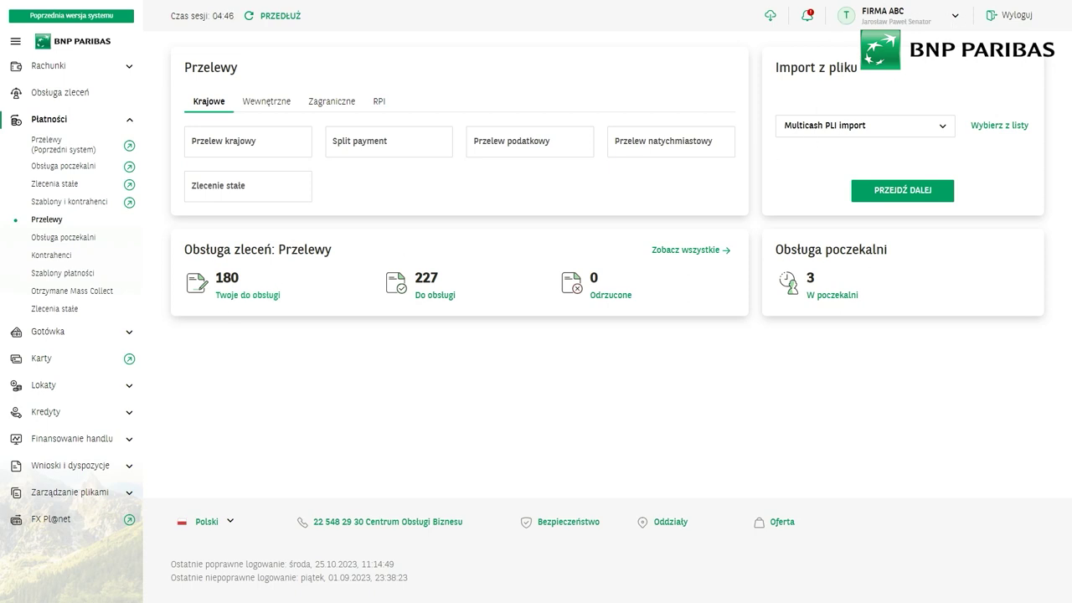
Open Twoje do obsługi under Obsługa zleceń: Przelewy
{"action": "left_click", "coordinate": [229, 297]}
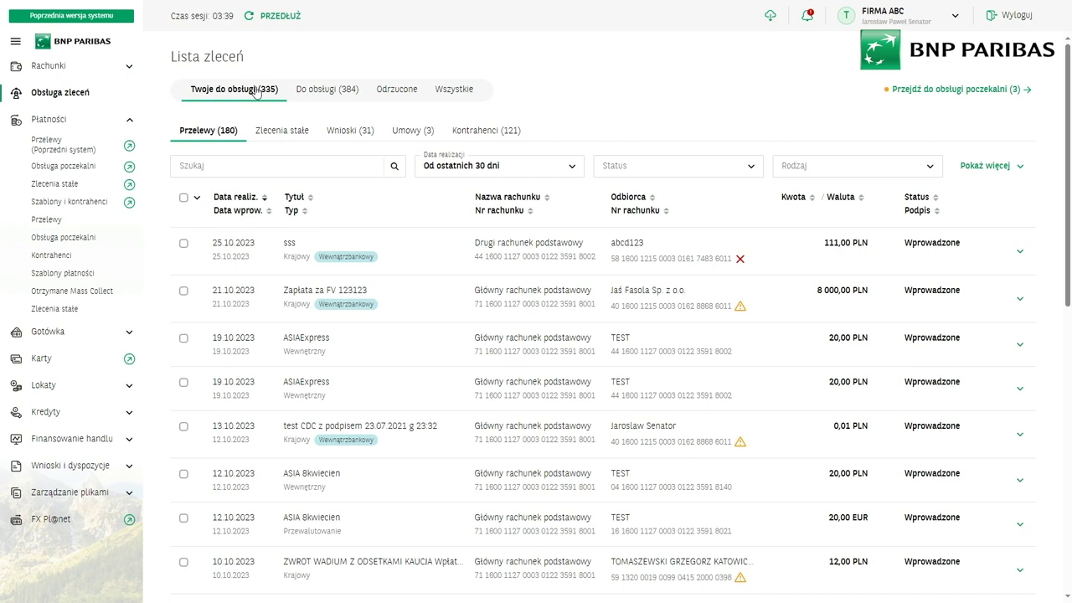
Sign the 111,00 PLN 'sss' transfer, accepting the VAT white-list warning and entering the SMS code
{"action": "left_click", "coordinate": [184, 248]}
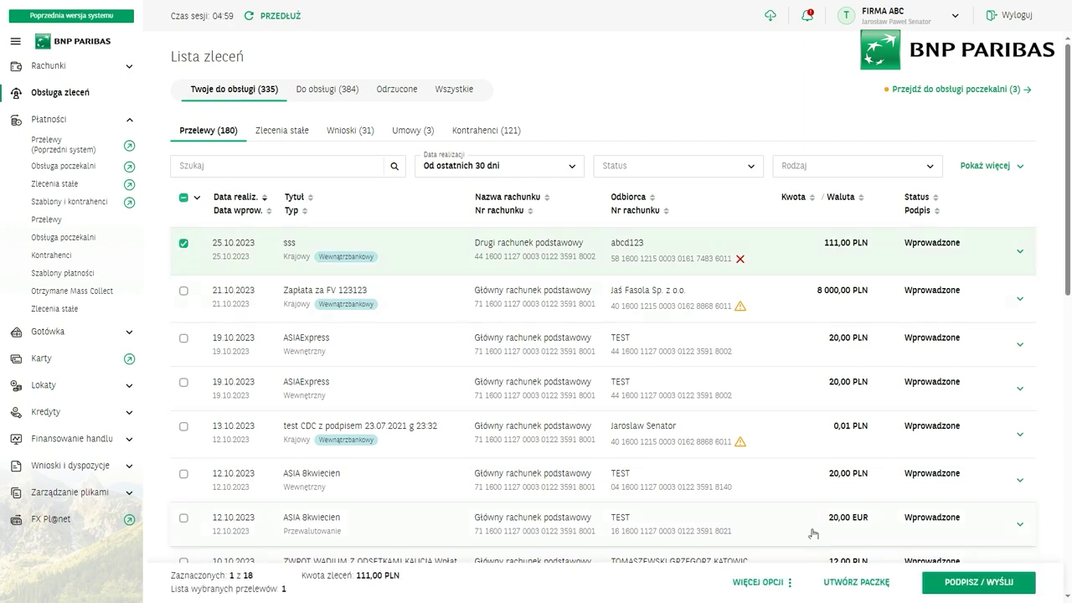
{"action": "scroll", "coordinate": [234, 277], "scroll_direction": "down", "scroll_amount": 4}
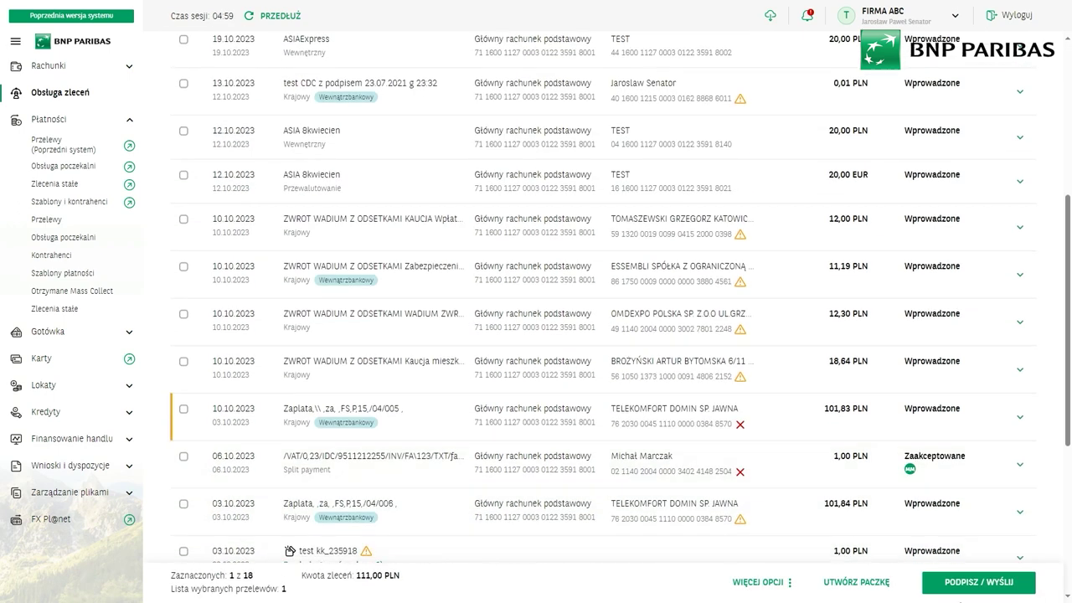
{"action": "left_click", "coordinate": [956, 588]}
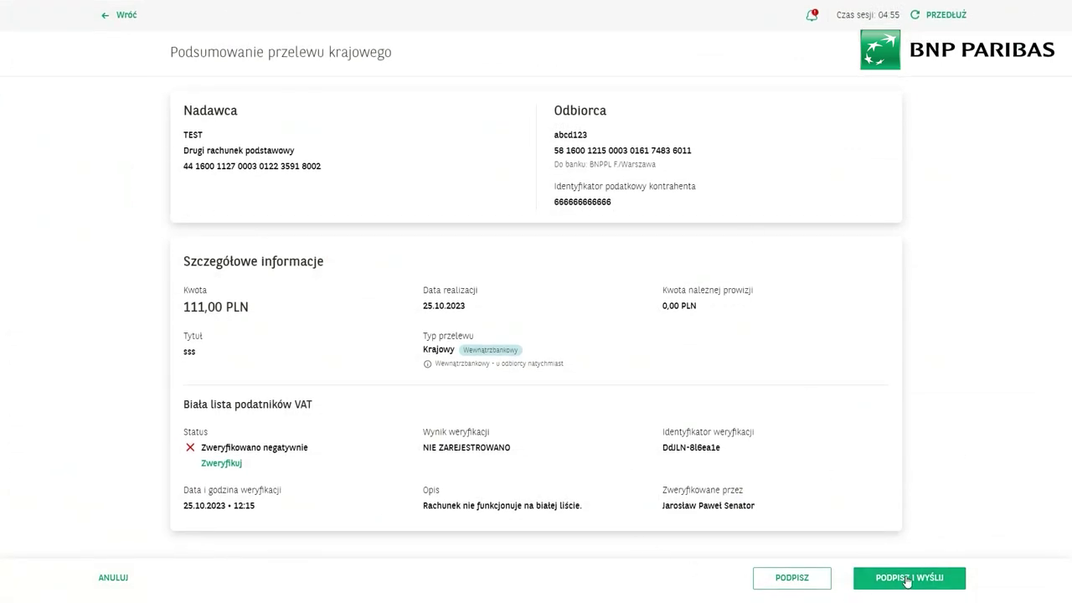
{"action": "left_click", "coordinate": [786, 586]}
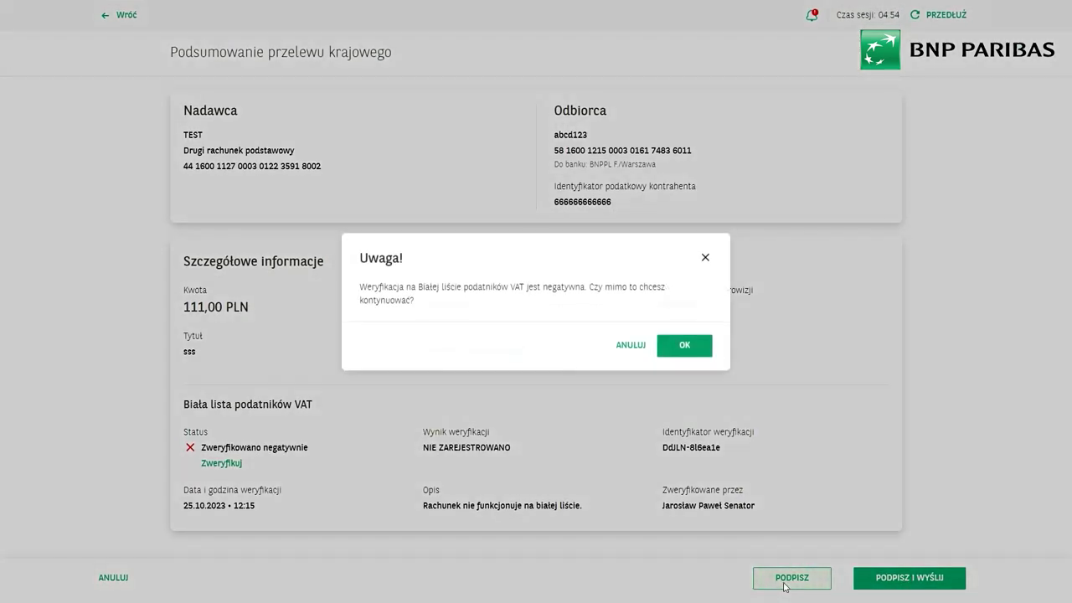
{"action": "left_click", "coordinate": [692, 346]}
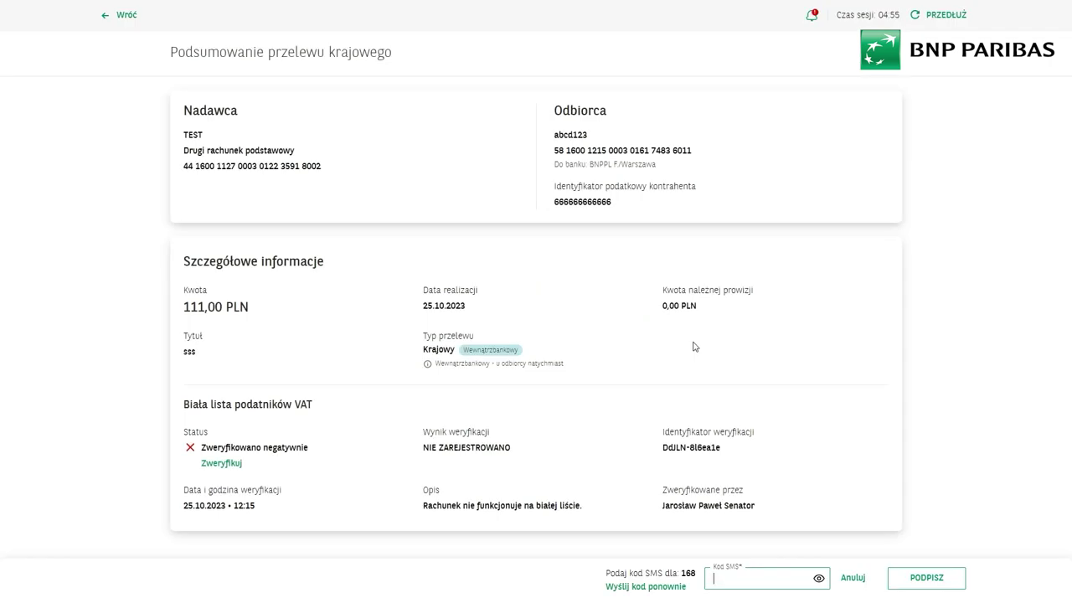
{"action": "type", "text": "00"}
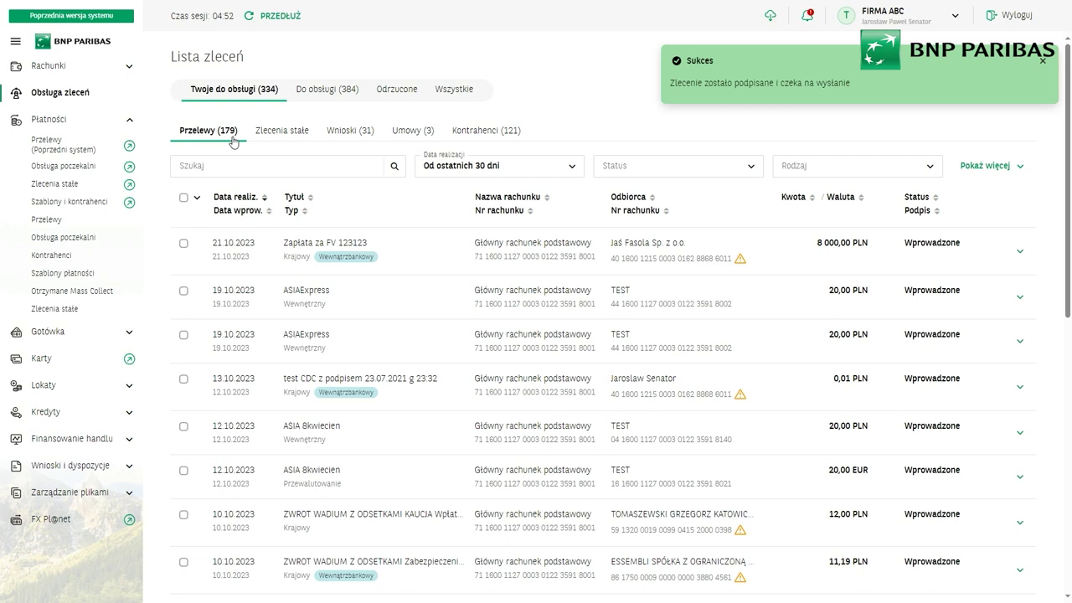
Move through the Do obsługi and Odrzucone order groups to the Wszystkie list
{"action": "left_click", "coordinate": [326, 90]}
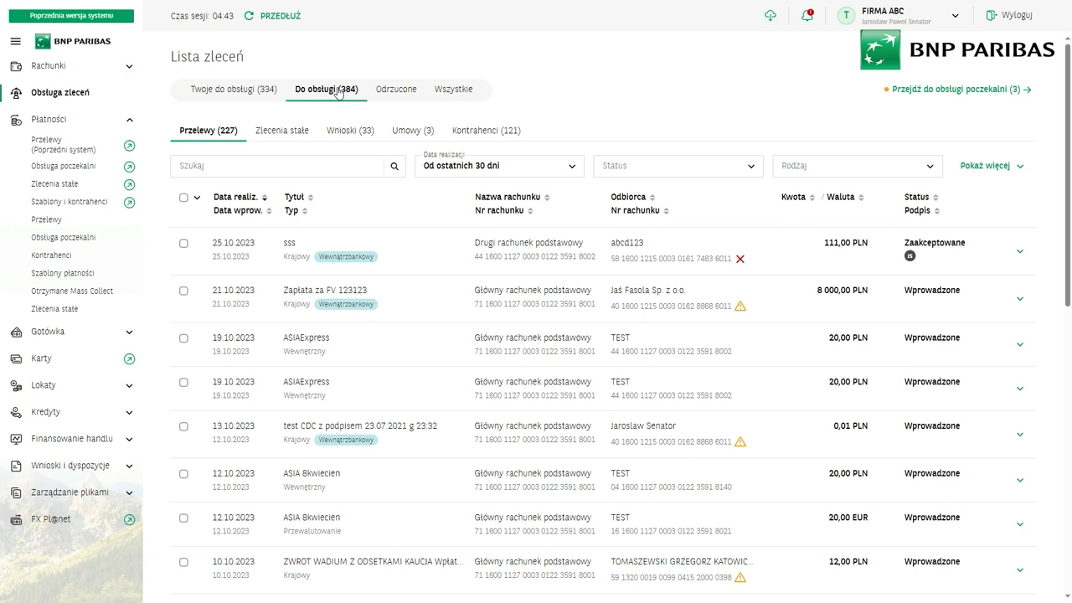
{"action": "scroll", "coordinate": [221, 148], "scroll_direction": "down", "scroll_amount": 2}
{"action": "scroll", "coordinate": [220, 147], "scroll_direction": "up", "scroll_amount": 2}
{"action": "left_click", "coordinate": [400, 91]}
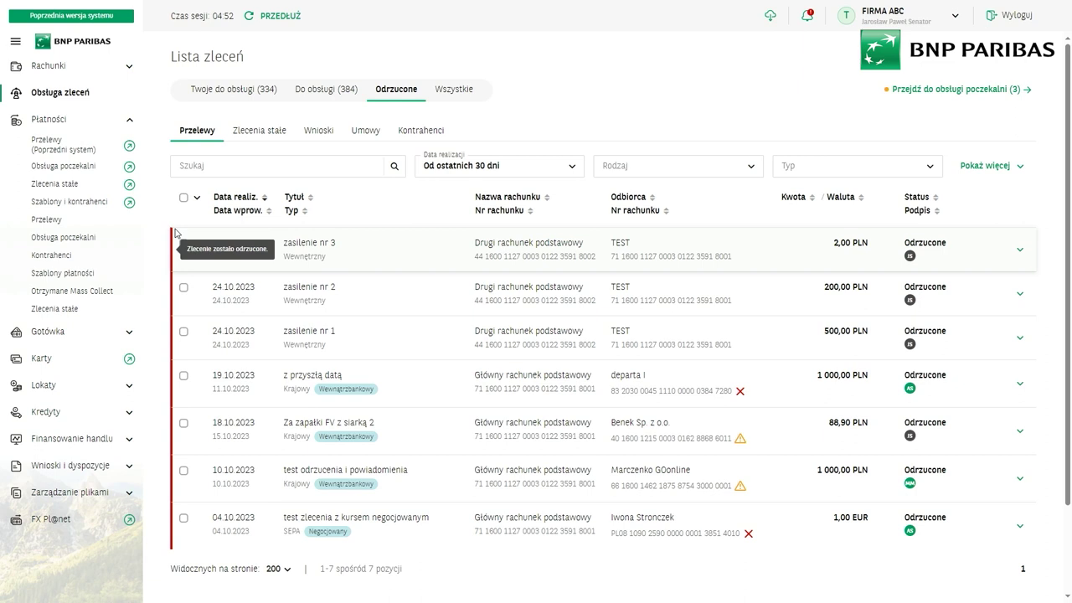
{"action": "left_click", "coordinate": [456, 96]}
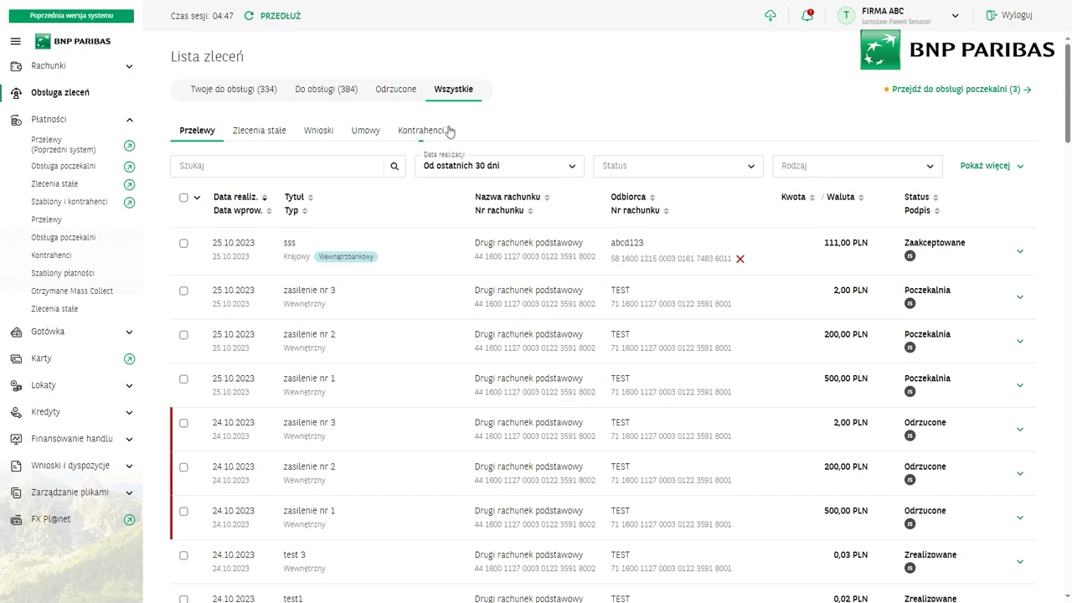
Check the Data realizacji ranges, reveal the extra filters with Pokaż więcej, and open Status
{"action": "left_click", "coordinate": [572, 166]}
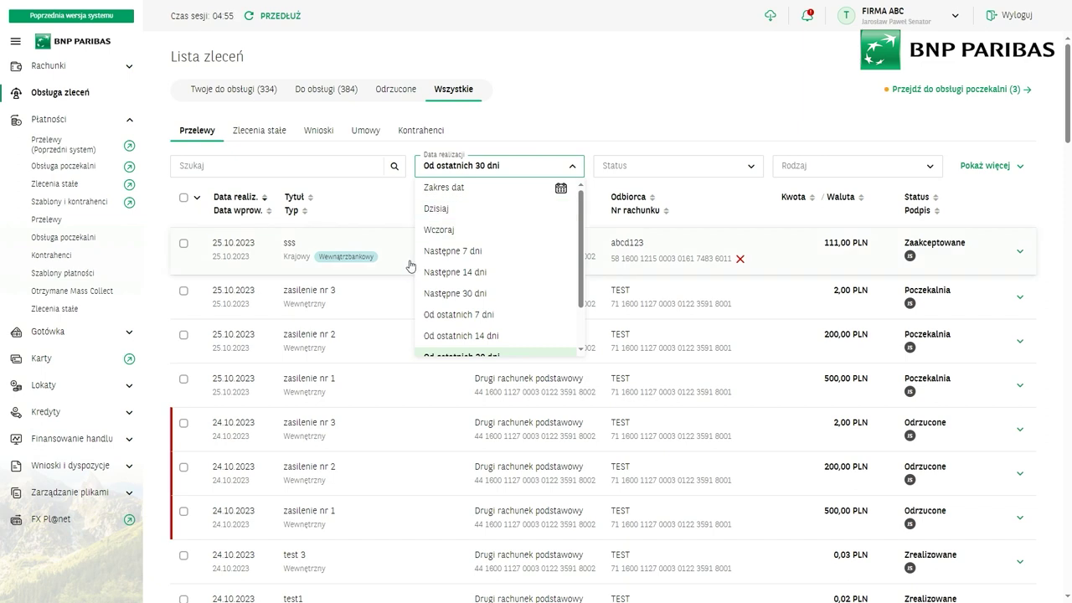
{"action": "left_click", "coordinate": [995, 174]}
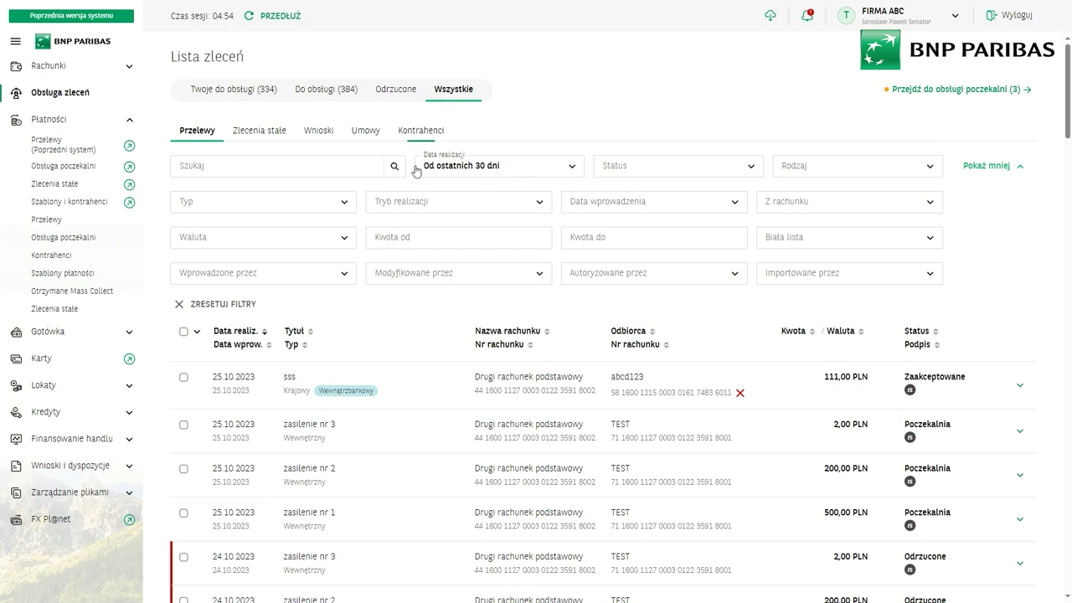
{"action": "left_click", "coordinate": [652, 165]}
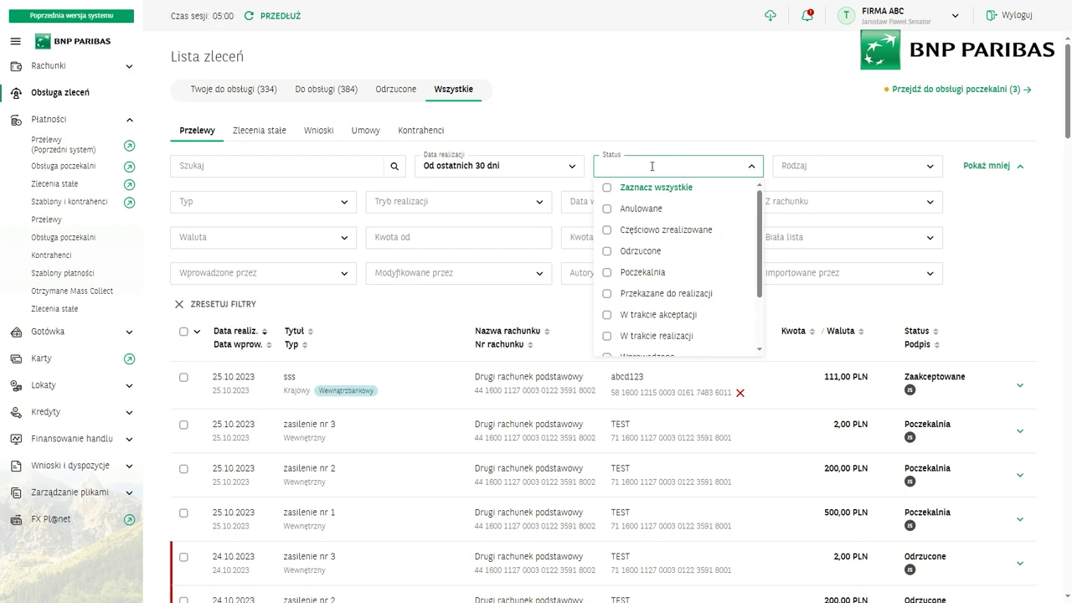
{"action": "scroll", "coordinate": [647, 339], "scroll_direction": "down", "scroll_amount": 1}
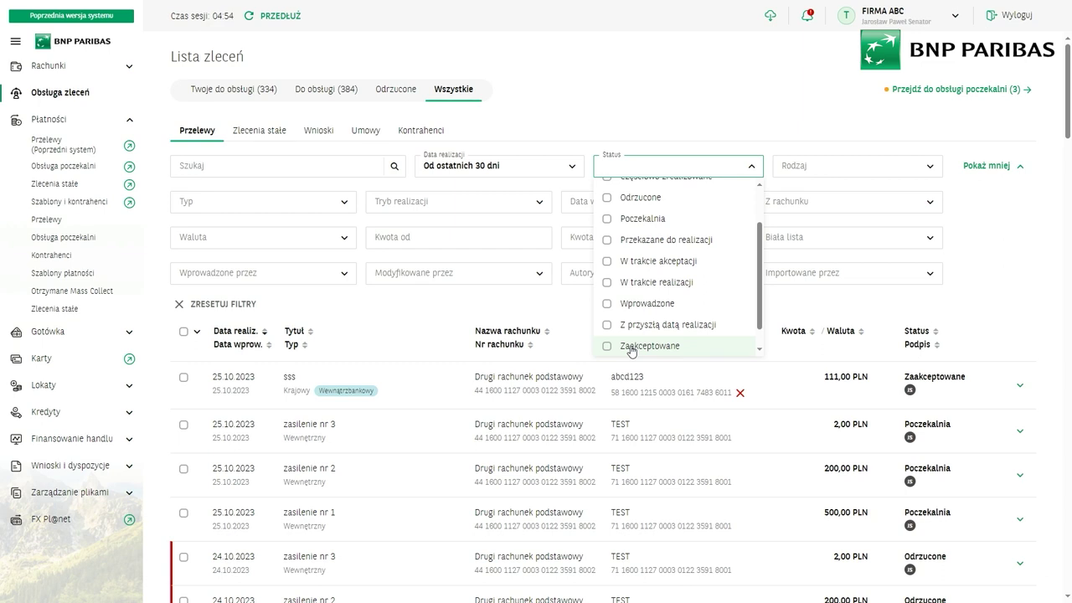
Tick and untick Zaakceptowane and Zrealizowane, leaving no status filter, and close the list
{"action": "left_click", "coordinate": [632, 347]}
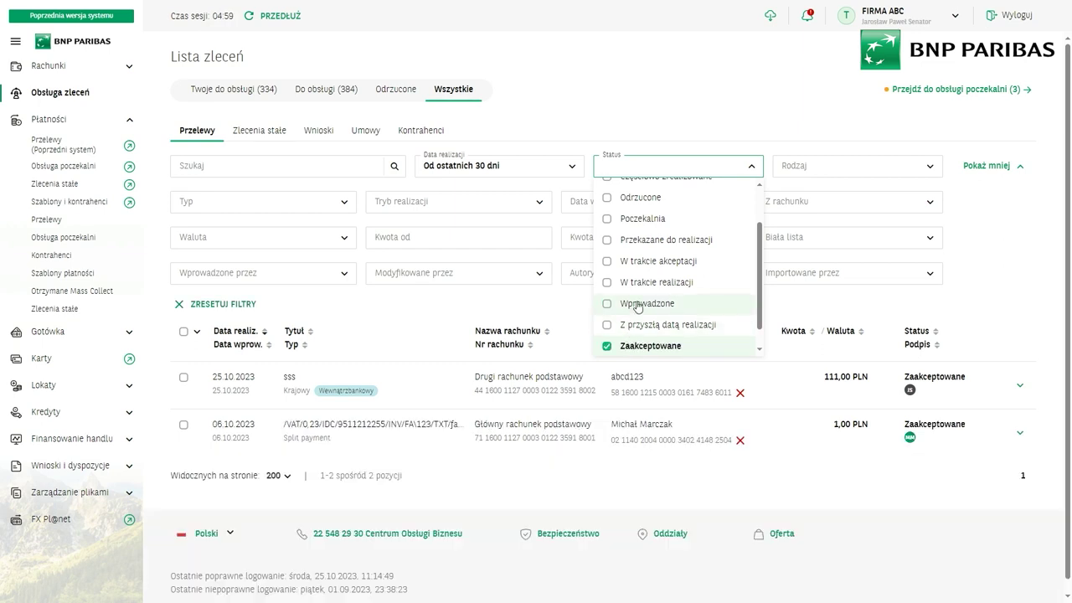
{"action": "scroll", "coordinate": [639, 306], "scroll_direction": "up", "scroll_amount": 2}
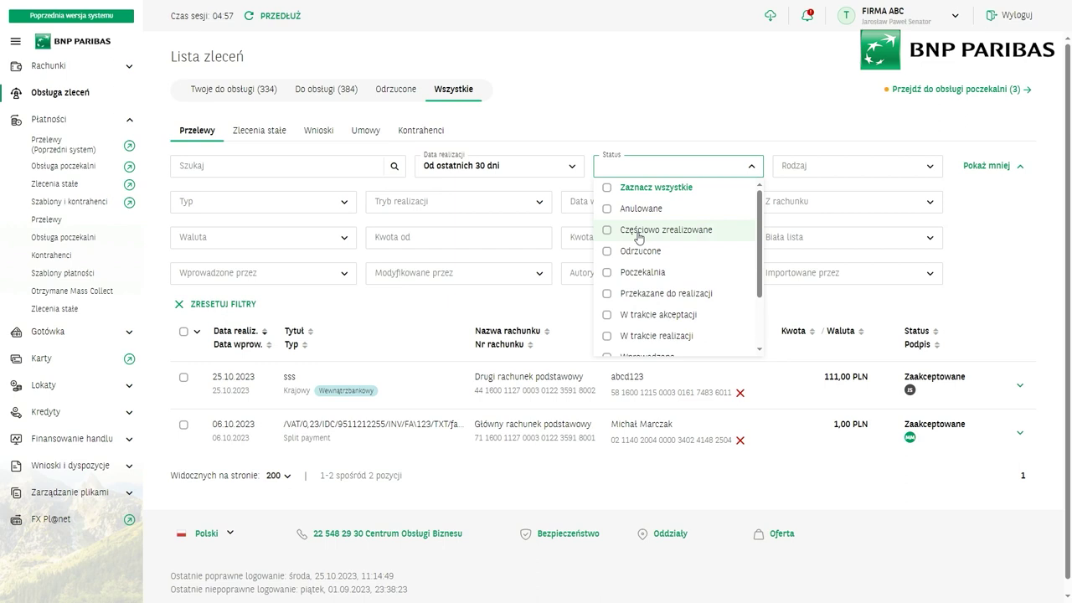
{"action": "scroll", "coordinate": [680, 293], "scroll_direction": "down", "scroll_amount": 2}
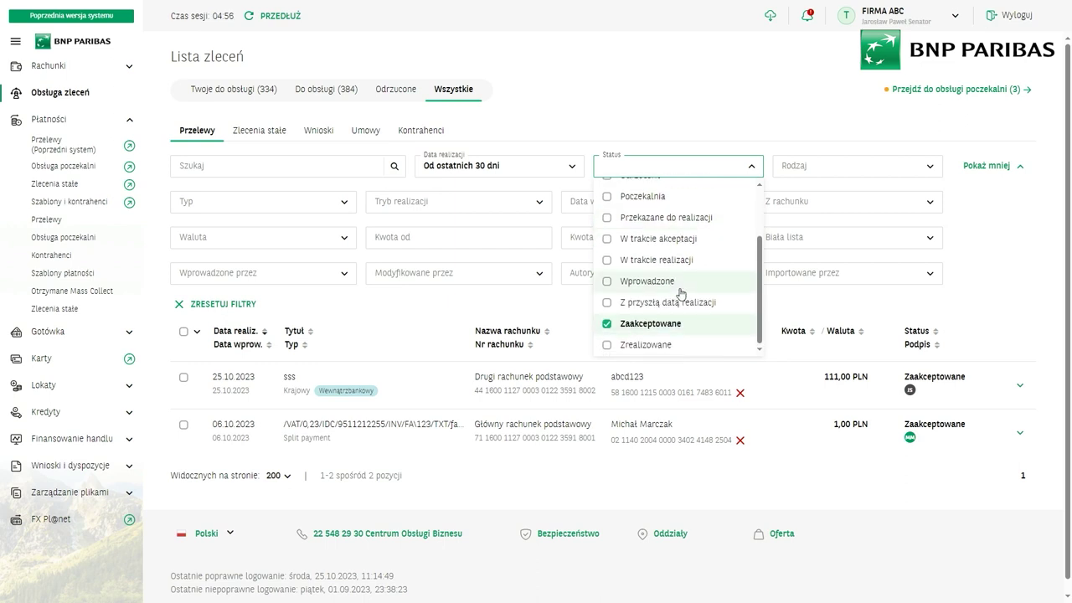
{"action": "left_click", "coordinate": [608, 326]}
{"action": "left_click", "coordinate": [608, 346]}
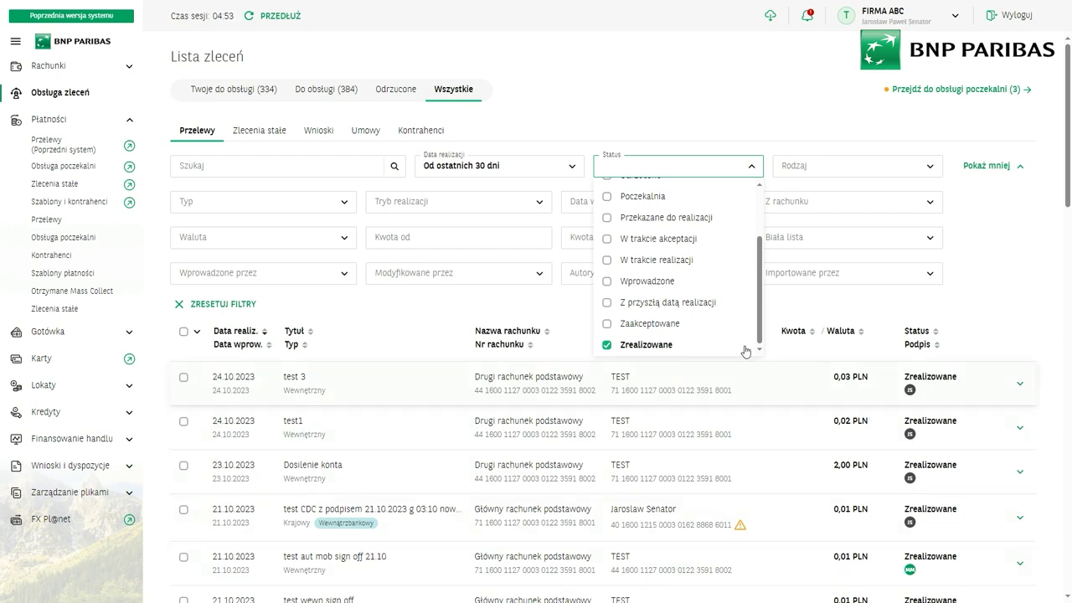
{"action": "left_click", "coordinate": [608, 344]}
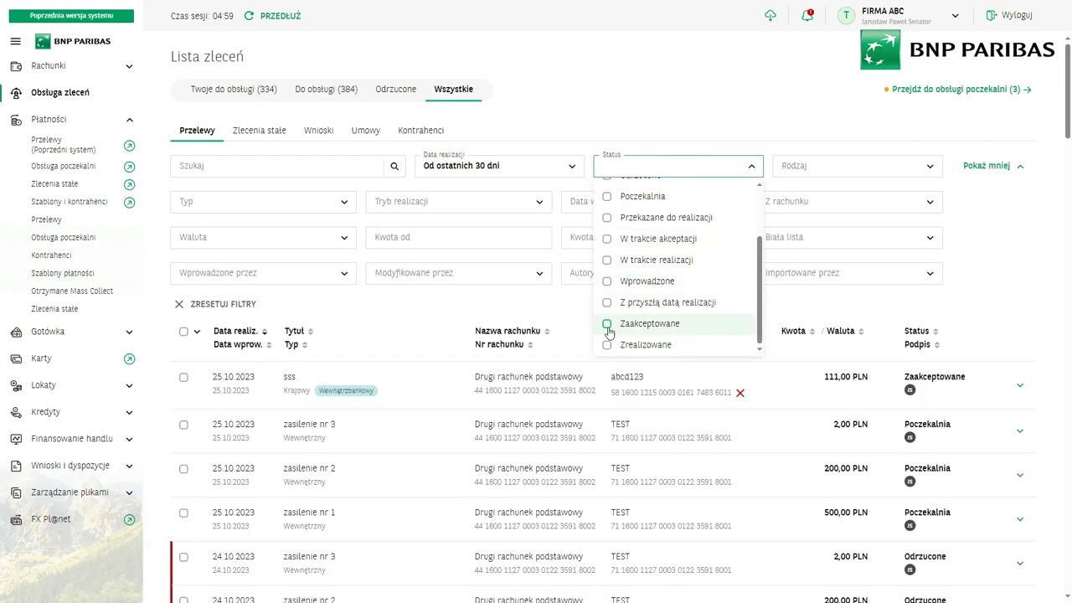
{"action": "left_click", "coordinate": [608, 326]}
{"action": "left_click", "coordinate": [608, 327]}
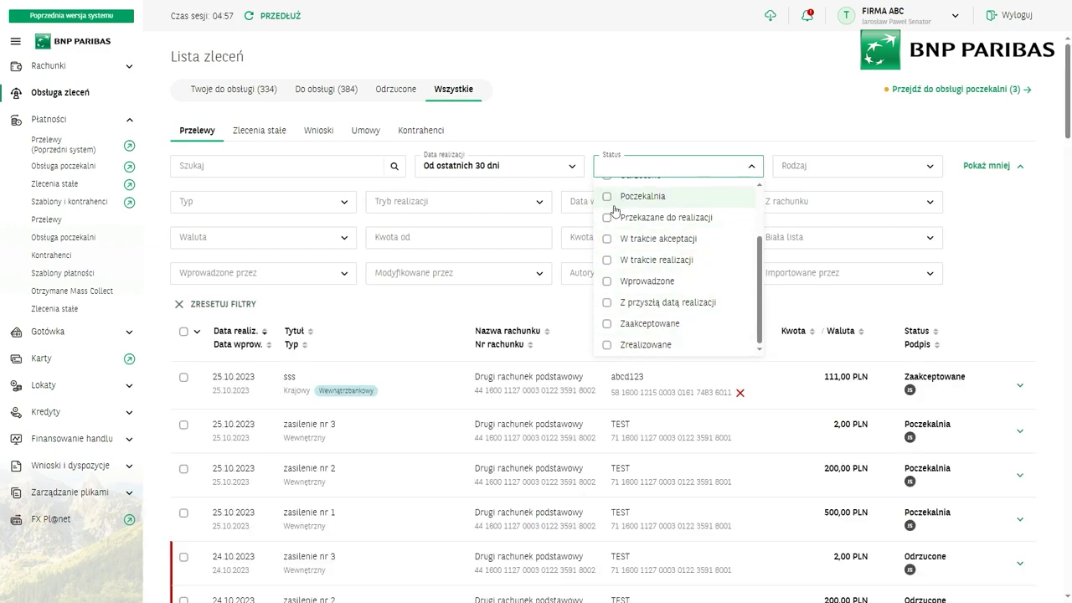
{"action": "left_click", "coordinate": [824, 149]}
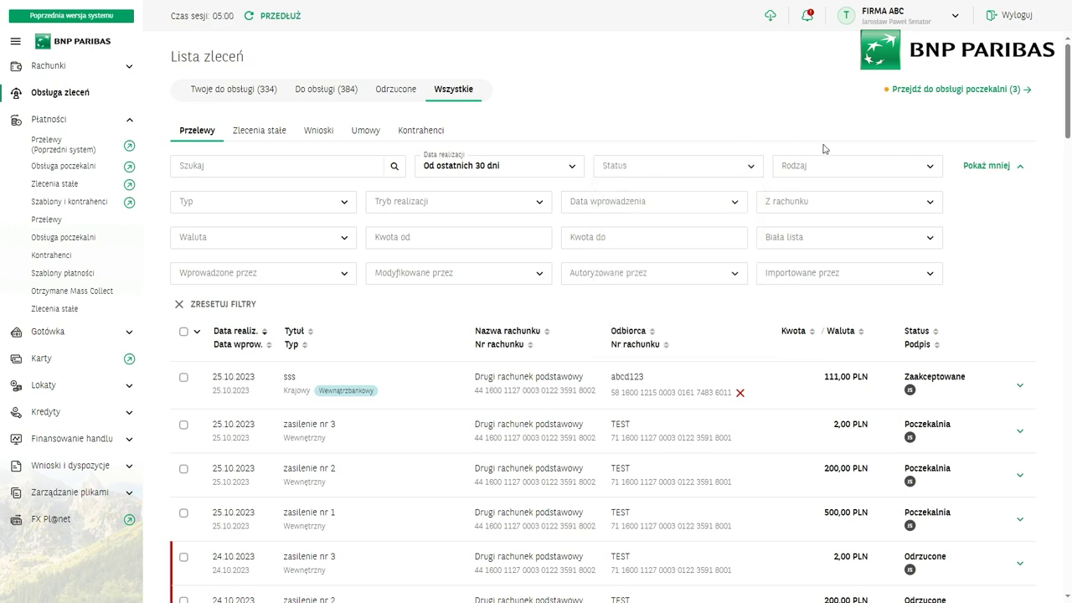
{"action": "left_click", "coordinate": [836, 172]}
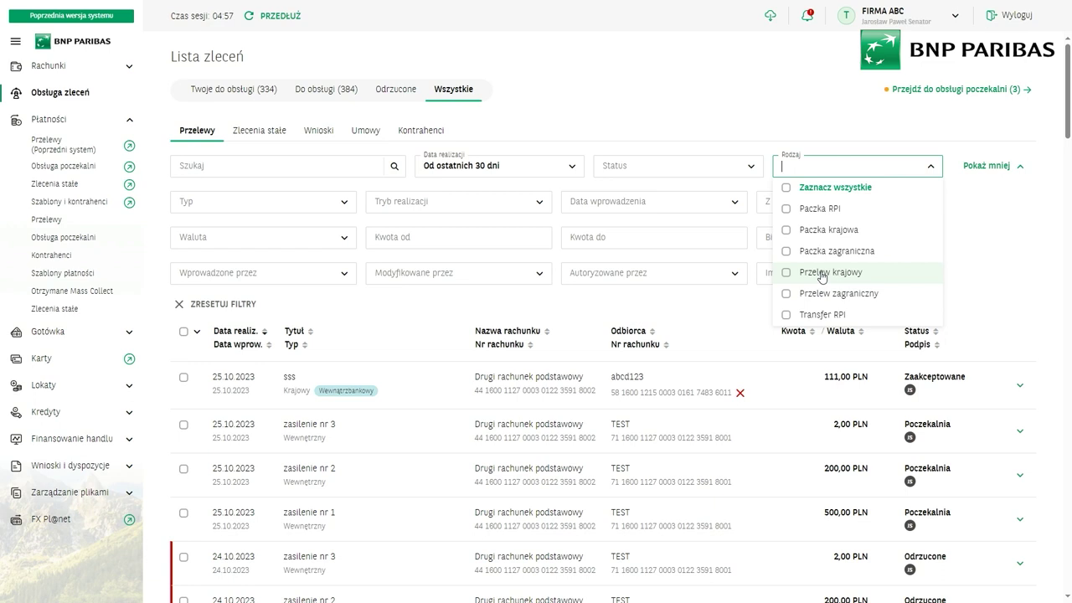
{"action": "left_click", "coordinate": [231, 203]}
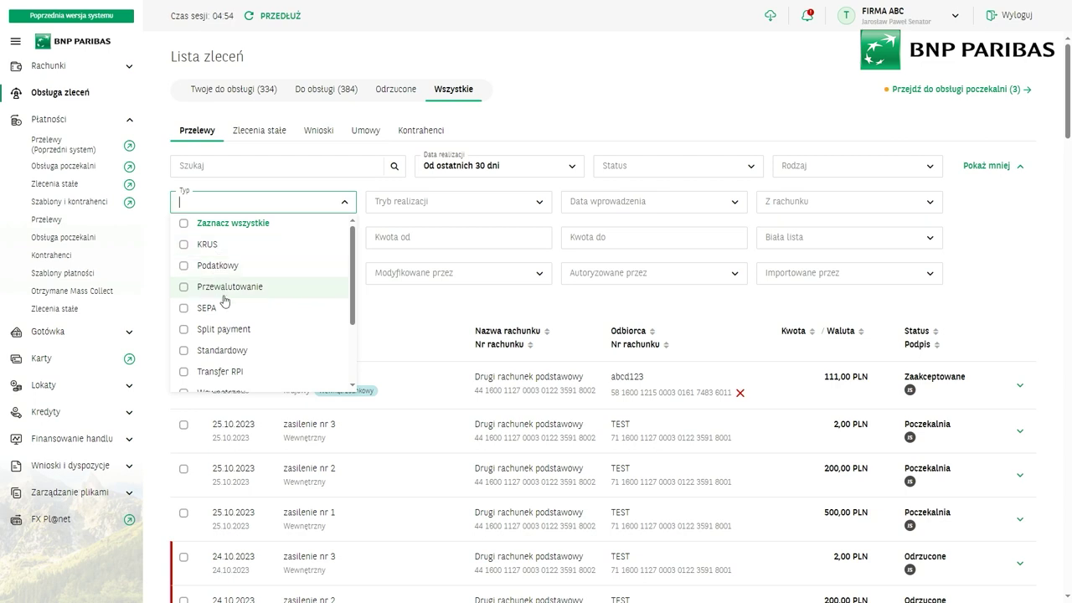
{"action": "scroll", "coordinate": [226, 335], "scroll_direction": "down", "scroll_amount": 2}
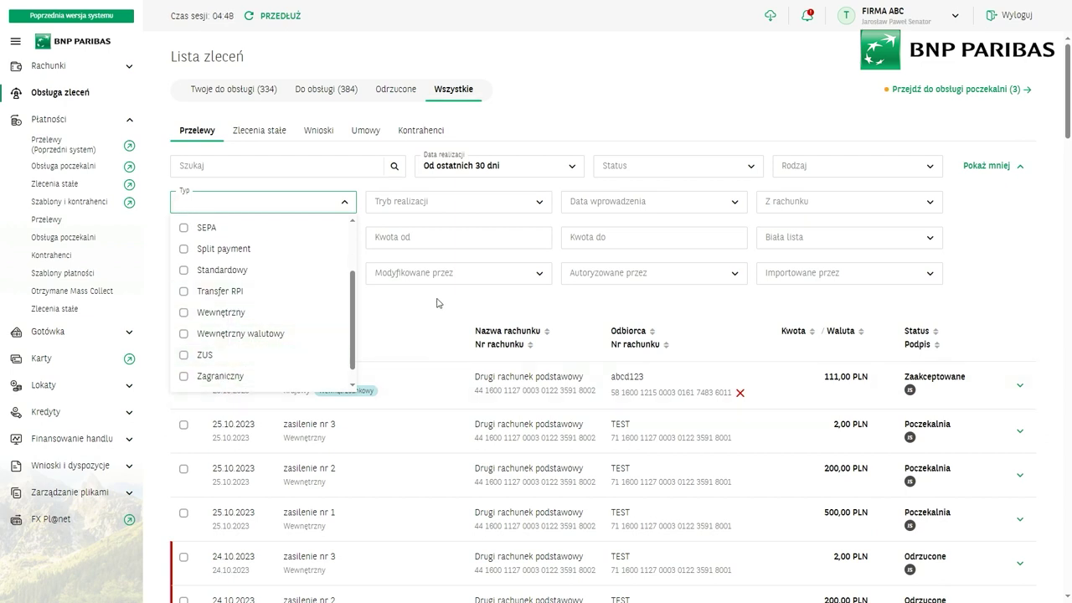
{"action": "left_click", "coordinate": [408, 307]}
{"action": "scroll", "coordinate": [351, 385], "scroll_direction": "down", "scroll_amount": 7}
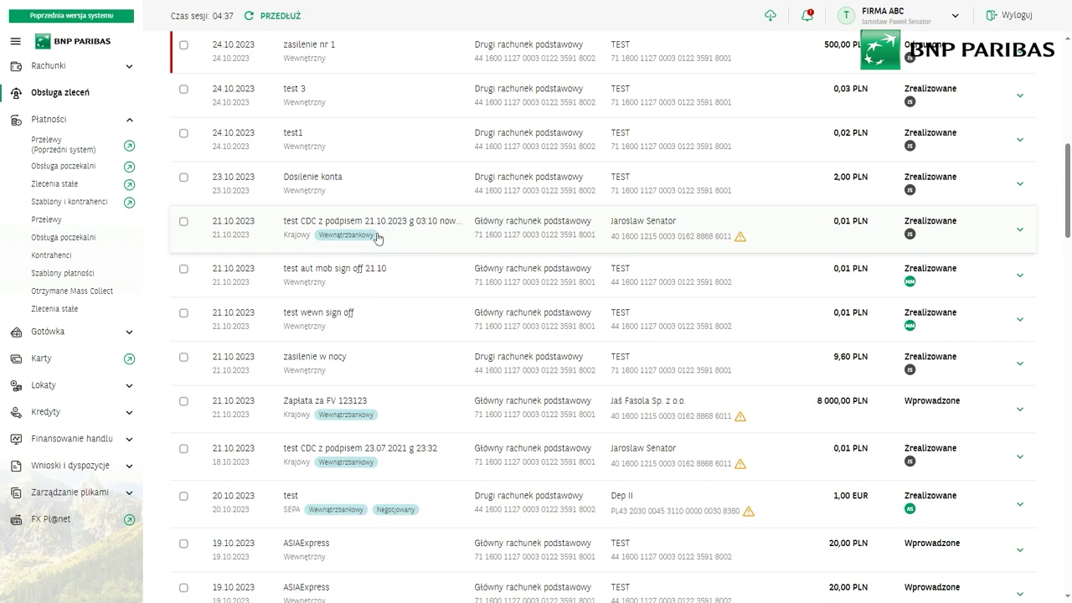
Expand the test CDC transfer's details in the Wszystkie list
{"action": "left_click", "coordinate": [368, 243]}
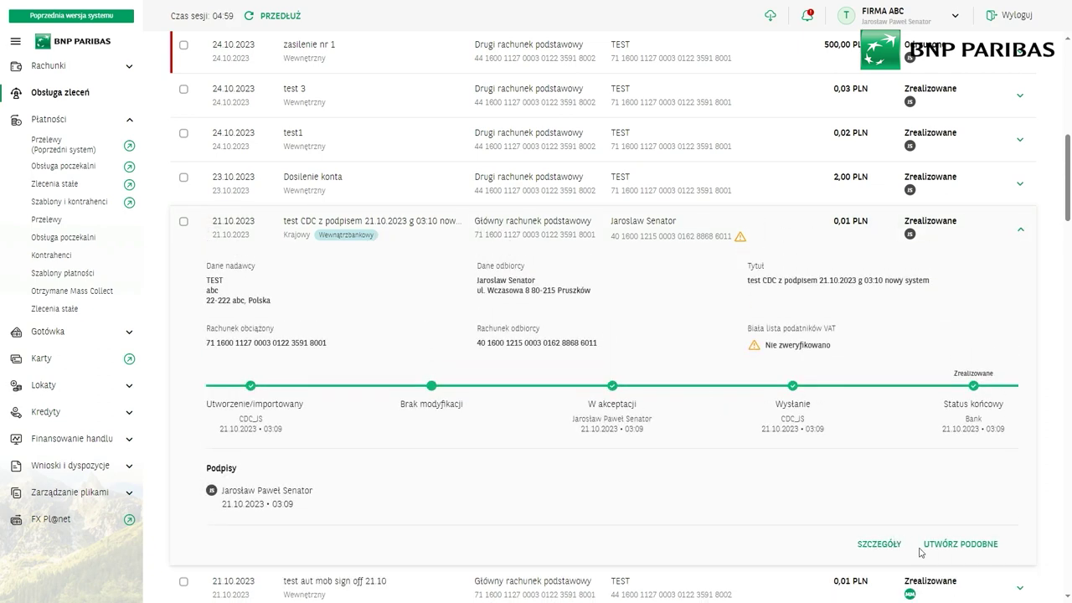
{"action": "scroll", "coordinate": [874, 254], "scroll_direction": "up", "scroll_amount": 10}
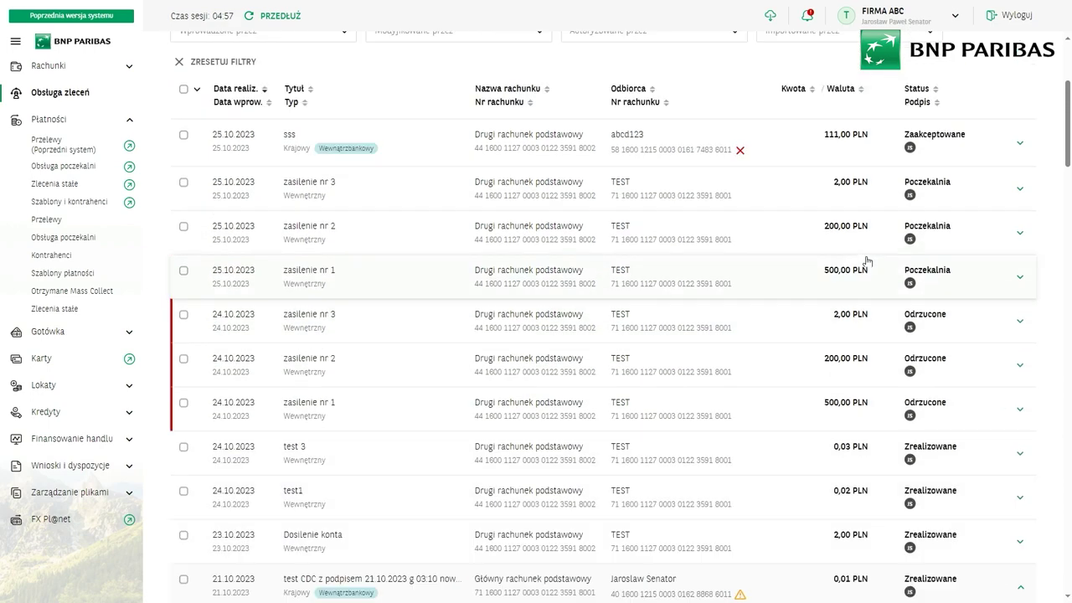
{"action": "scroll", "coordinate": [864, 265], "scroll_direction": "down", "scroll_amount": 8}
{"action": "scroll", "coordinate": [865, 265], "scroll_direction": "up", "scroll_amount": 8}
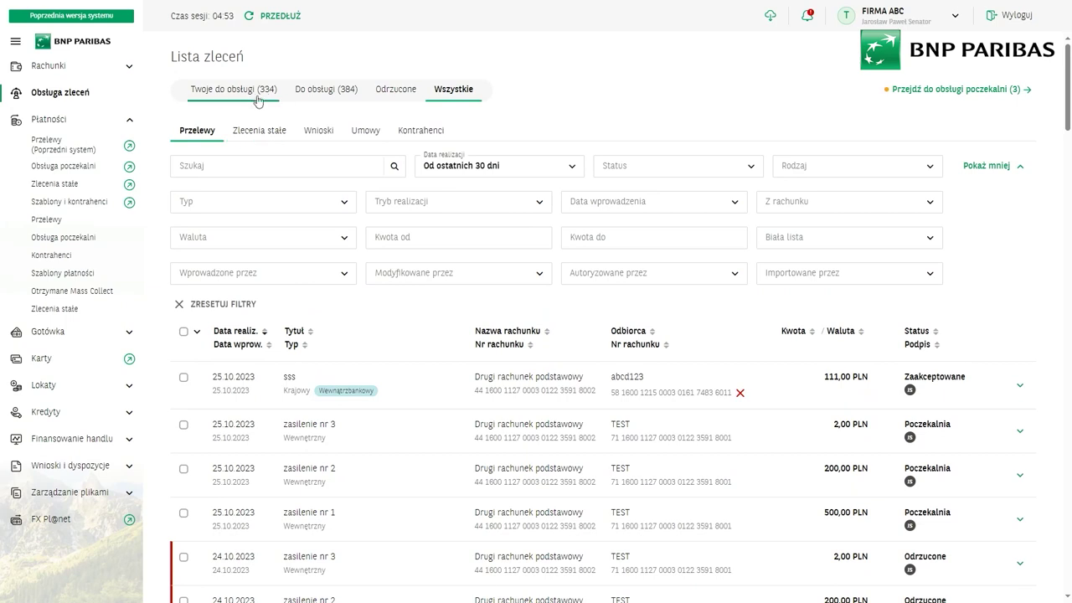
Switch to Twoje do obsługi and expand the 11,19 PLN ZWROT WADIUM transfer's details
{"action": "left_click", "coordinate": [247, 89]}
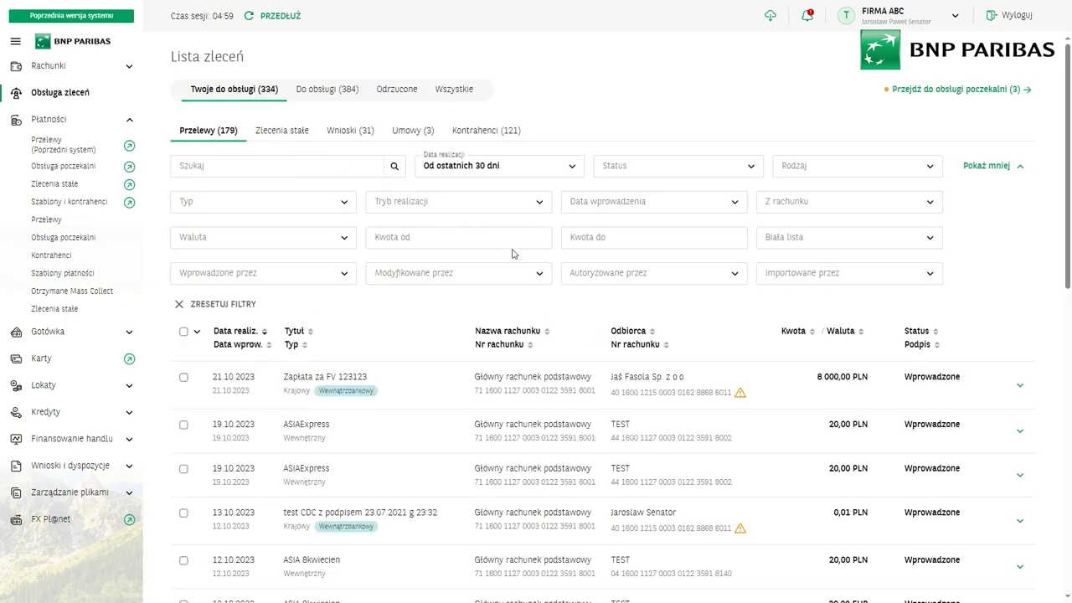
{"action": "scroll", "coordinate": [559, 374], "scroll_direction": "down", "scroll_amount": 2}
{"action": "scroll", "coordinate": [561, 374], "scroll_direction": "down", "scroll_amount": 5}
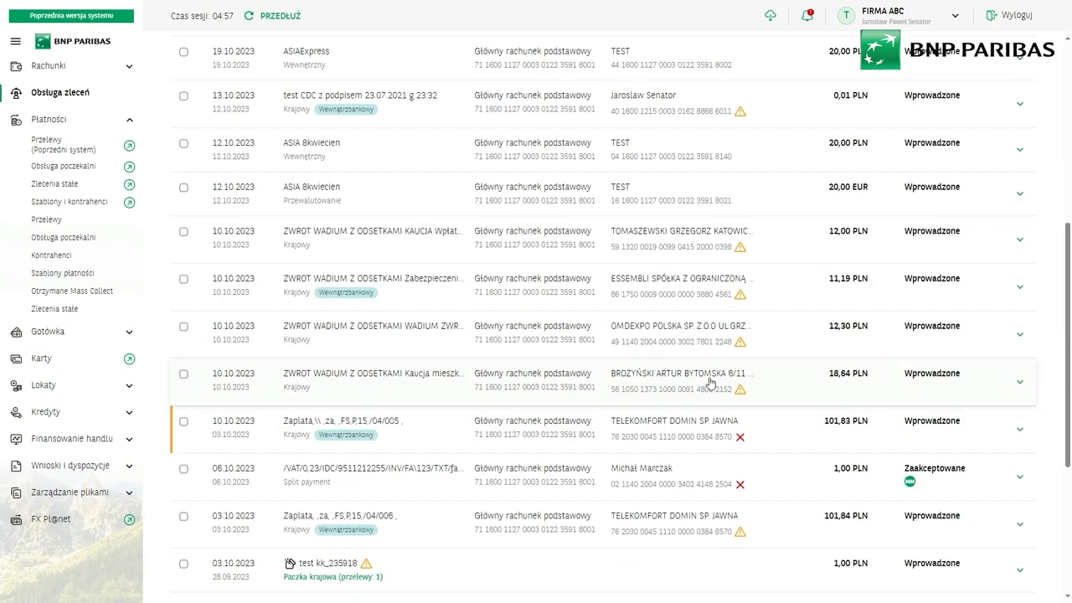
{"action": "left_click", "coordinate": [327, 278]}
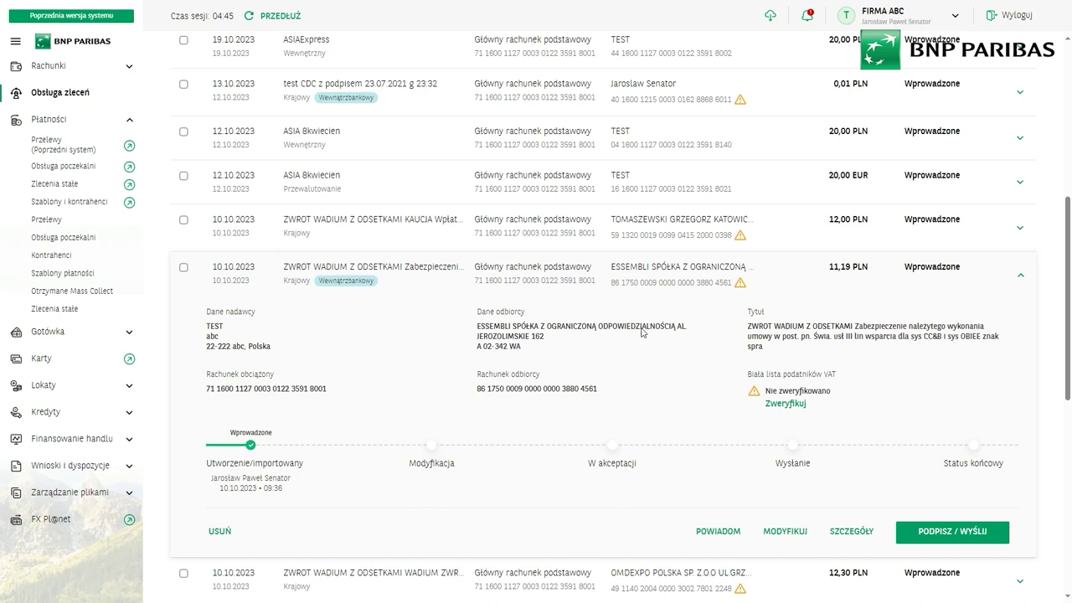
{"action": "left_click", "coordinate": [1020, 277]}
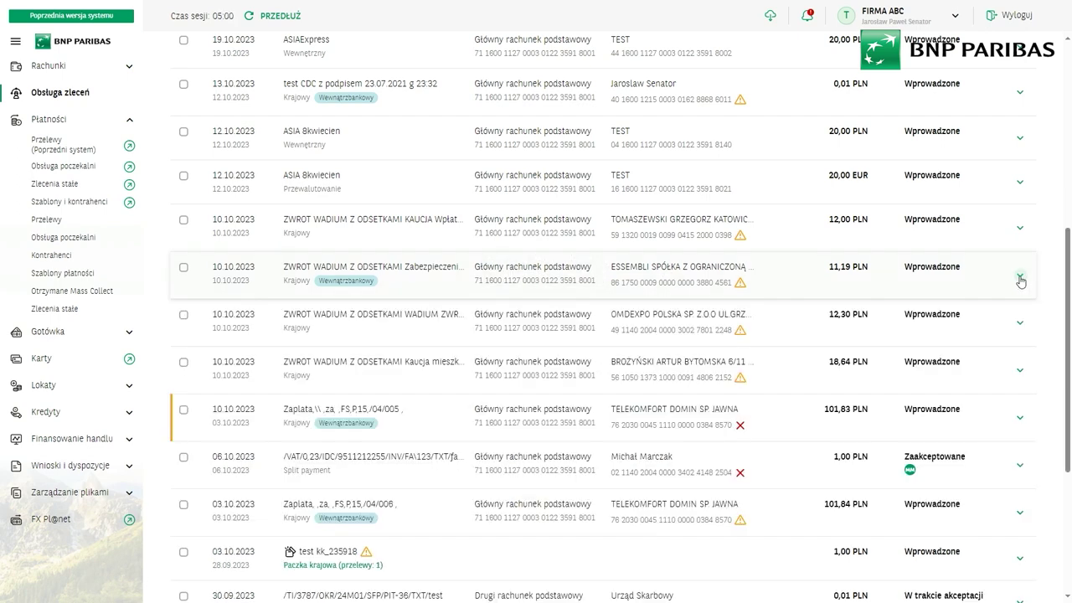
{"action": "left_click", "coordinate": [1020, 278]}
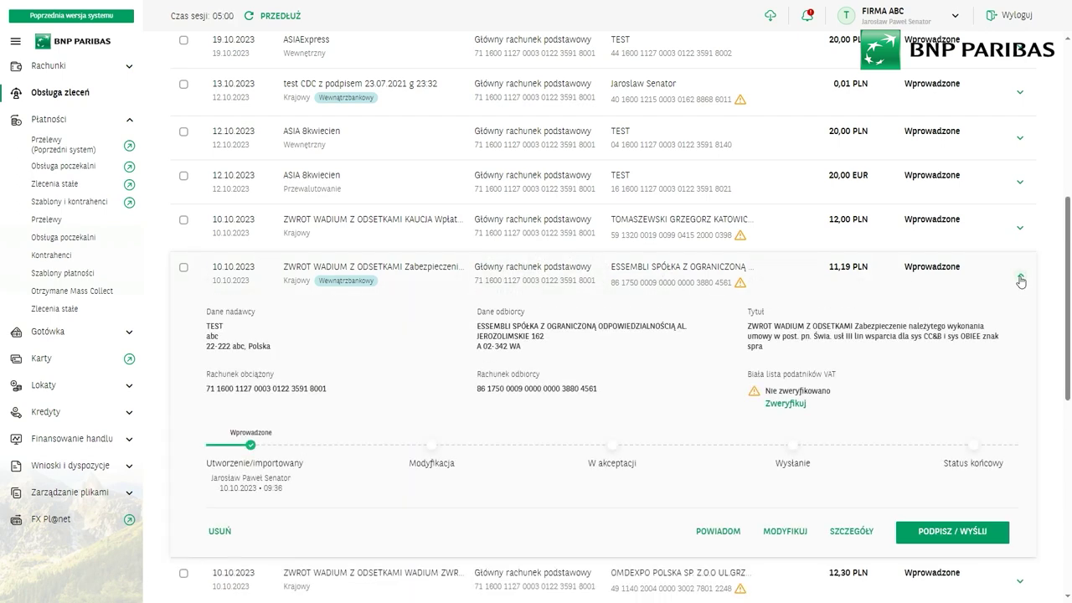
Open the ZWROT WADIUM transfer for editing and select the decimals of its 11,19 PLN amount
{"action": "left_click", "coordinate": [780, 533]}
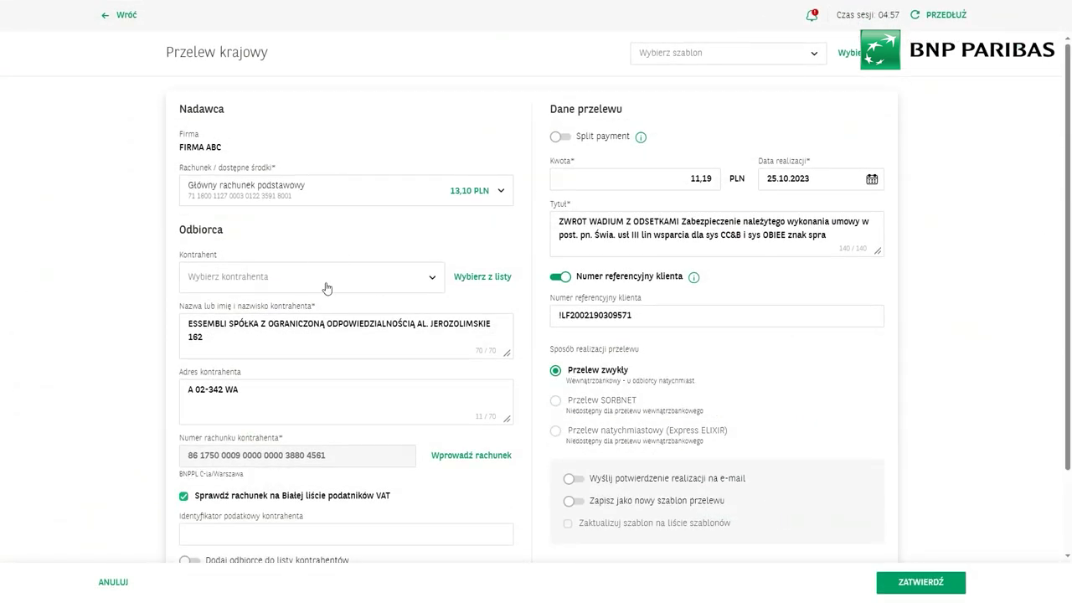
{"action": "double_click", "coordinate": [704, 178]}
Change the amount's decimals to 30 (11,30 PLN), confirm, and save without signing
{"action": "type", "text": "30"}
{"action": "left_click", "coordinate": [917, 581]}
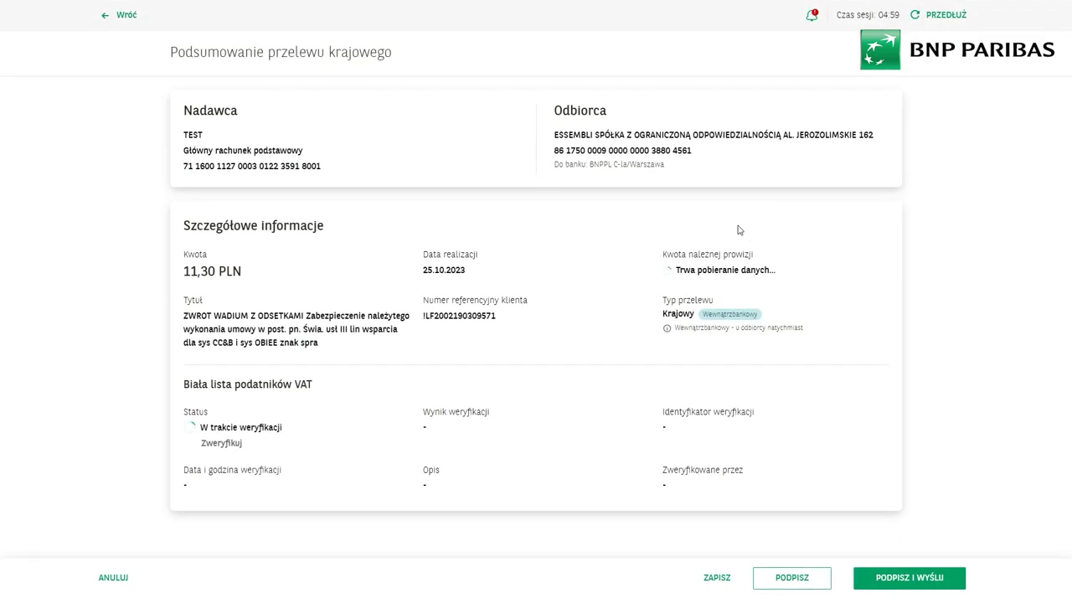
{"action": "left_click", "coordinate": [718, 578]}
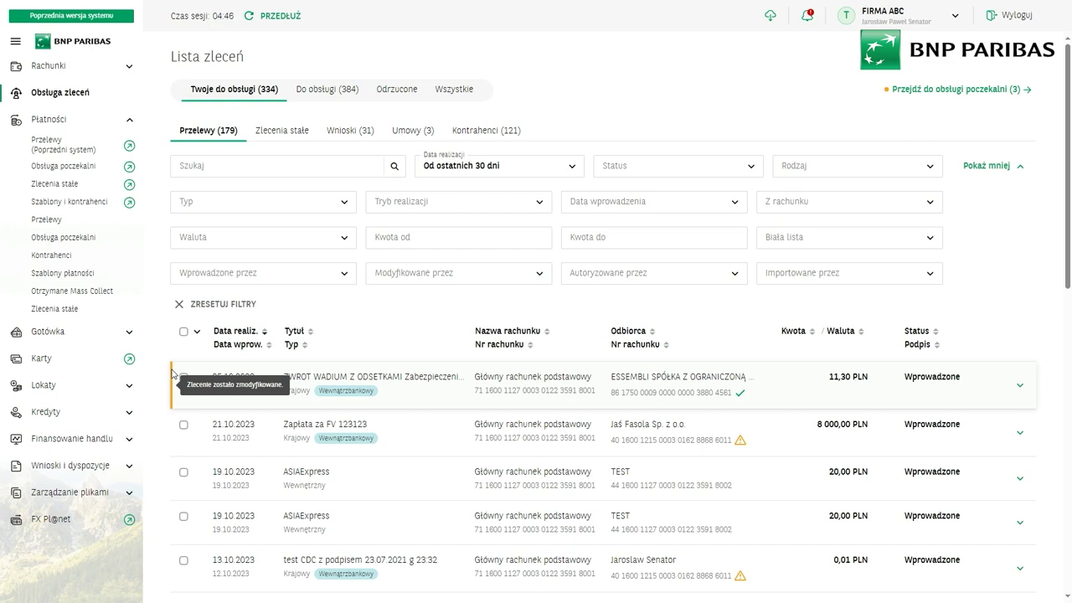
Expand the first ZWROT WADIUM row and open its Szczegóły zlecenia page
{"action": "left_click", "coordinate": [622, 387]}
{"action": "scroll", "coordinate": [356, 442], "scroll_direction": "down", "scroll_amount": 2}
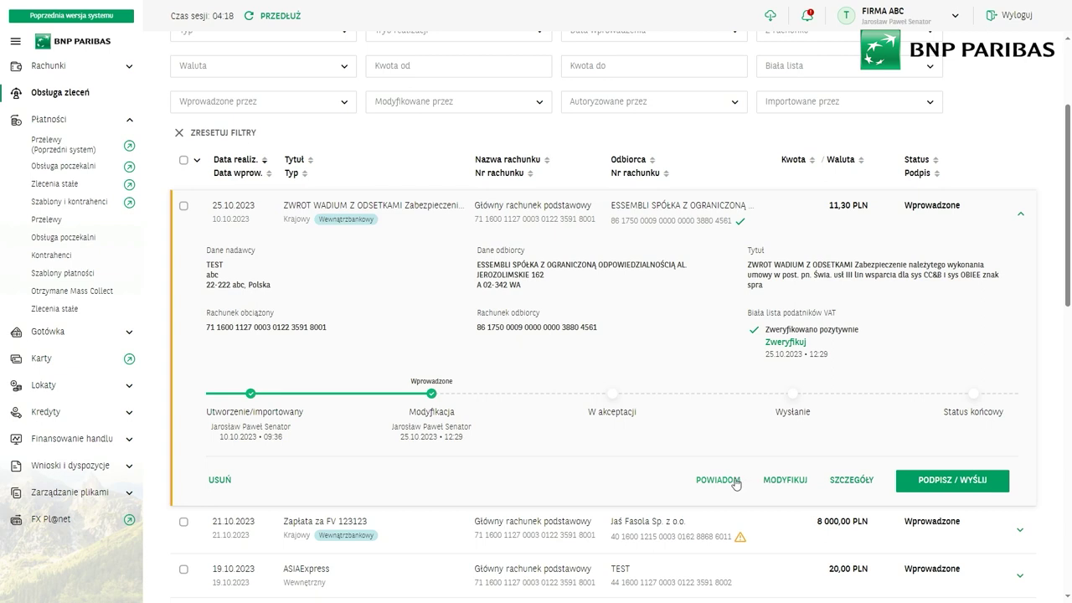
{"action": "left_click", "coordinate": [853, 482]}
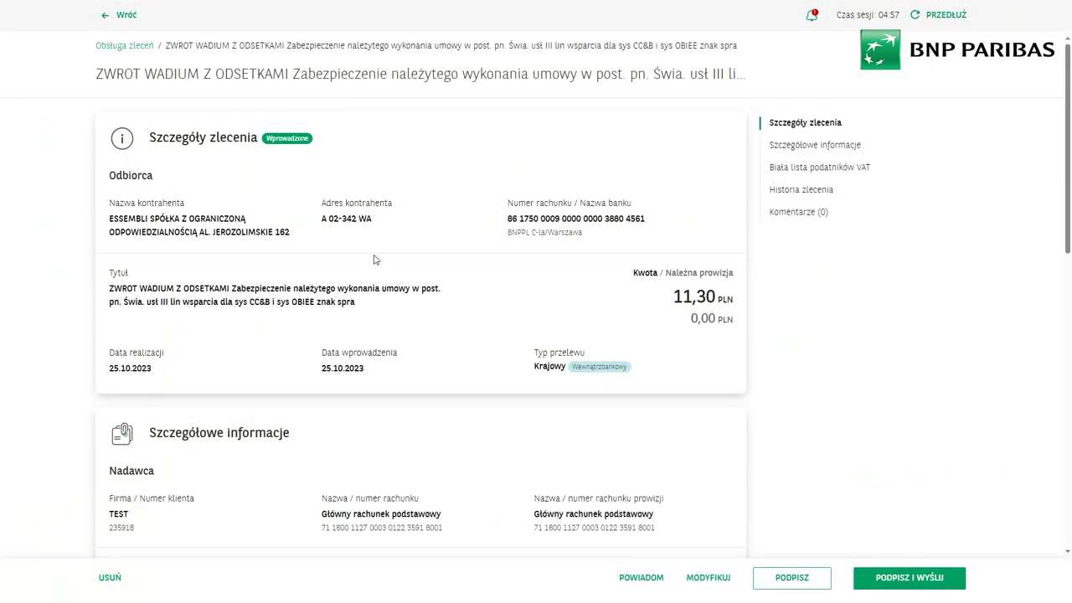
Post the comment 'mój komentarz' on the order and bring up the Powiadom explanation
{"action": "scroll", "coordinate": [374, 260], "scroll_direction": "down", "scroll_amount": 5}
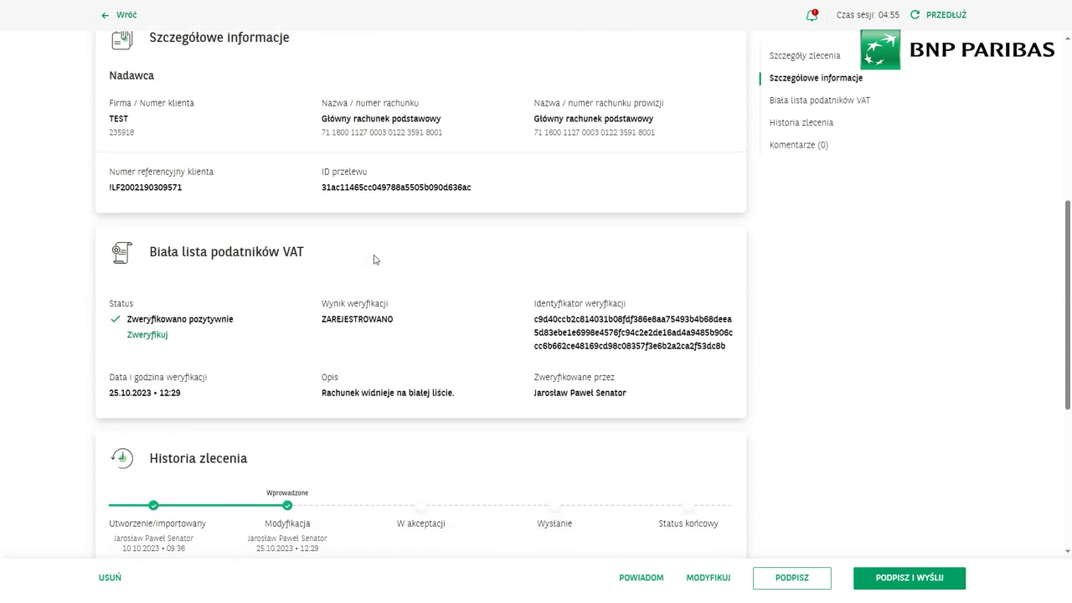
{"action": "scroll", "coordinate": [374, 260], "scroll_direction": "down", "scroll_amount": 3}
{"action": "scroll", "coordinate": [375, 260], "scroll_direction": "up", "scroll_amount": 2}
{"action": "scroll", "coordinate": [374, 259], "scroll_direction": "down", "scroll_amount": 2}
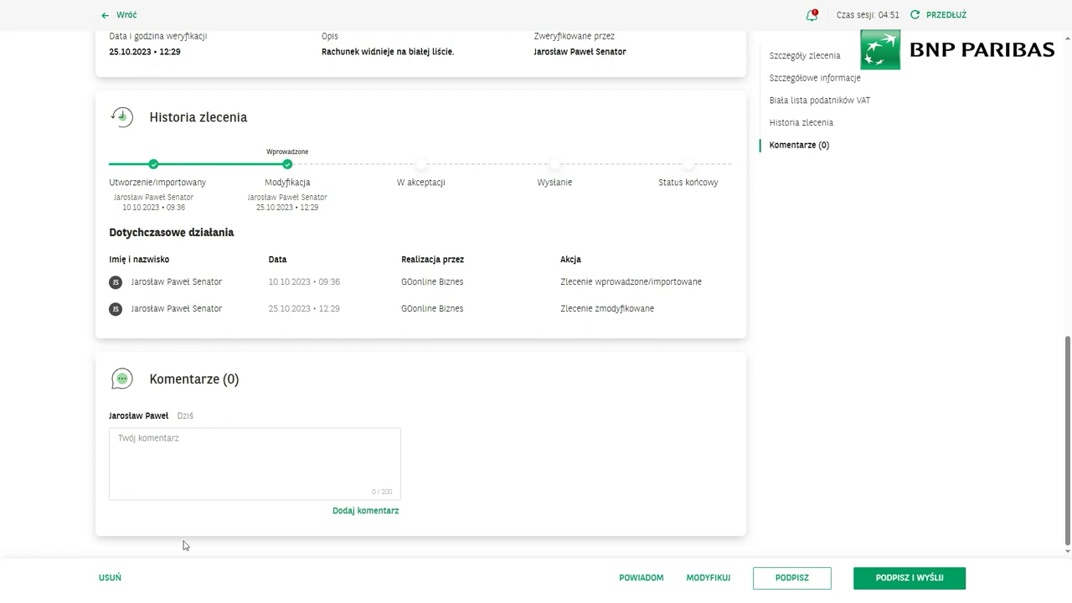
{"action": "left_click", "coordinate": [148, 446]}
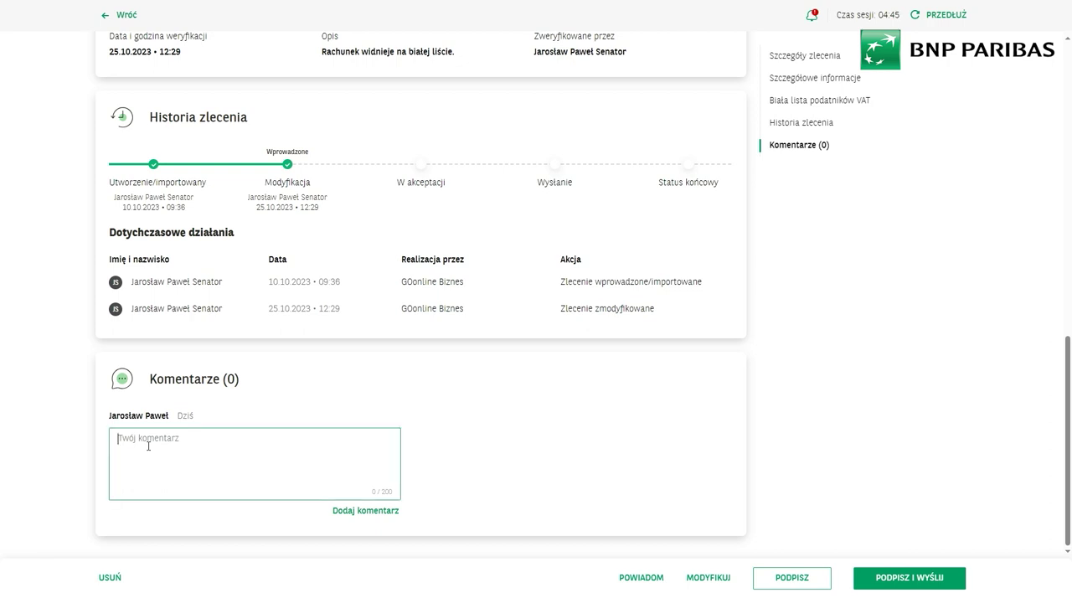
{"action": "type", "text": "mój komentarz"}
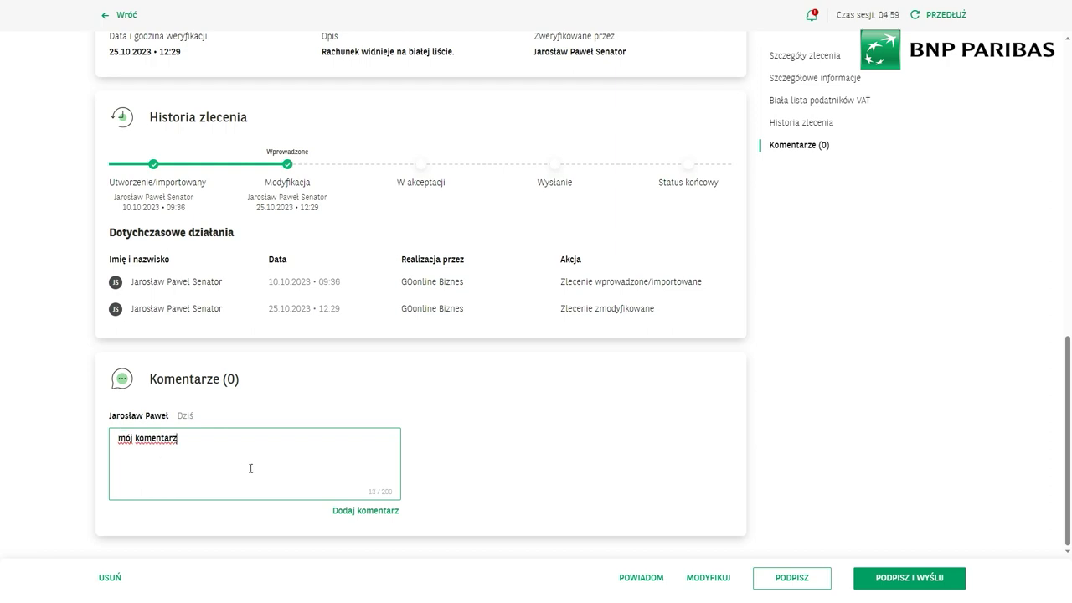
{"action": "left_click", "coordinate": [356, 511]}
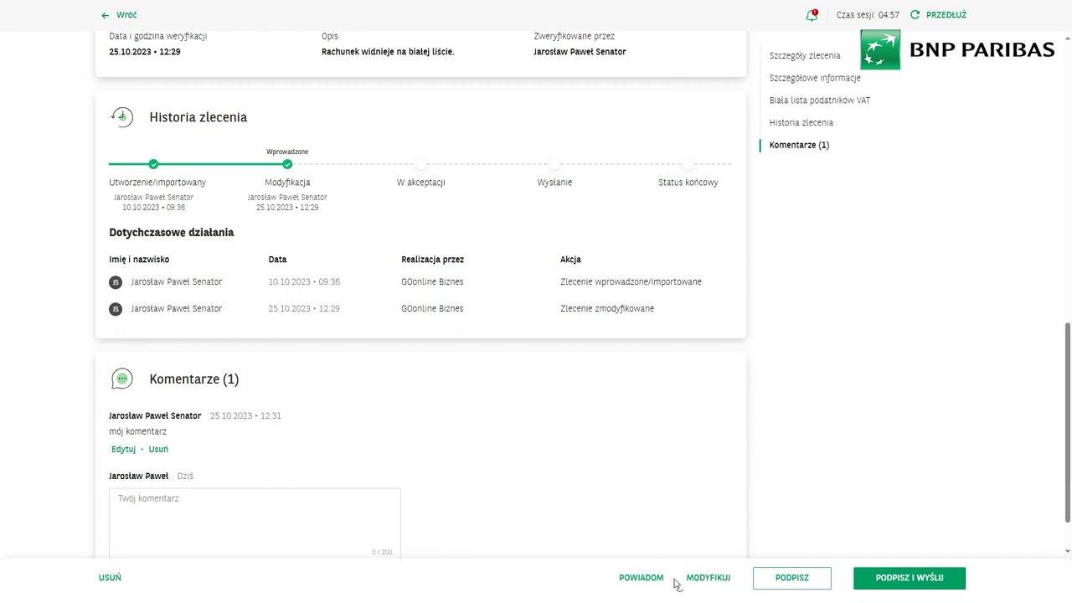
{"action": "left_click", "coordinate": [639, 578]}
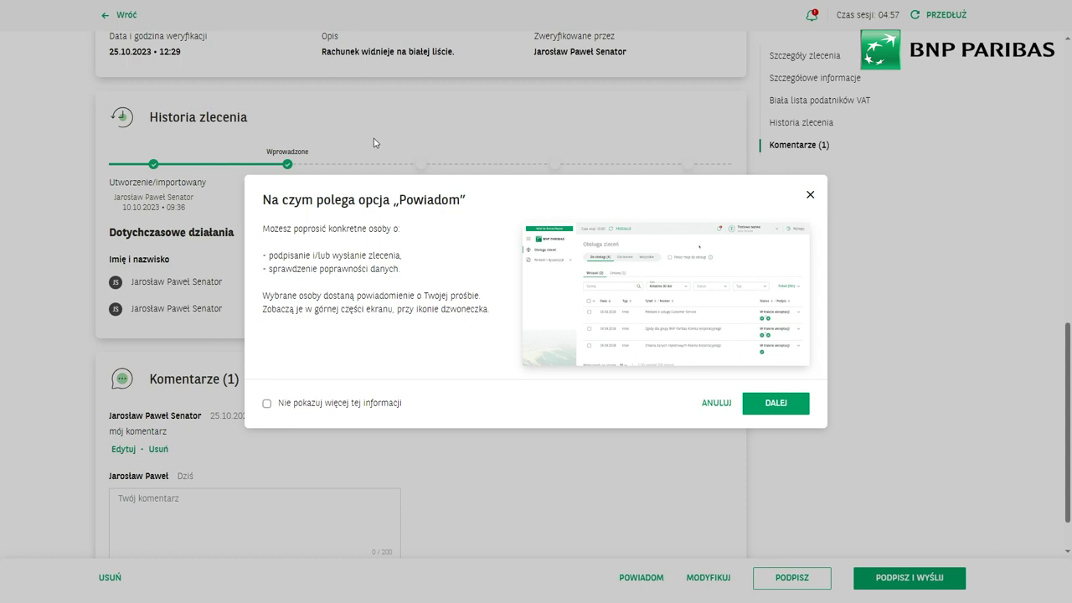
Send a 'Prośba o podpisanie i/lub wysłanie' request to three ticked recipients
{"action": "left_click", "coordinate": [762, 406]}
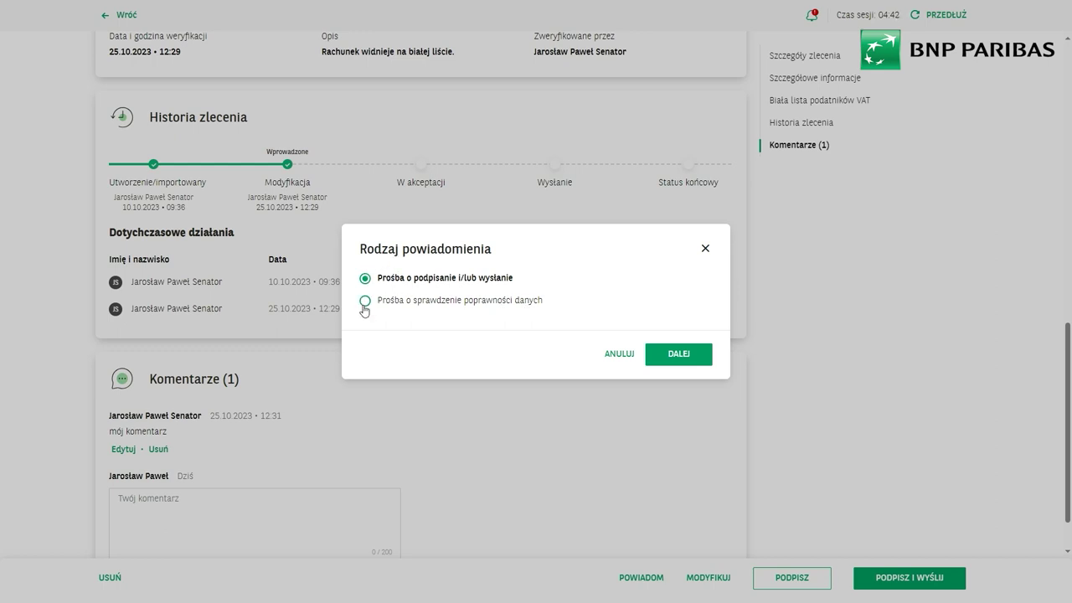
{"action": "left_click", "coordinate": [674, 358]}
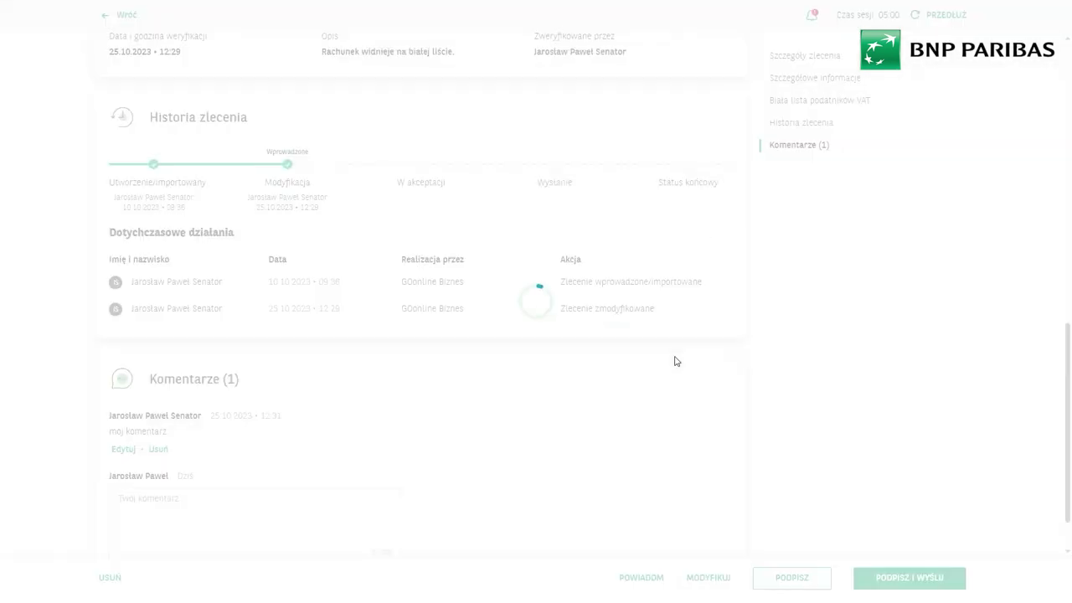
{"action": "left_click", "coordinate": [364, 276]}
{"action": "left_click", "coordinate": [363, 299]}
{"action": "left_click", "coordinate": [363, 321]}
{"action": "left_click", "coordinate": [677, 459]}
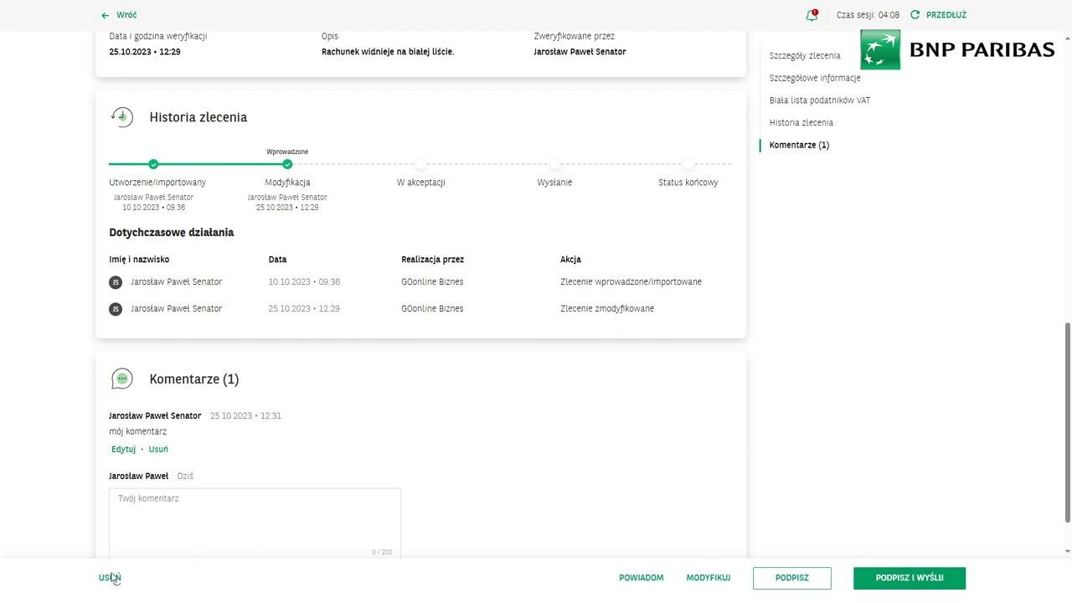
{"action": "left_click", "coordinate": [105, 17]}
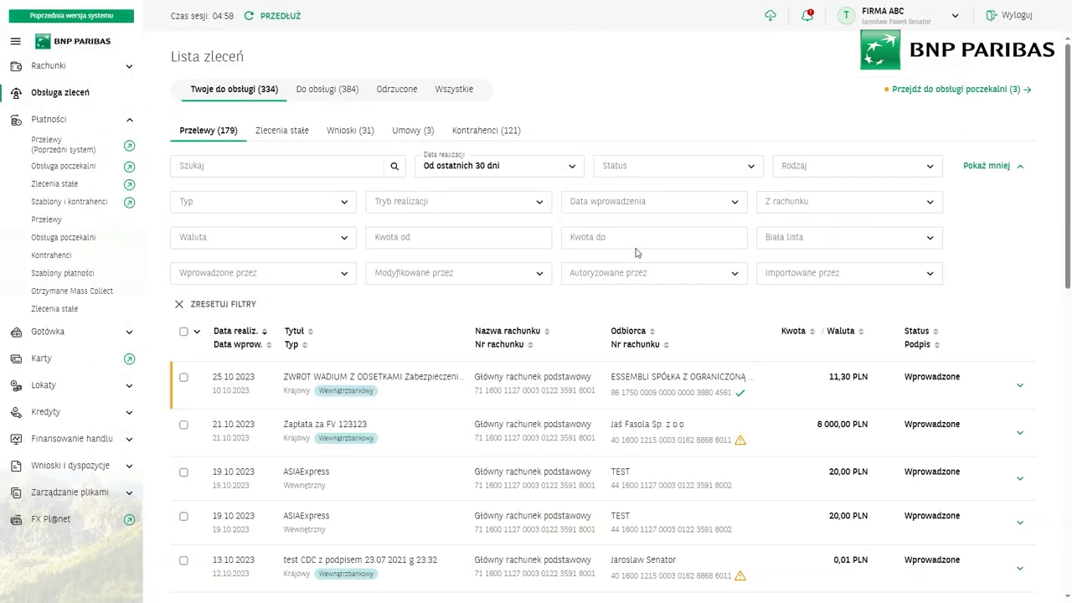
{"action": "left_click", "coordinate": [855, 202]}
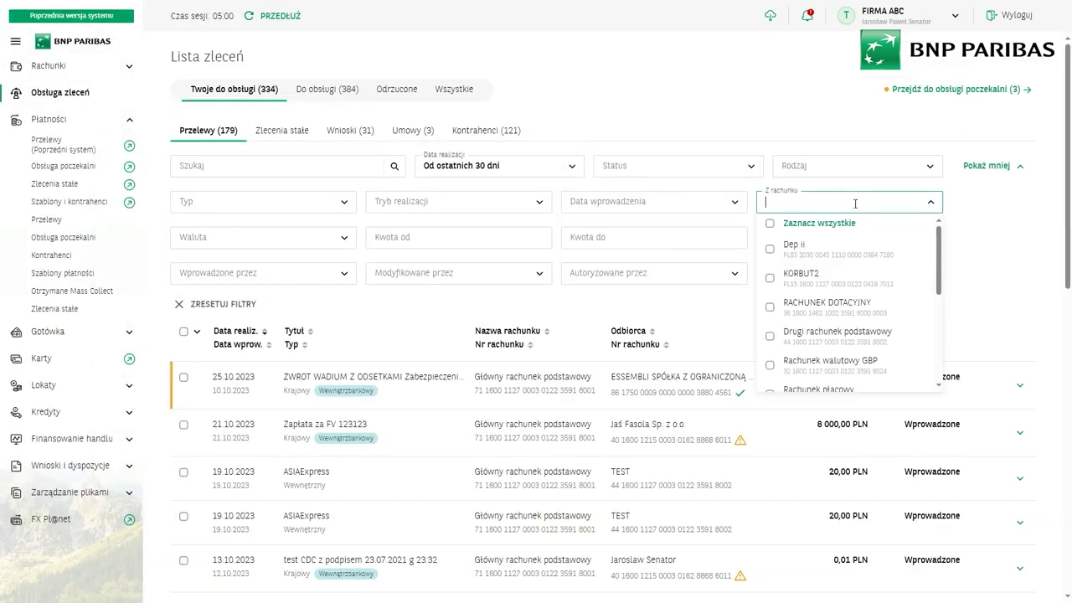
{"action": "left_click", "coordinate": [1002, 217]}
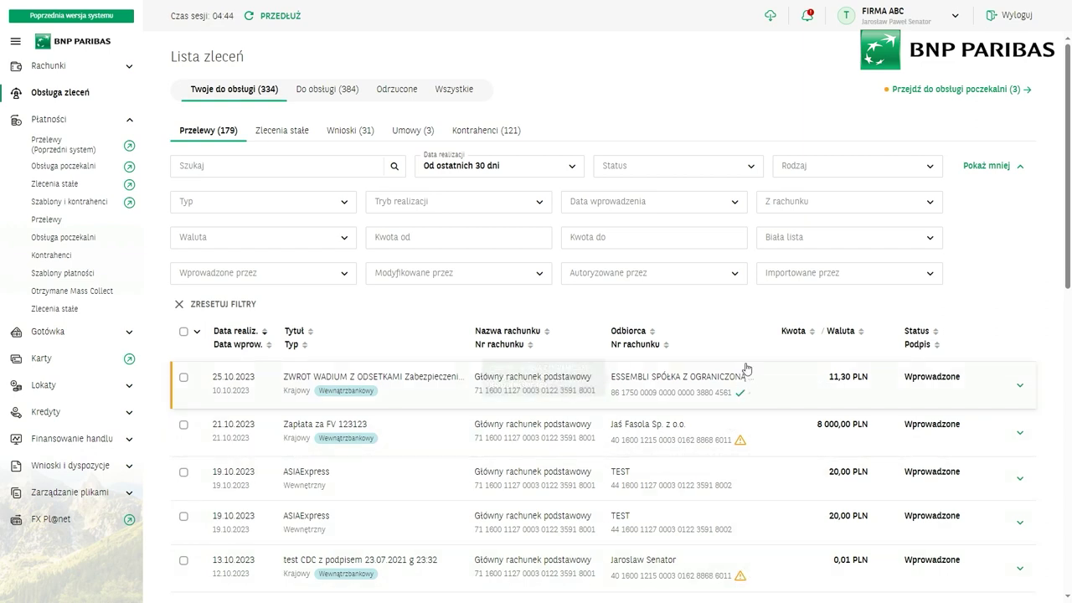
{"action": "left_click", "coordinate": [343, 275]}
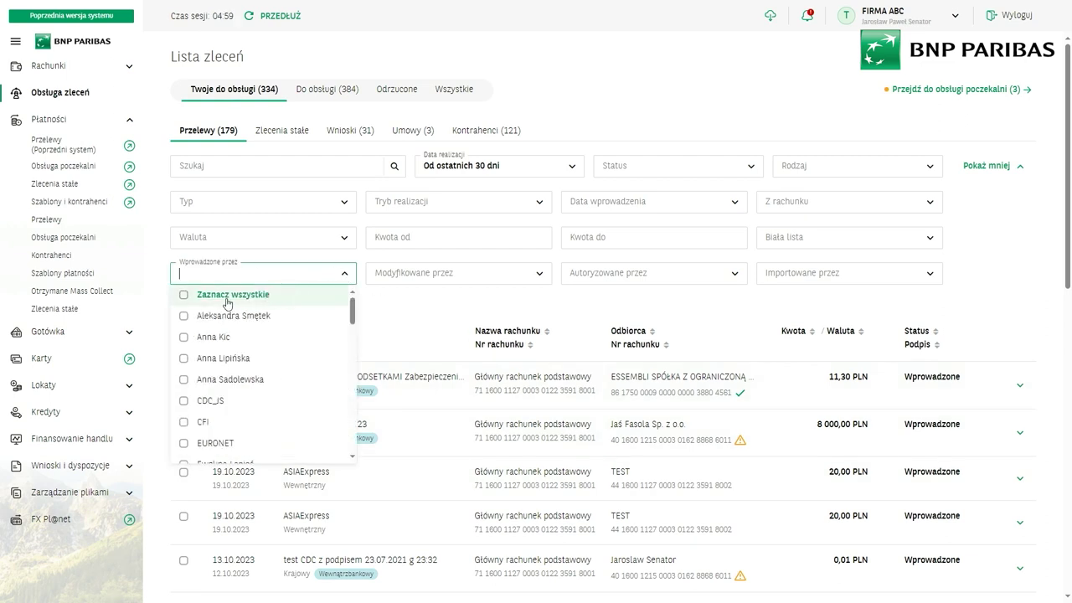
{"action": "left_click", "coordinate": [178, 366]}
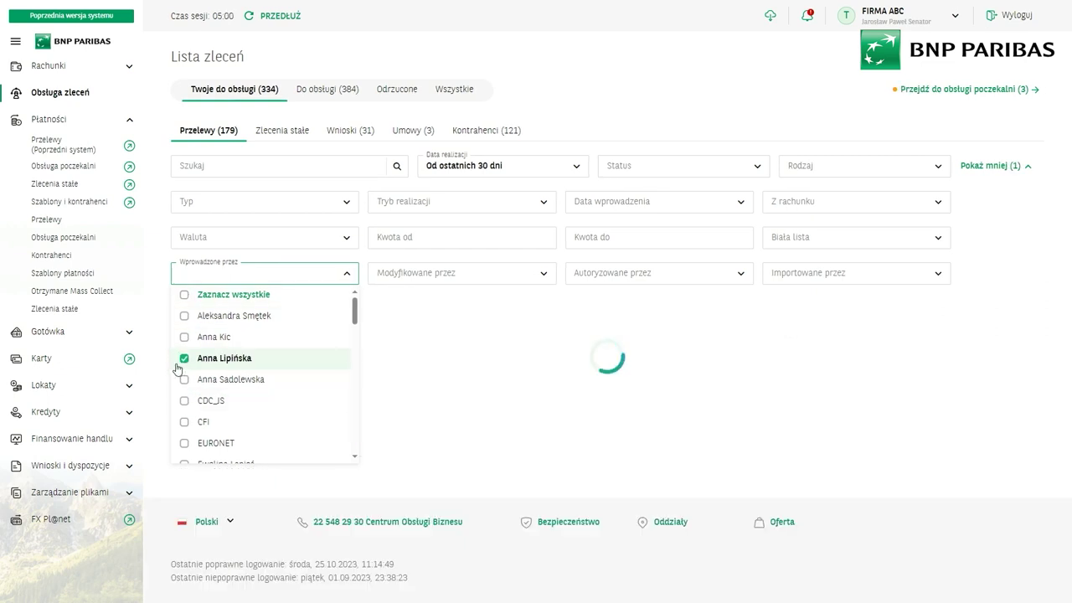
{"action": "left_click", "coordinate": [179, 362]}
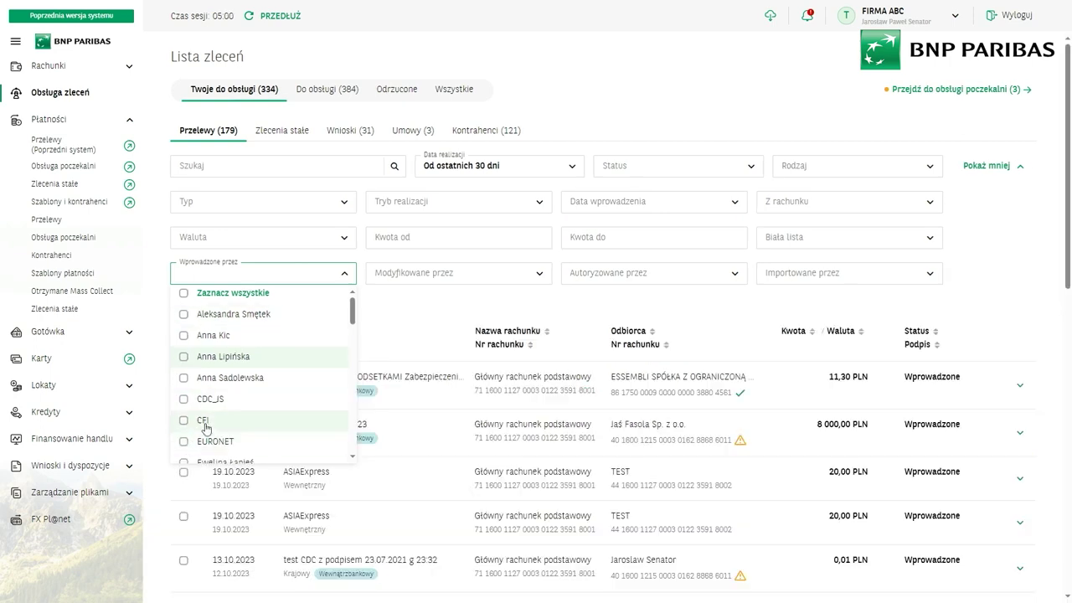
{"action": "scroll", "coordinate": [193, 402], "scroll_direction": "down", "scroll_amount": 2}
{"action": "left_click", "coordinate": [184, 320]}
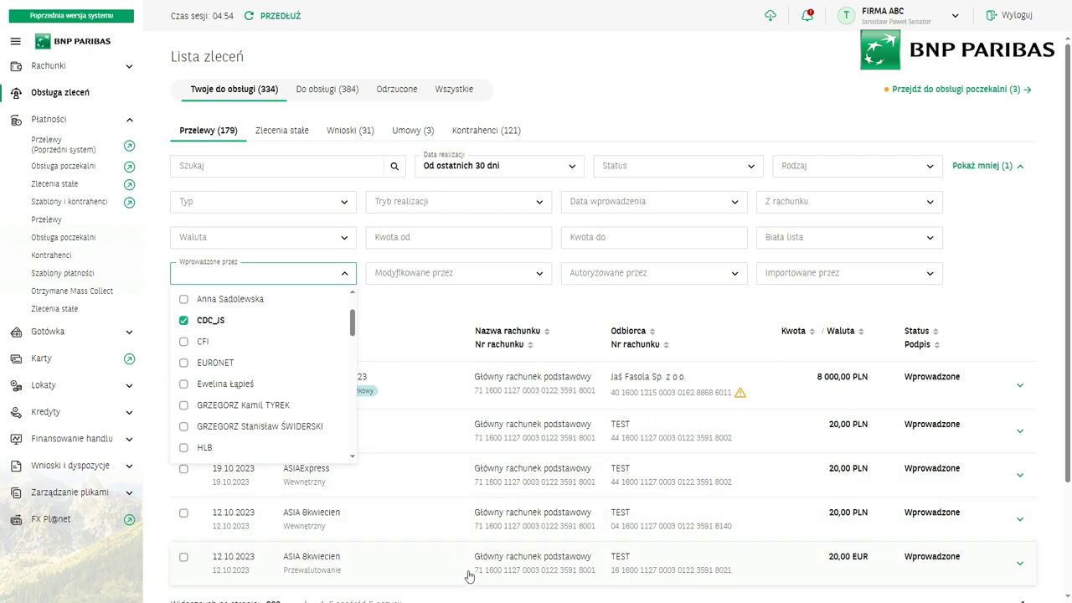
{"action": "left_click", "coordinate": [184, 322]}
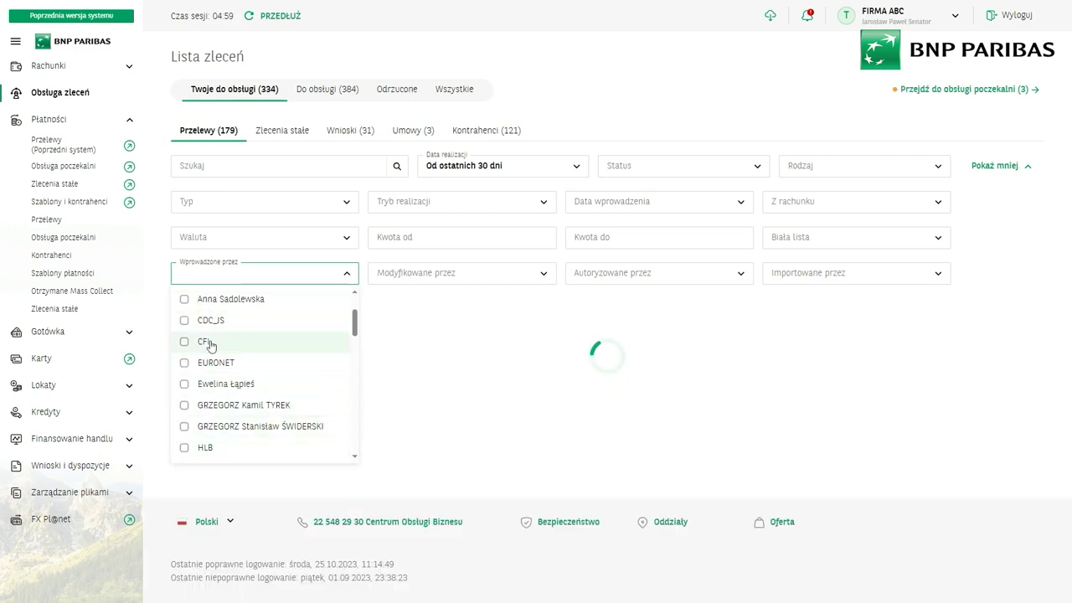
{"action": "left_click", "coordinate": [421, 337]}
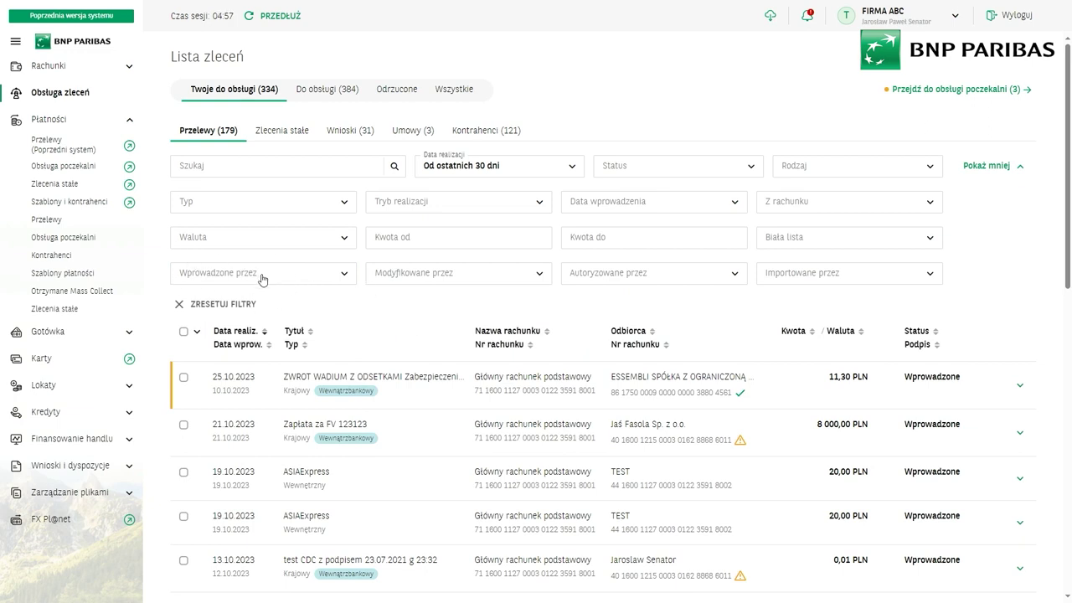
Try user filters in Modyfikowane przez and Autoryzowane przez, then clear them again
{"action": "left_click", "coordinate": [443, 276]}
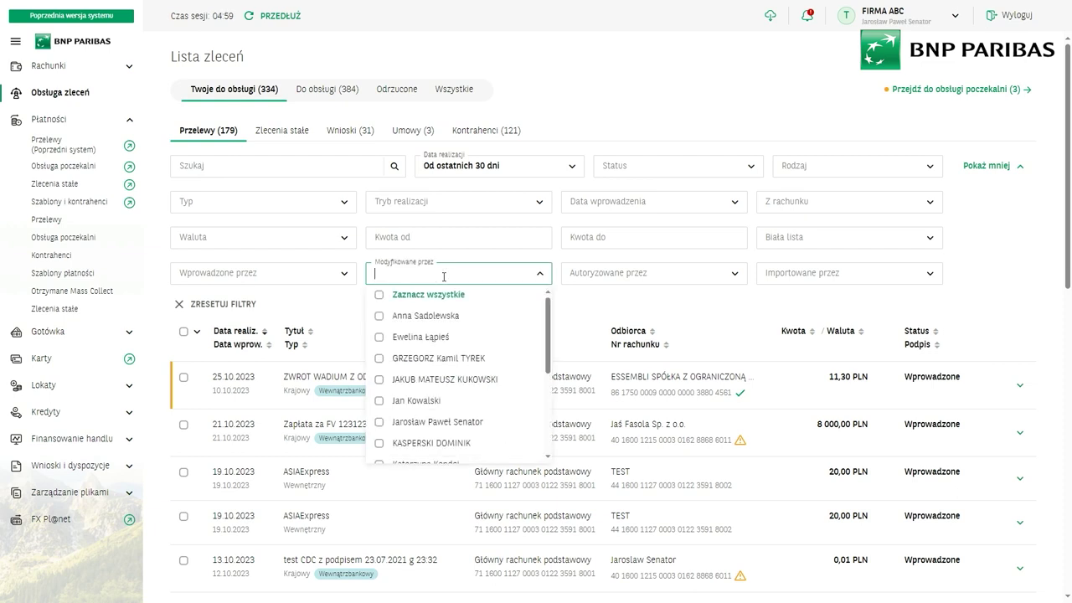
{"action": "left_click", "coordinate": [378, 318]}
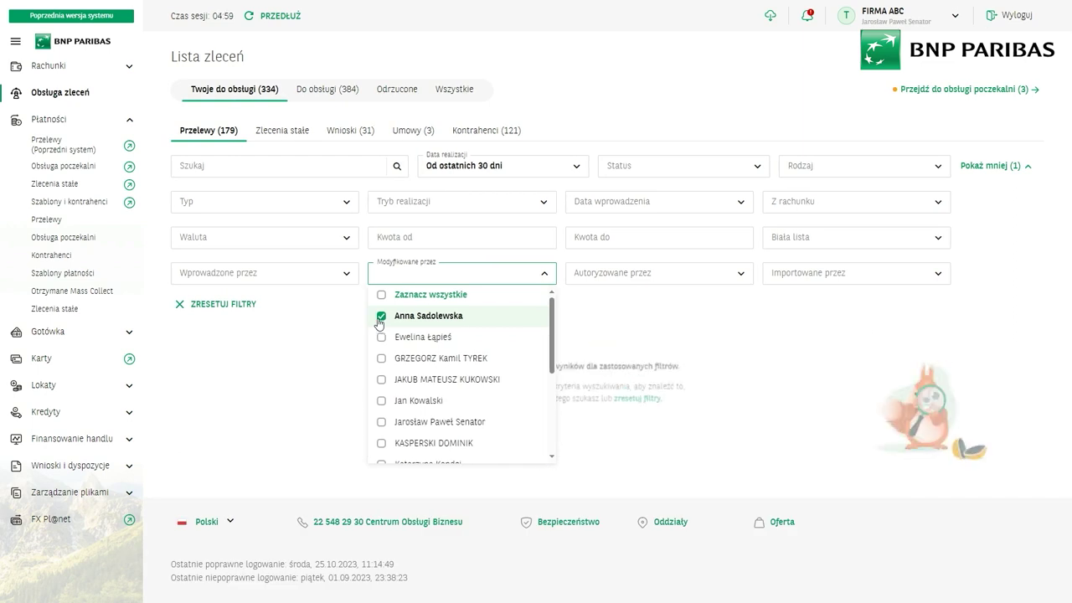
{"action": "left_click", "coordinate": [378, 318]}
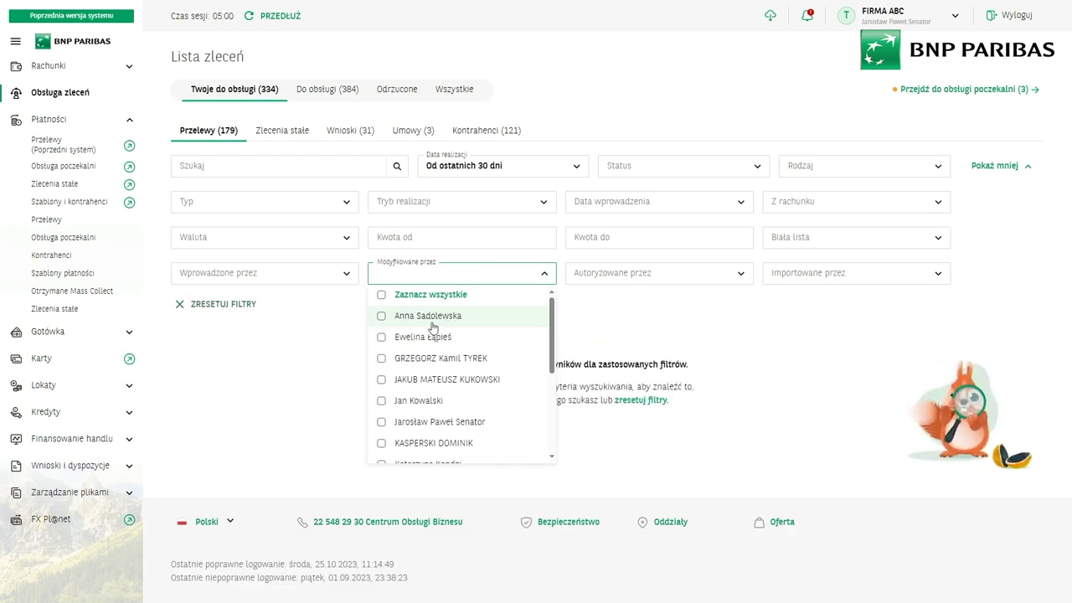
{"action": "left_click", "coordinate": [665, 274]}
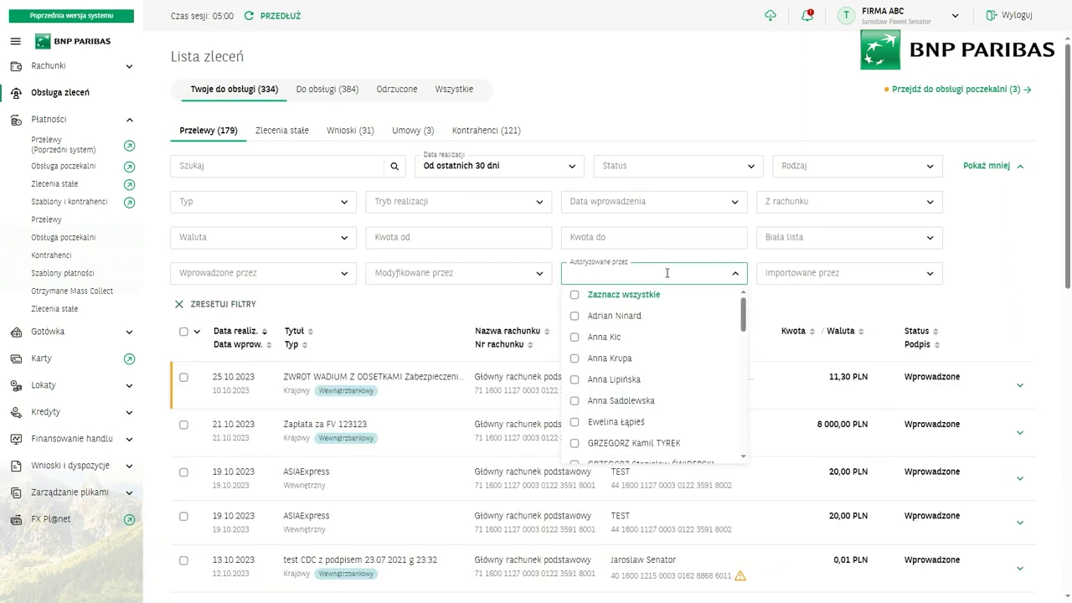
{"action": "left_click", "coordinate": [575, 336]}
{"action": "left_click", "coordinate": [575, 359]}
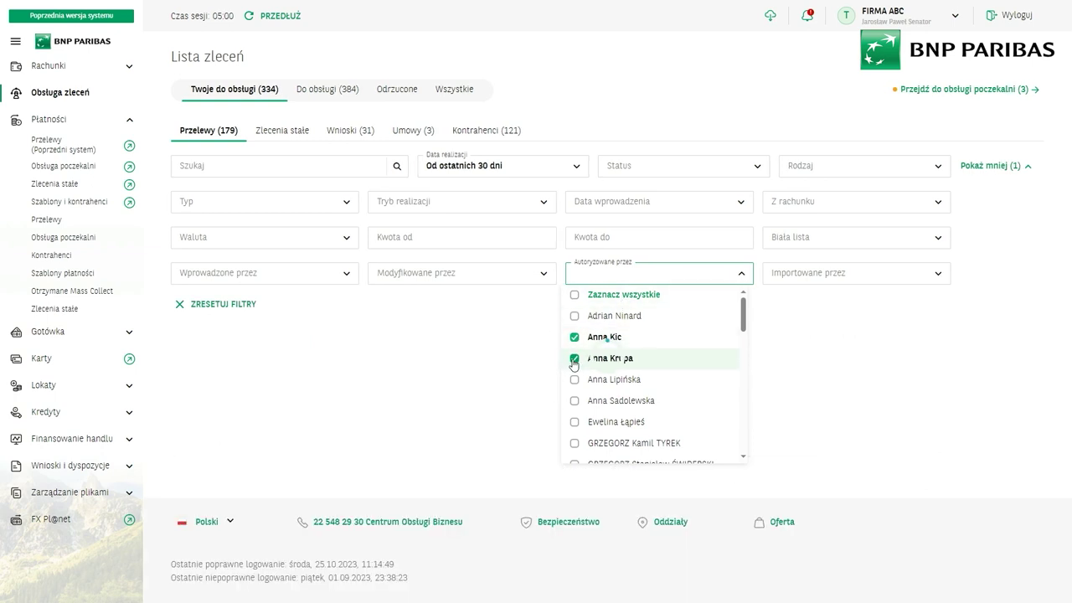
{"action": "left_click", "coordinate": [580, 337]}
{"action": "left_click", "coordinate": [578, 358]}
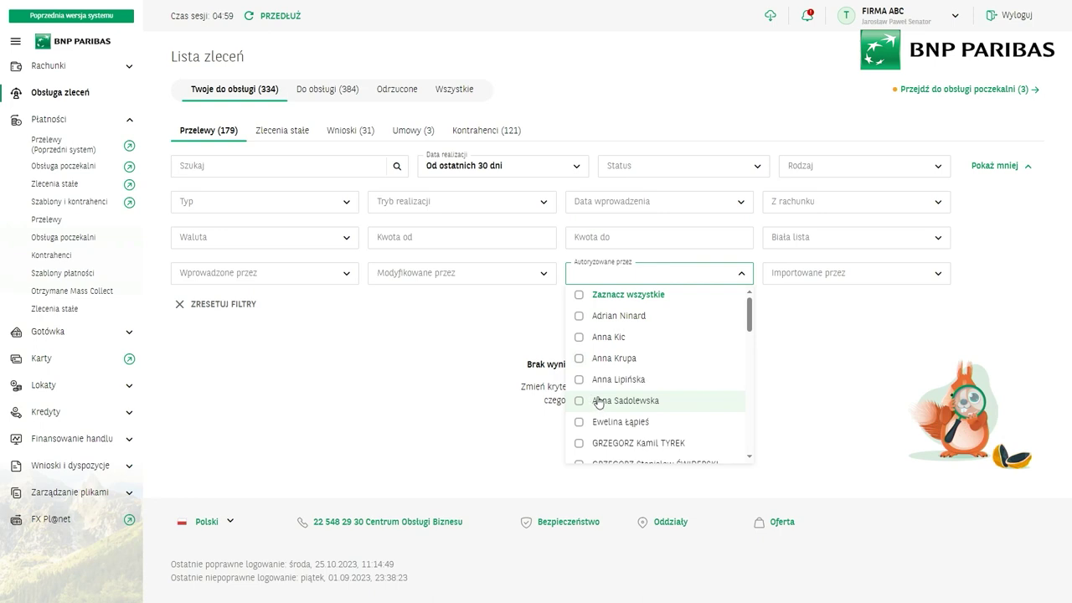
{"action": "scroll", "coordinate": [599, 402], "scroll_direction": "down", "scroll_amount": 2}
{"action": "left_click", "coordinate": [578, 378]}
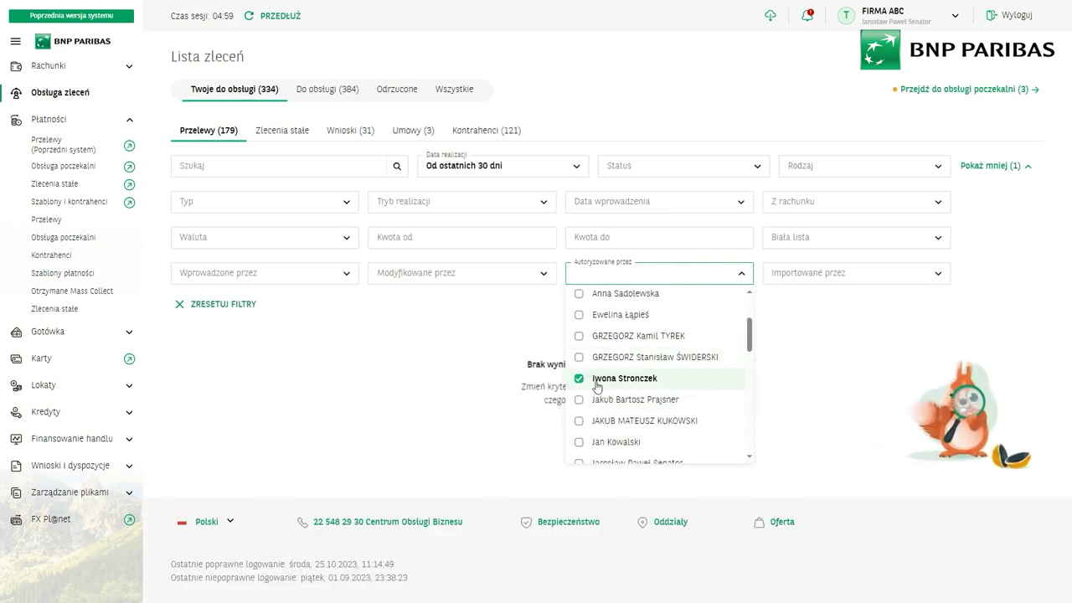
{"action": "left_click", "coordinate": [586, 379]}
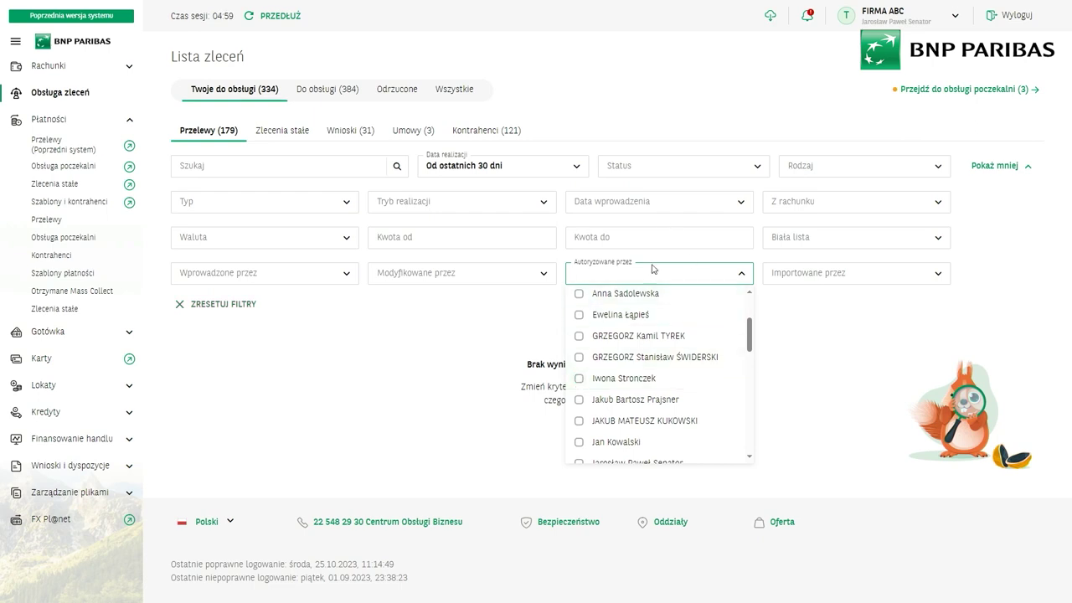
Filter the list to orders imported by CDC_JS in Importowane przez
{"action": "left_click", "coordinate": [828, 273]}
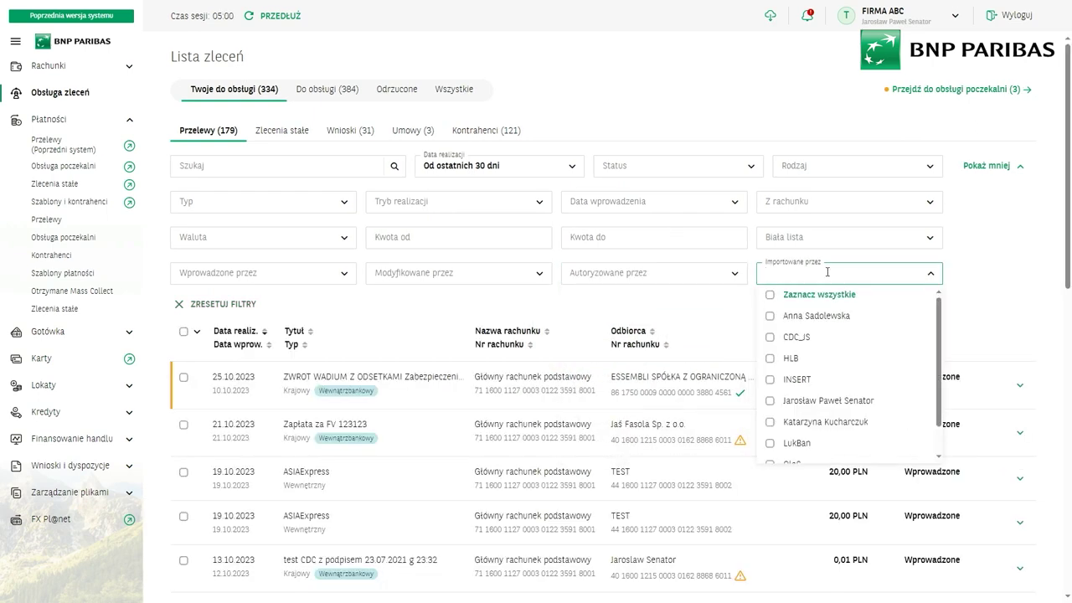
{"action": "left_click", "coordinate": [770, 339]}
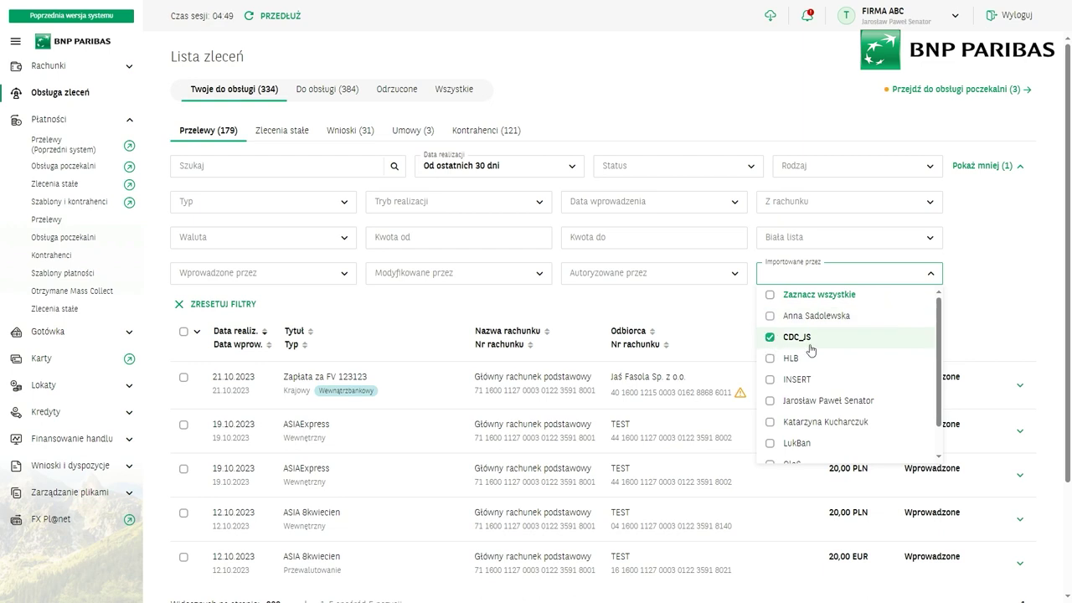
{"action": "left_click", "coordinate": [676, 299]}
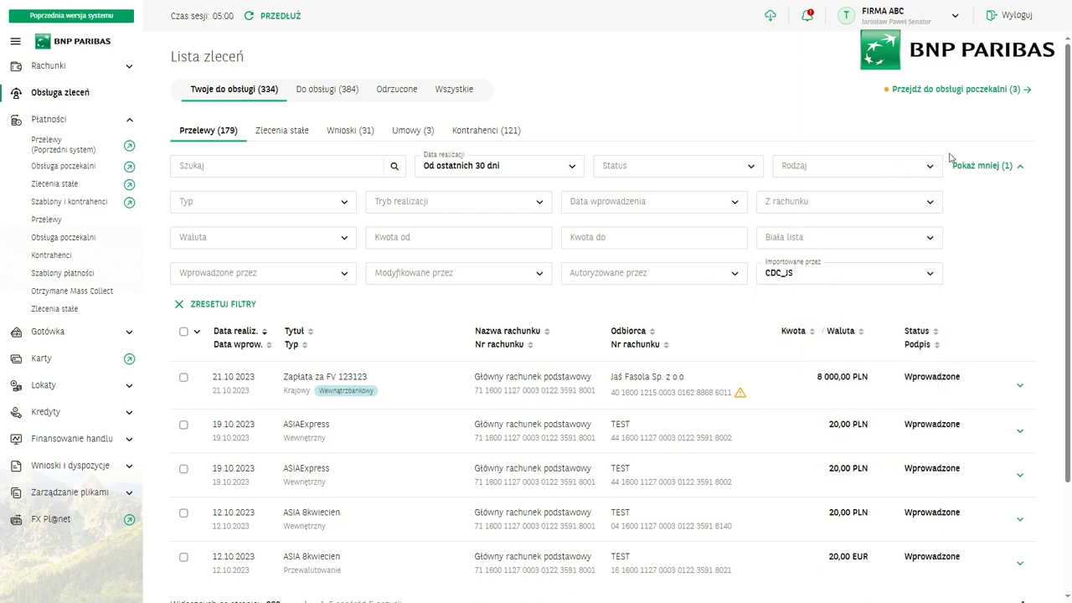
Collapse the filters with Pokaż mniej, search for 'test', then clear the search box
{"action": "left_click", "coordinate": [1013, 171]}
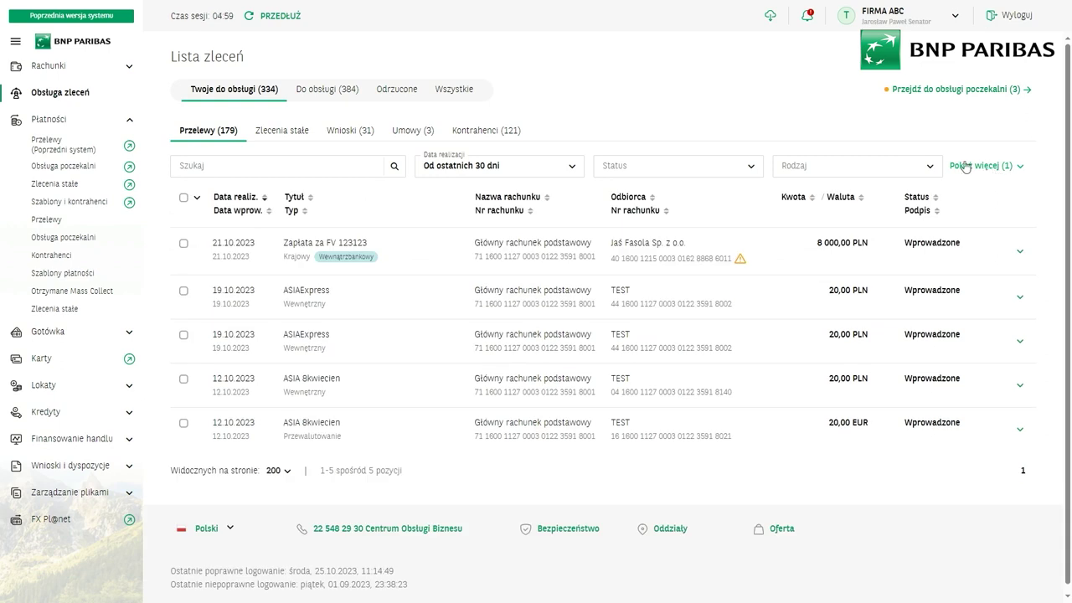
{"action": "left_click", "coordinate": [233, 166]}
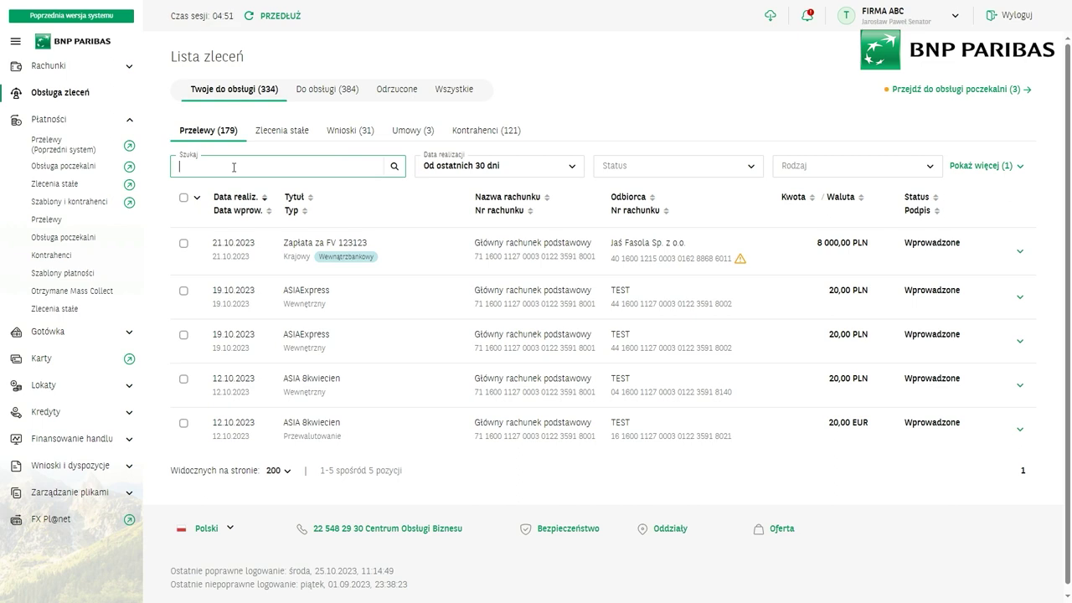
{"action": "type", "text": "test"}
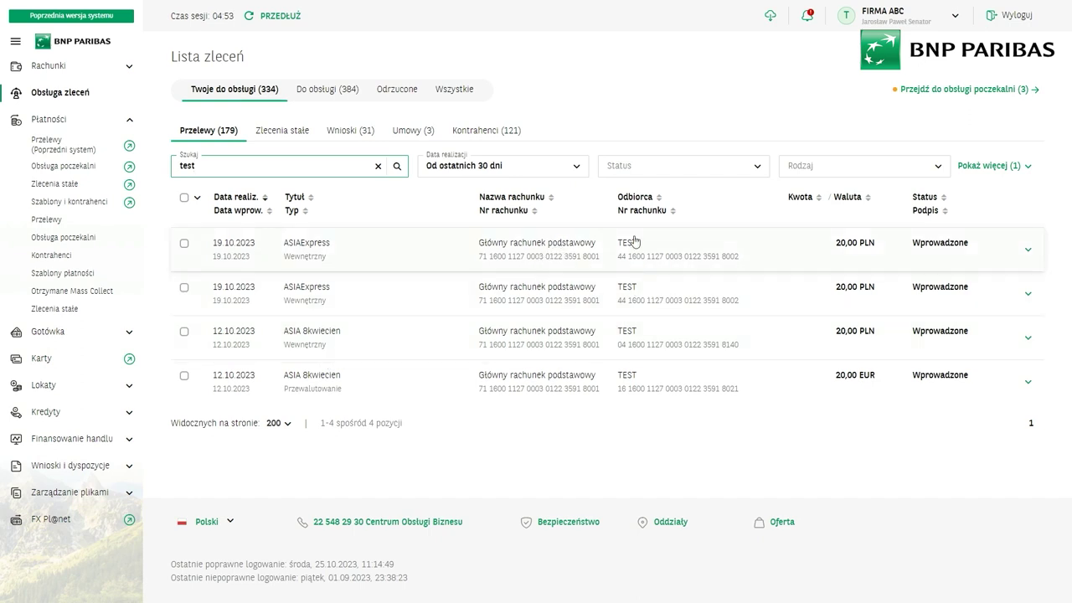
{"action": "double_click", "coordinate": [174, 171]}
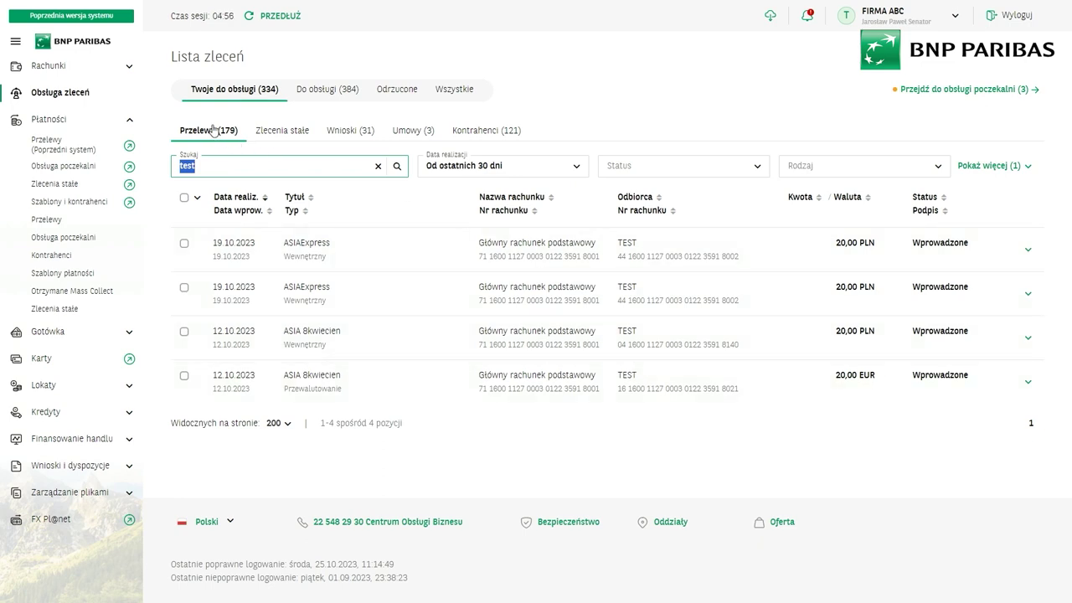
{"action": "left_click", "coordinate": [378, 167]}
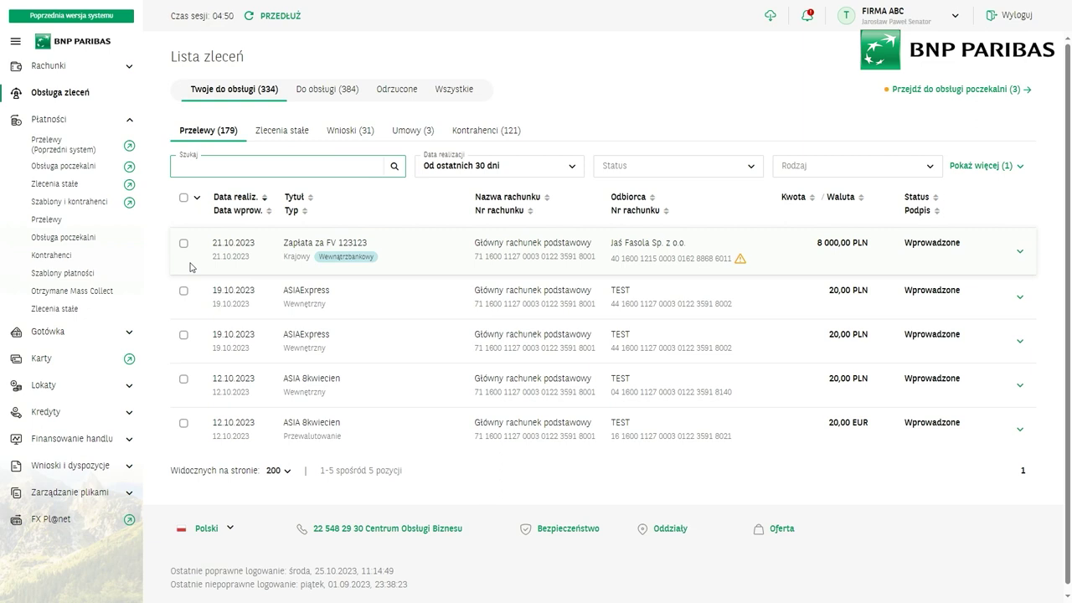
Tick the Zapłata za FV 123123 transfer and both ASIAExpress transfers, totalling 8 040,00 PLN
{"action": "left_click", "coordinate": [55, 98]}
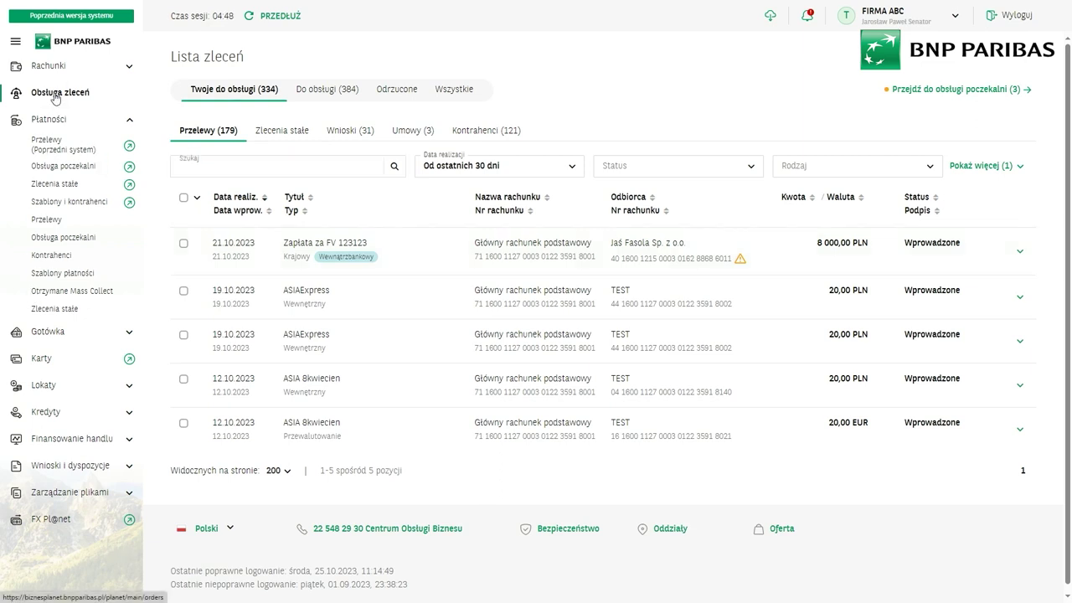
{"action": "left_click", "coordinate": [183, 244]}
{"action": "left_click", "coordinate": [183, 291]}
{"action": "left_click", "coordinate": [185, 335]}
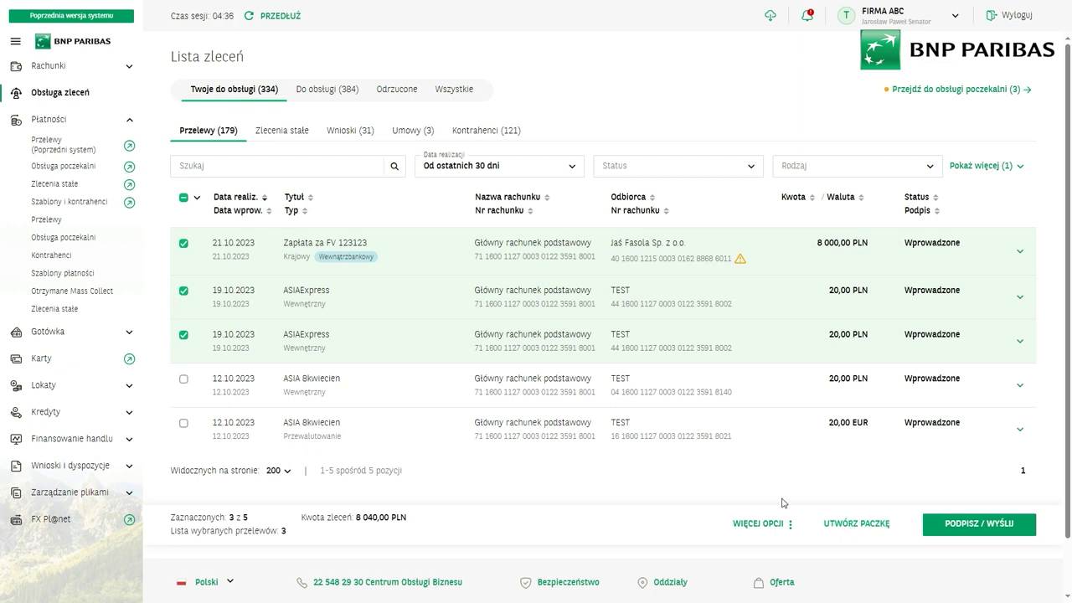
Create a package from the single eligible 8 000,00 PLN transfer and name it 'nazwa'
{"action": "left_click", "coordinate": [856, 530]}
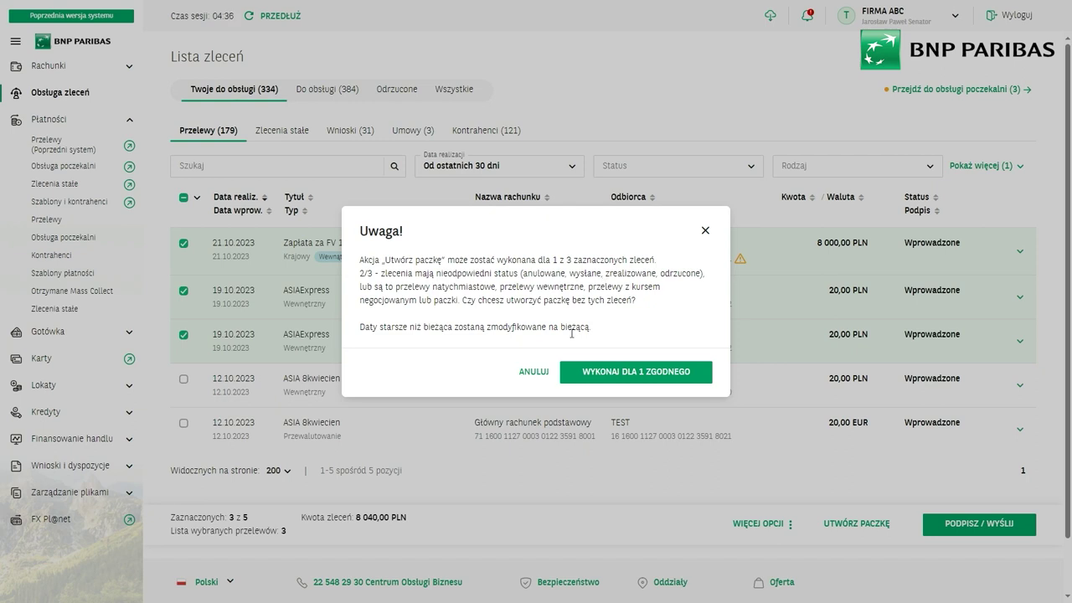
{"action": "left_click", "coordinate": [625, 372]}
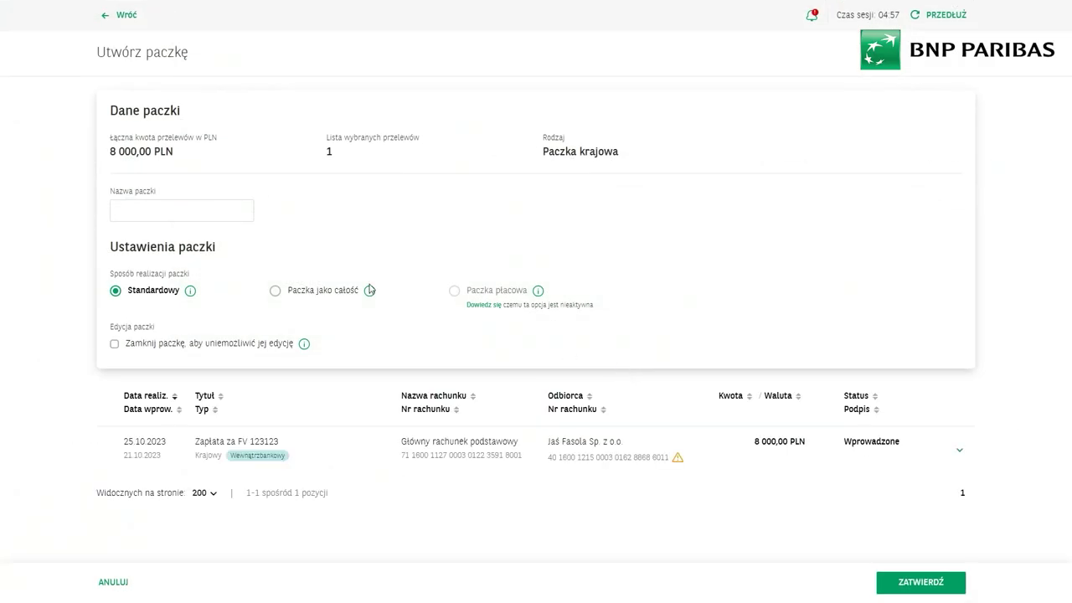
{"action": "left_click", "coordinate": [194, 213]}
{"action": "type", "text": "nazwa"}
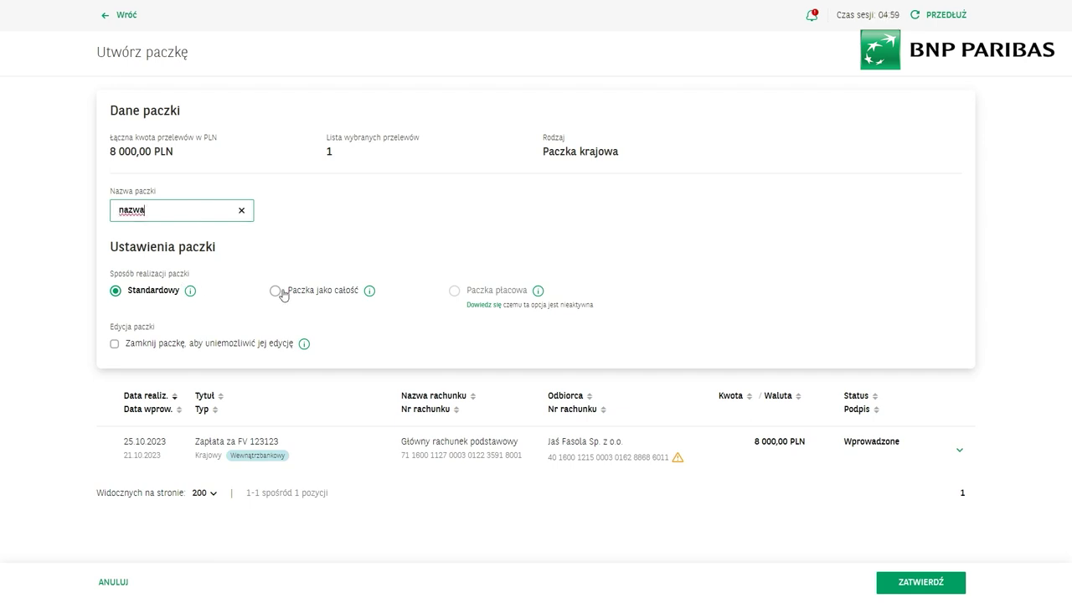
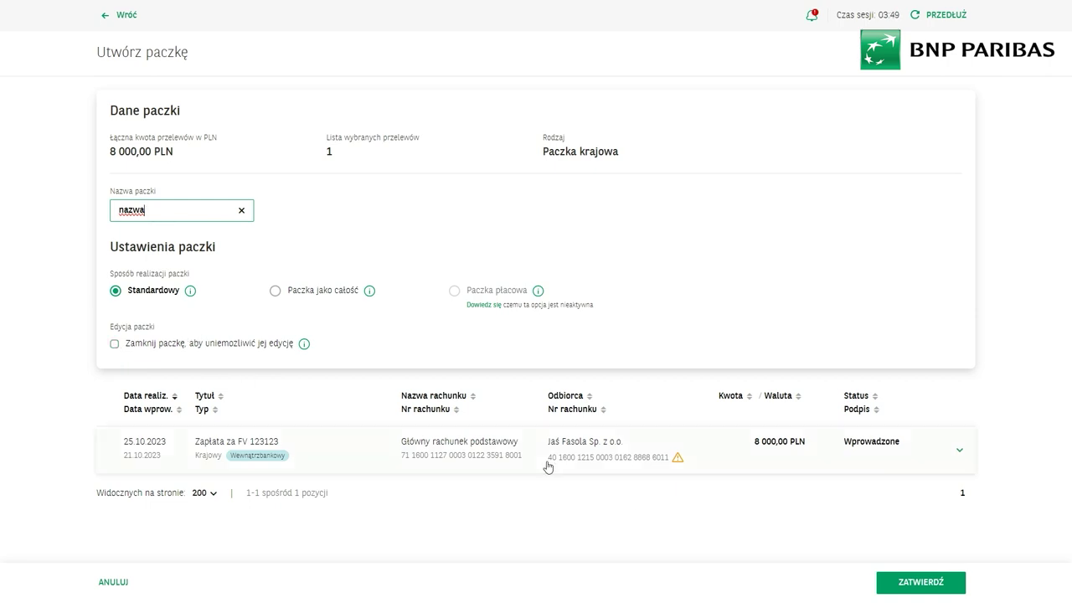
Lock the 'nazwa' package against editing and confirm its creation
{"action": "left_click", "coordinate": [115, 343]}
{"action": "left_click", "coordinate": [958, 582]}
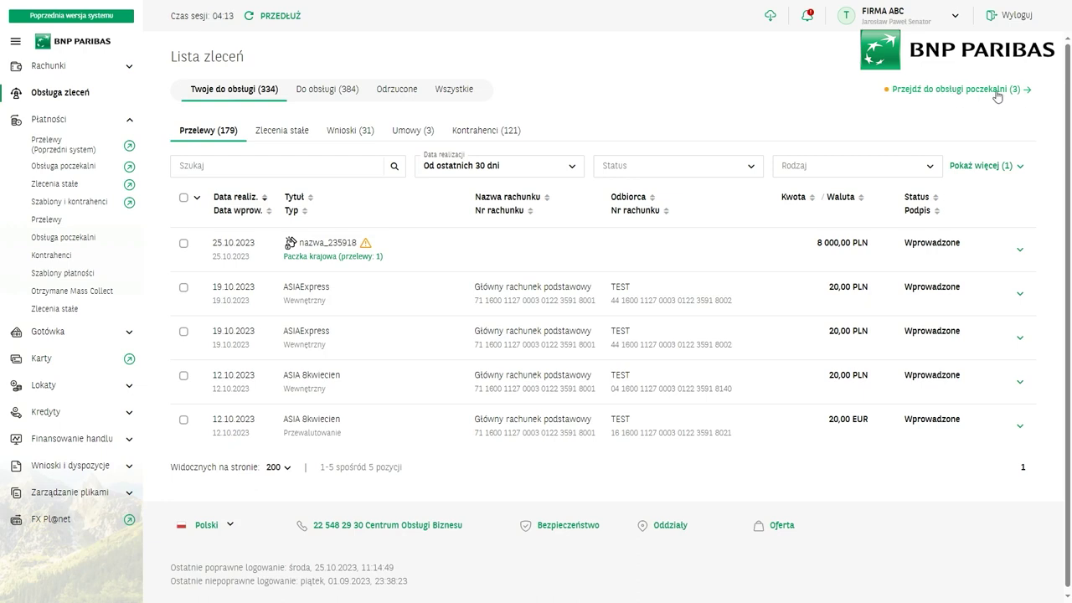
In the waiting room, select the 2,00 PLN zasilenie nr 3 transfer and set it to execute first
{"action": "left_click", "coordinate": [965, 96]}
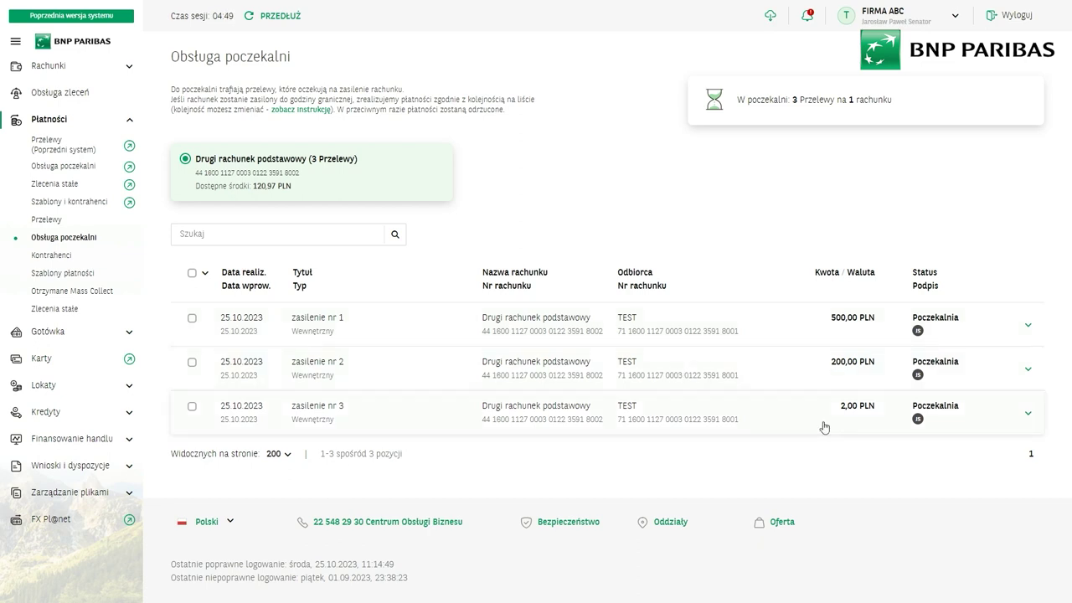
{"action": "left_click", "coordinate": [191, 406]}
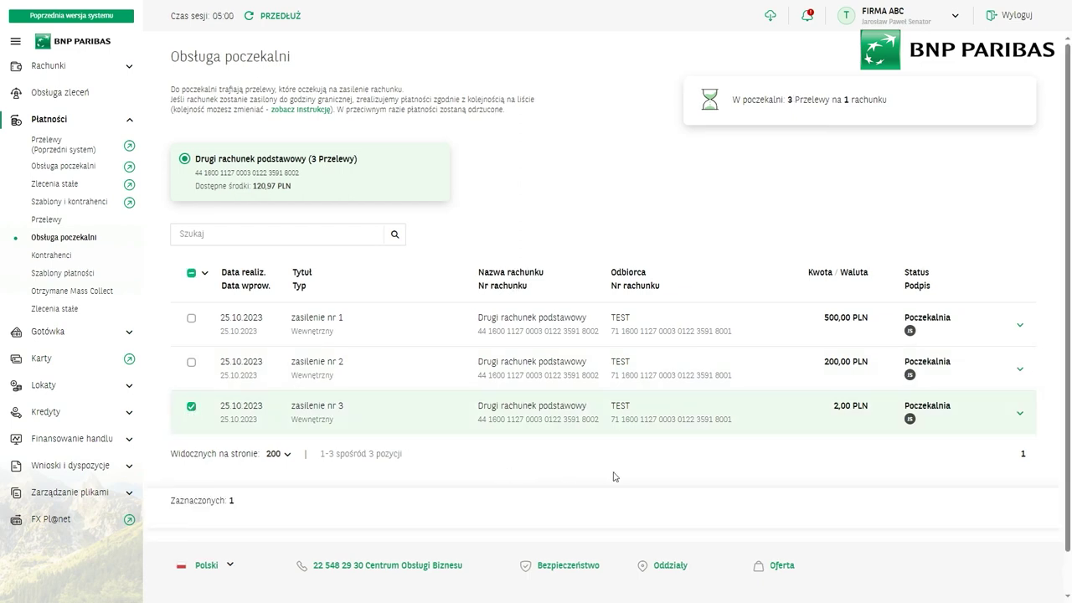
{"action": "left_click", "coordinate": [849, 510]}
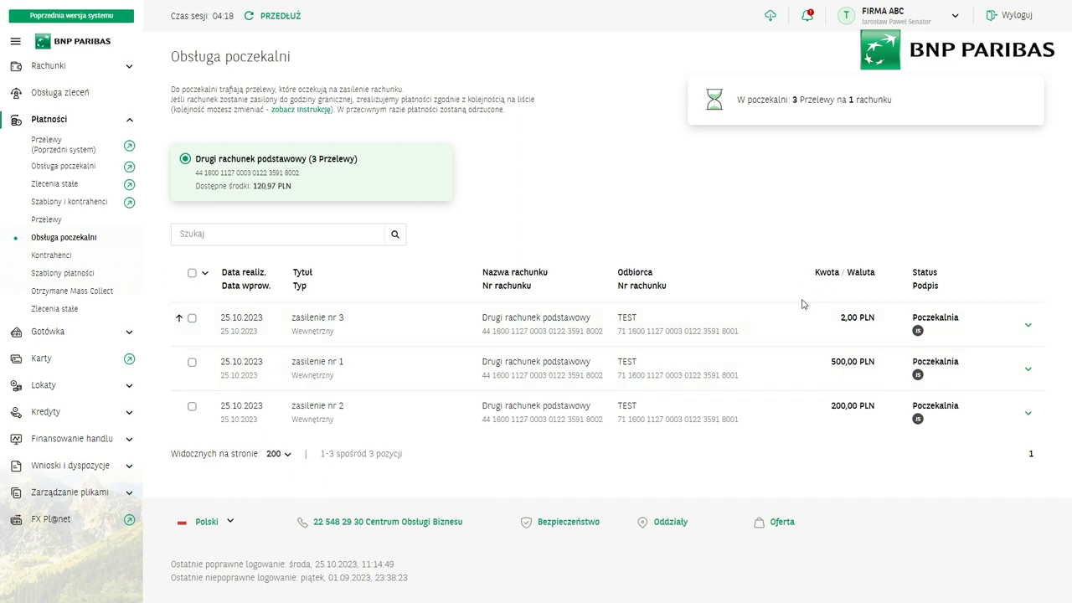
Expand zasilenie nr 3's details to check it, leaving the other transfers unselected
{"action": "left_click", "coordinate": [191, 364]}
{"action": "left_click", "coordinate": [191, 407]}
{"action": "left_click", "coordinate": [191, 363]}
{"action": "left_click", "coordinate": [191, 406]}
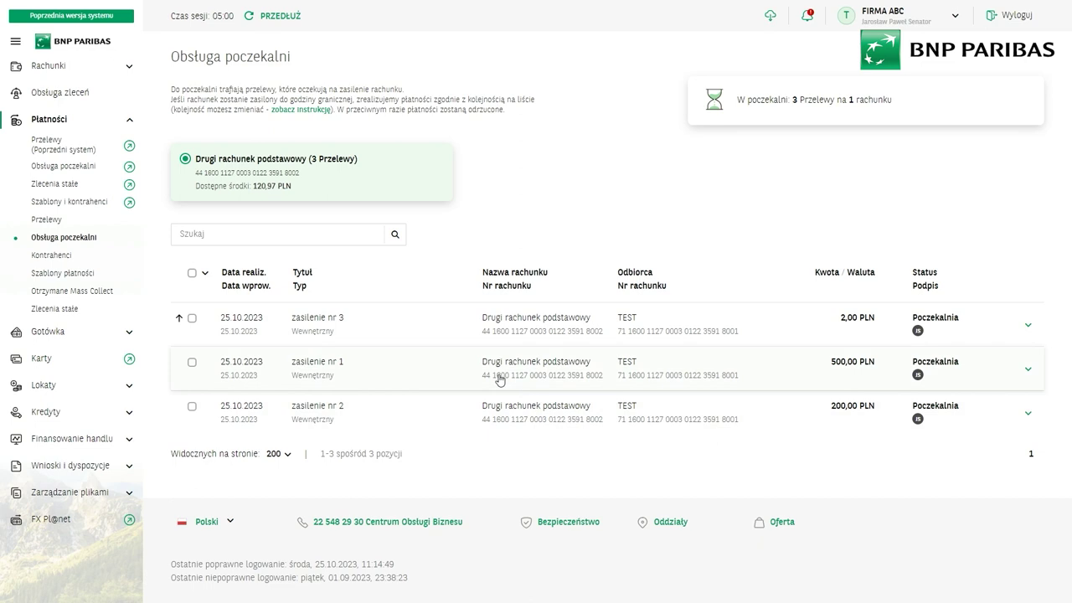
{"action": "left_click", "coordinate": [554, 331]}
{"action": "scroll", "coordinate": [628, 502], "scroll_direction": "down", "scroll_amount": 3}
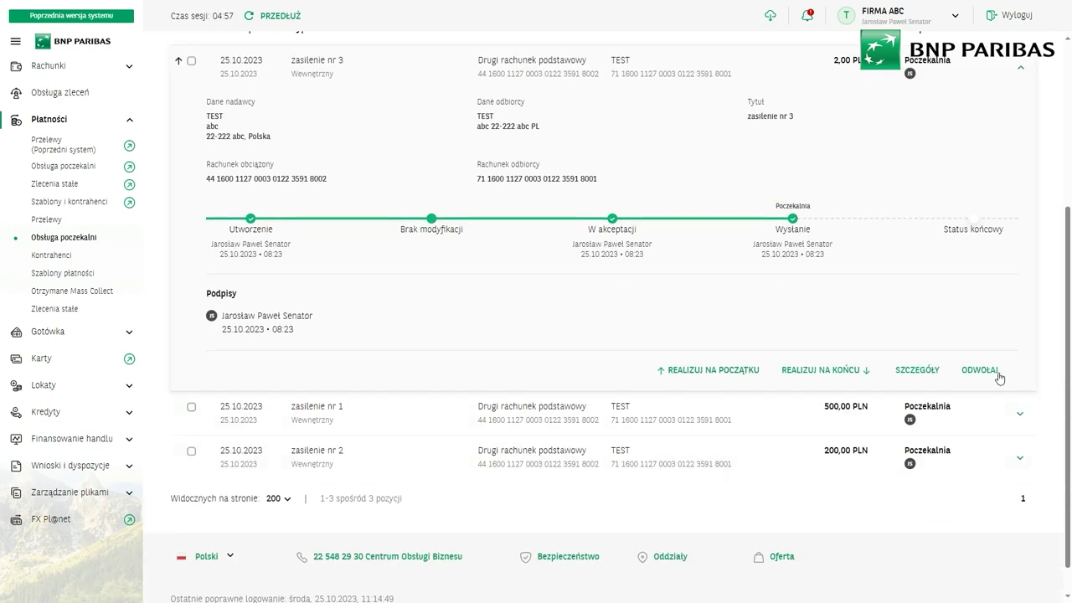
{"action": "scroll", "coordinate": [562, 299], "scroll_direction": "up", "scroll_amount": 3}
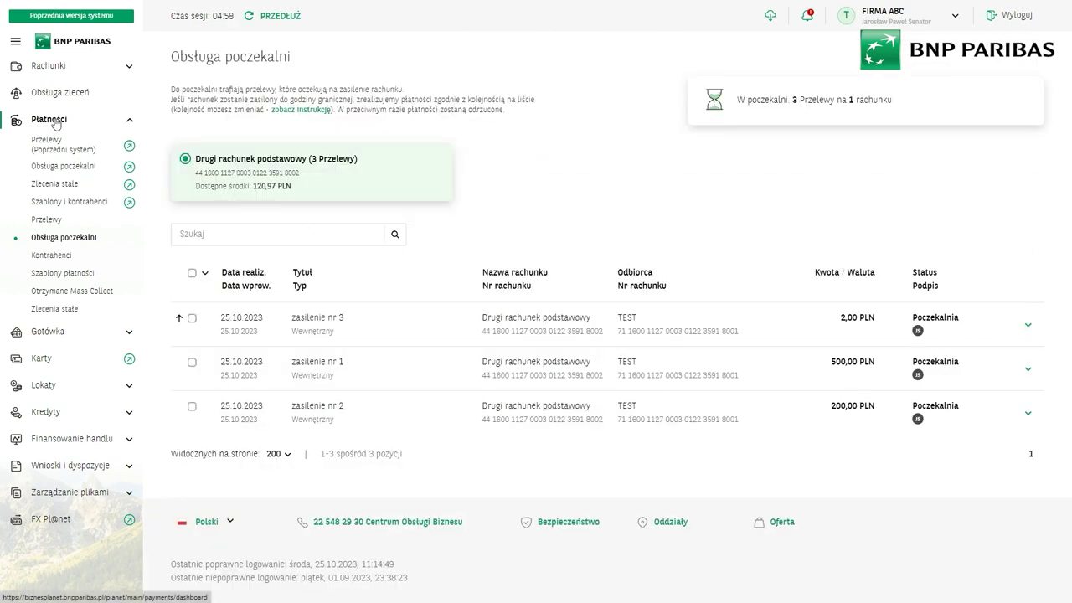
Review all orders in Obsługa zleceń, then reopen the waiting room with its two remaining transfers
{"action": "left_click", "coordinate": [55, 93]}
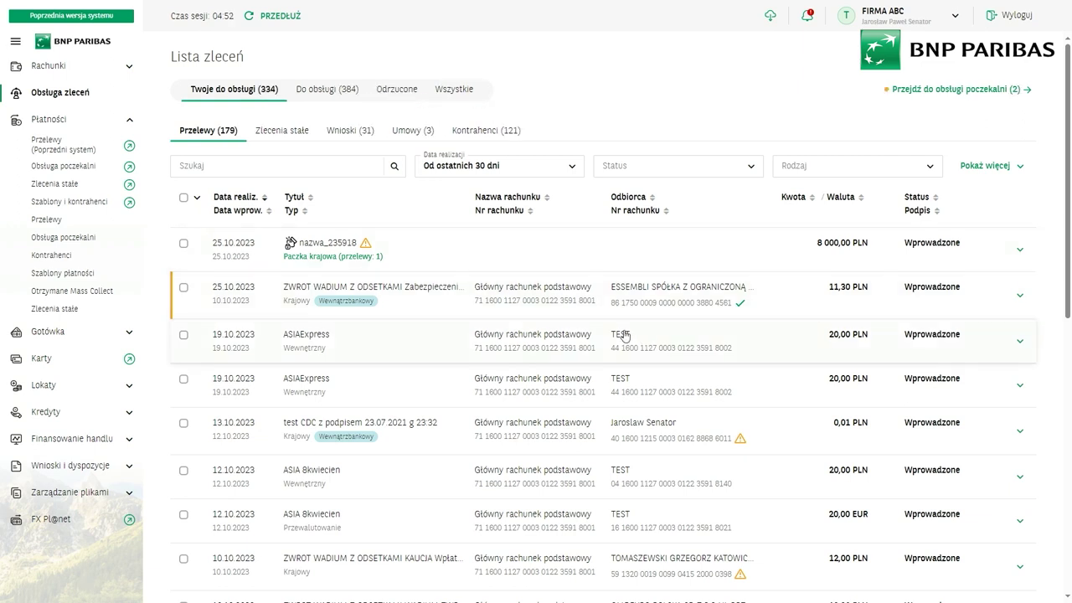
{"action": "scroll", "coordinate": [614, 330], "scroll_direction": "down", "scroll_amount": 2}
{"action": "scroll", "coordinate": [614, 331], "scroll_direction": "down", "scroll_amount": 4}
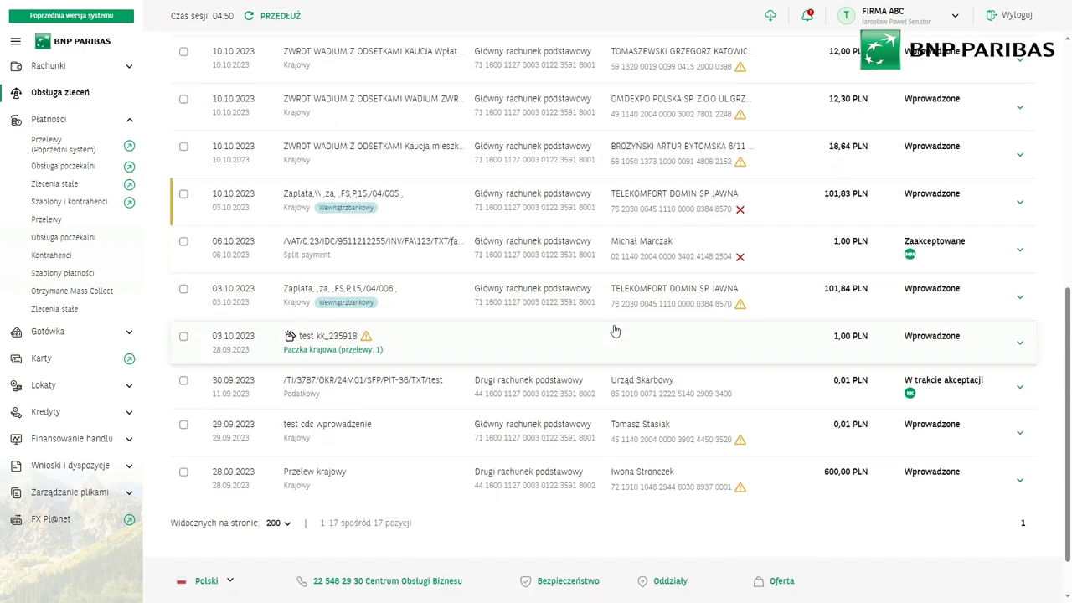
{"action": "scroll", "coordinate": [610, 336], "scroll_direction": "up", "scroll_amount": 6}
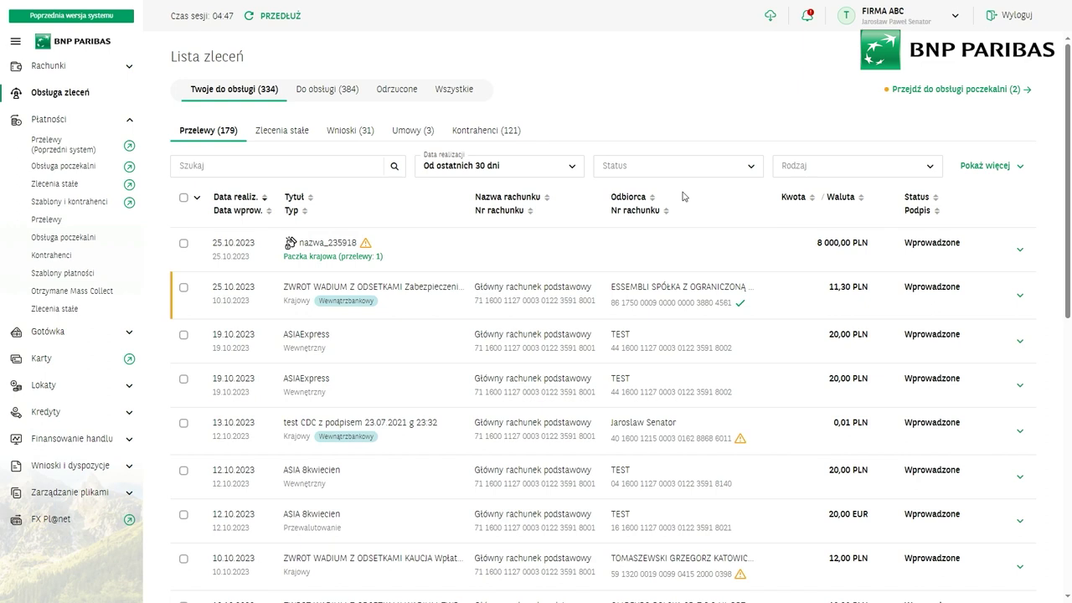
{"action": "left_click", "coordinate": [453, 93]}
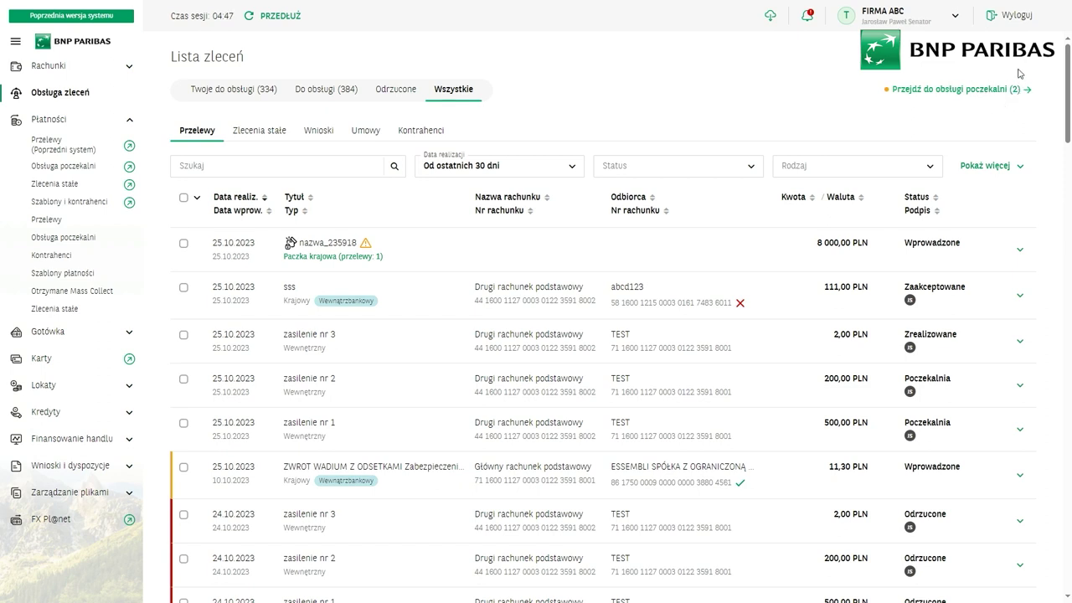
{"action": "left_click", "coordinate": [1007, 96]}
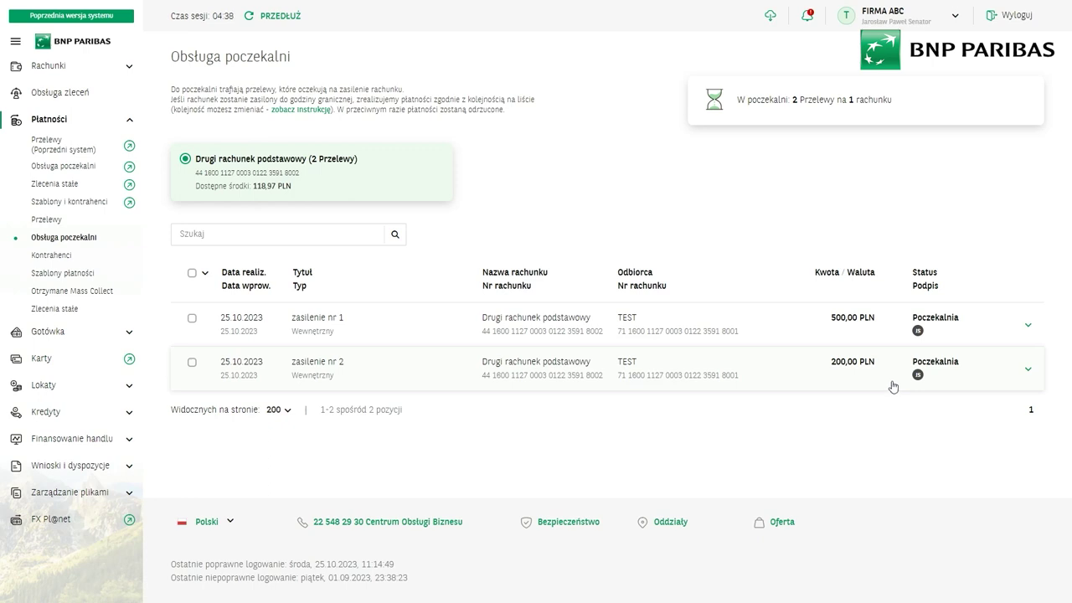
Look through the Kontrahenci and Szablony płatności pages, then go to Płatności
{"action": "left_click", "coordinate": [60, 256]}
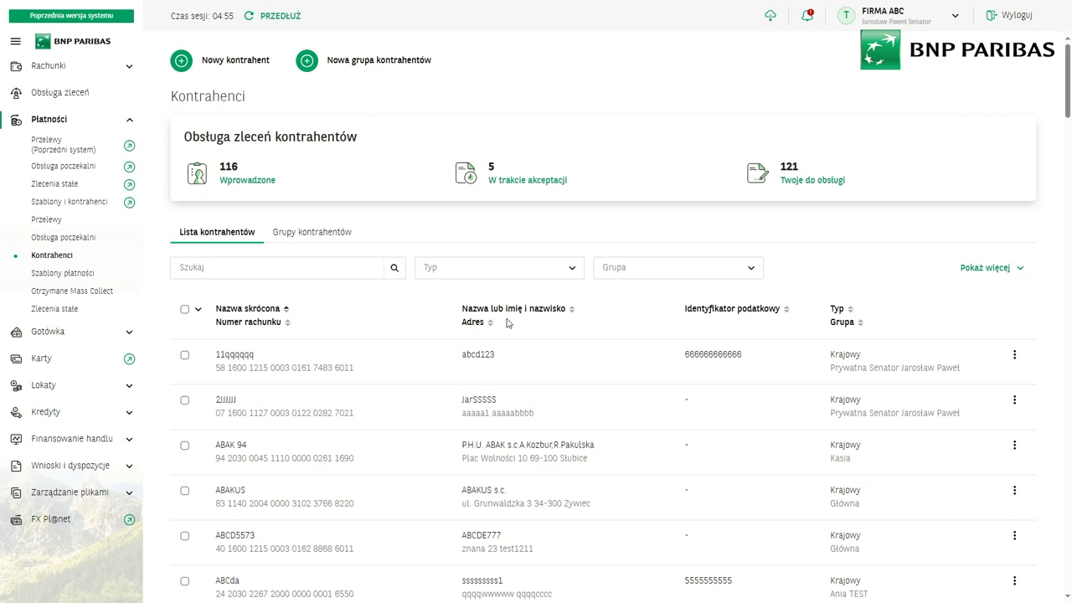
{"action": "left_click", "coordinate": [52, 276]}
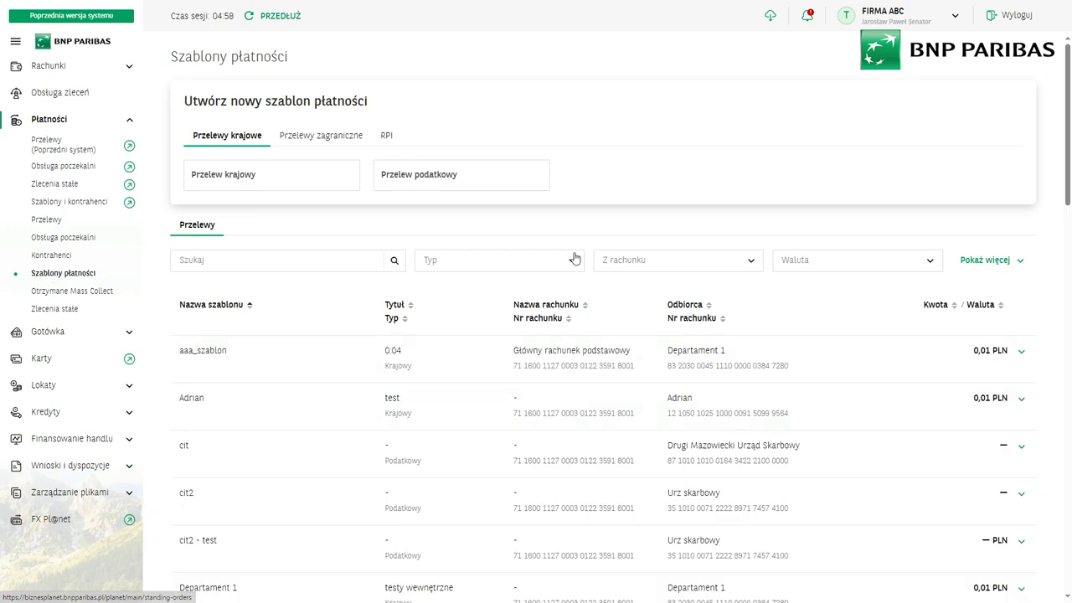
{"action": "left_click", "coordinate": [51, 120]}
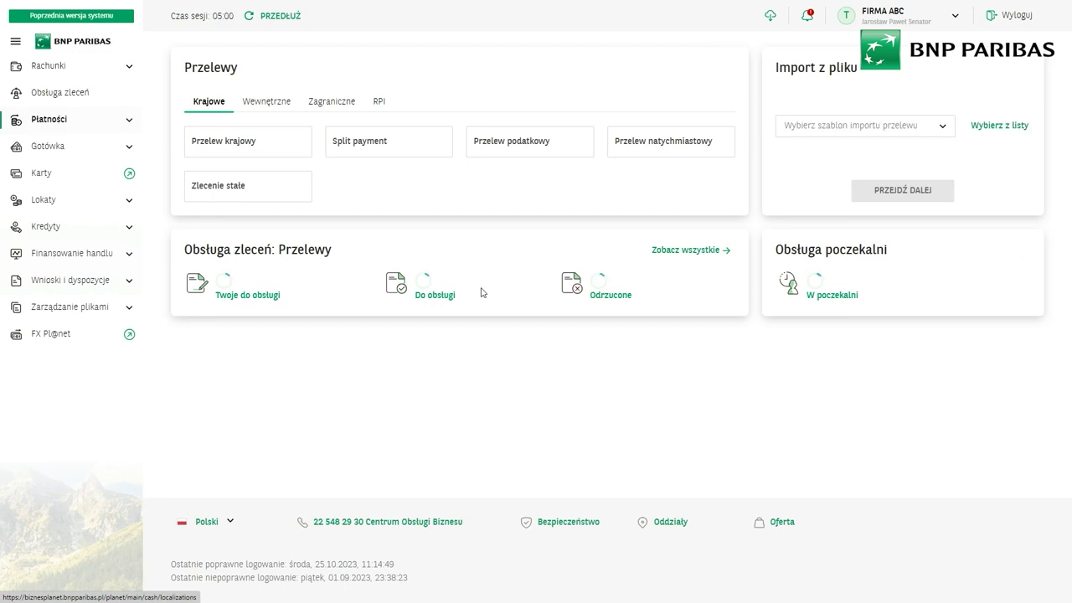
Fill a new domestic transfer's recipient from a saved contractor and leave it as a draft
{"action": "left_click", "coordinate": [268, 141]}
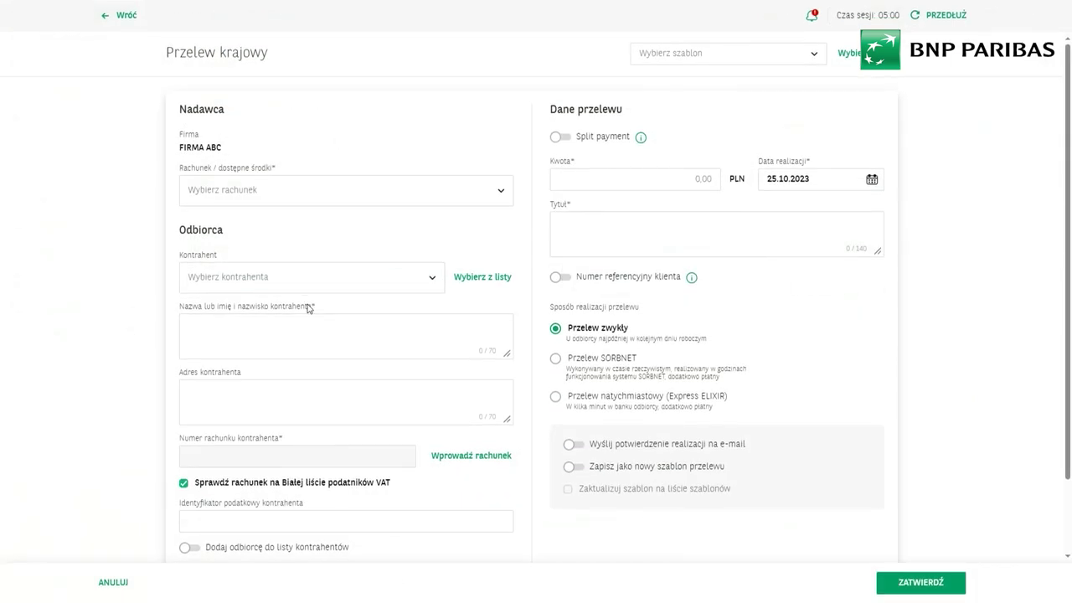
{"action": "scroll", "coordinate": [451, 435], "scroll_direction": "down", "scroll_amount": 1}
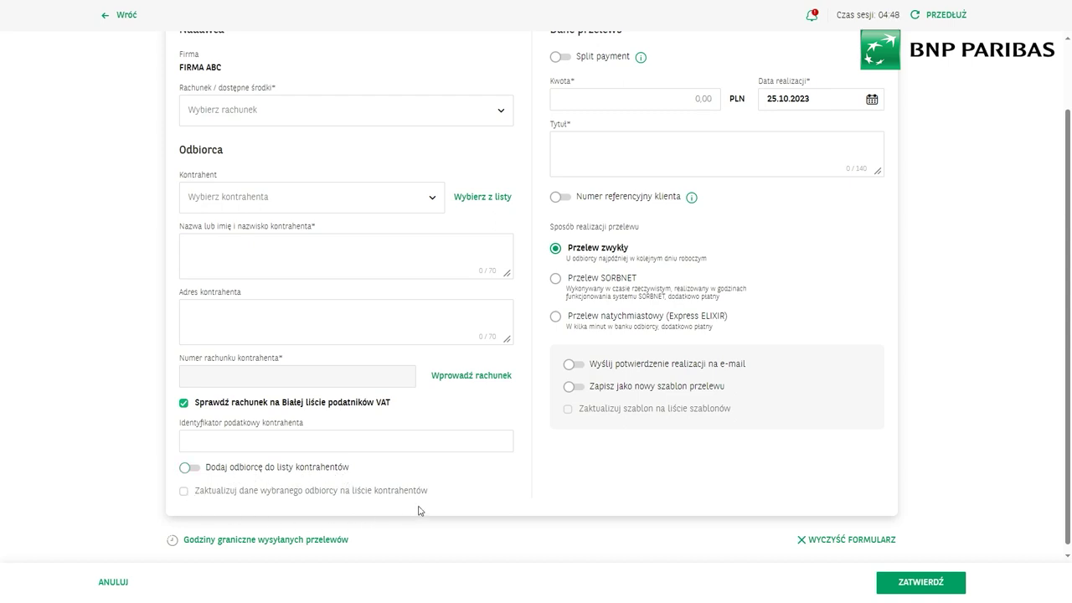
{"action": "left_click", "coordinate": [431, 199]}
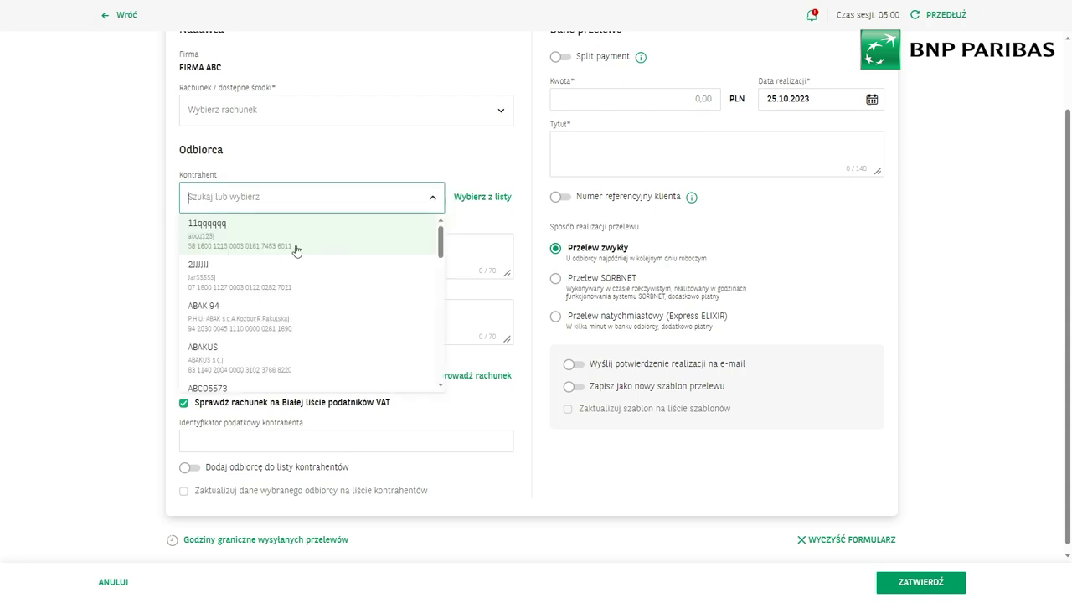
{"action": "left_click", "coordinate": [222, 285]}
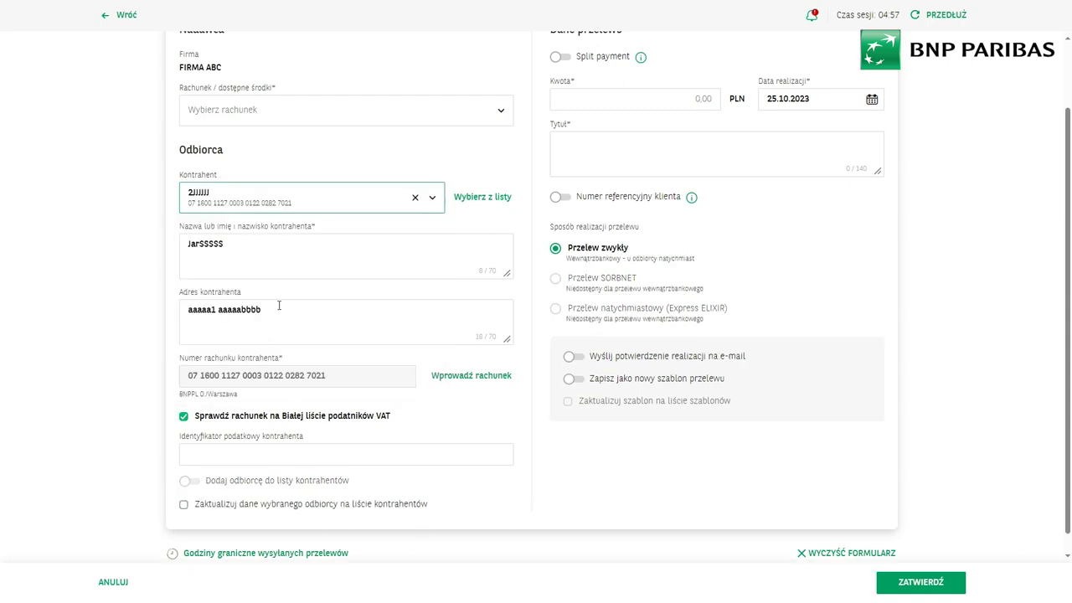
{"action": "left_click", "coordinate": [245, 248]}
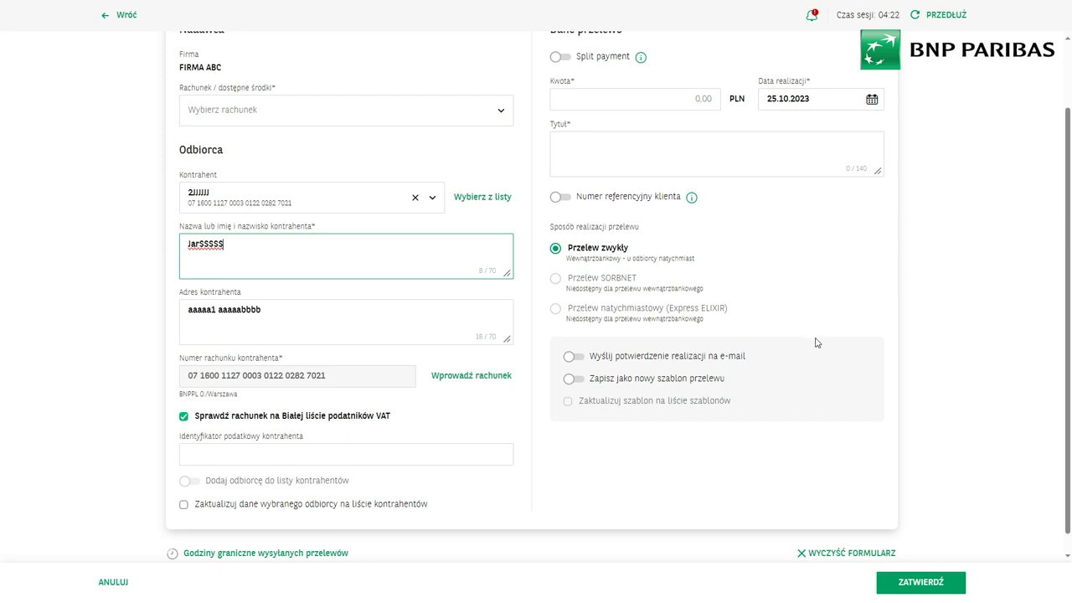
{"action": "left_click", "coordinate": [117, 15]}
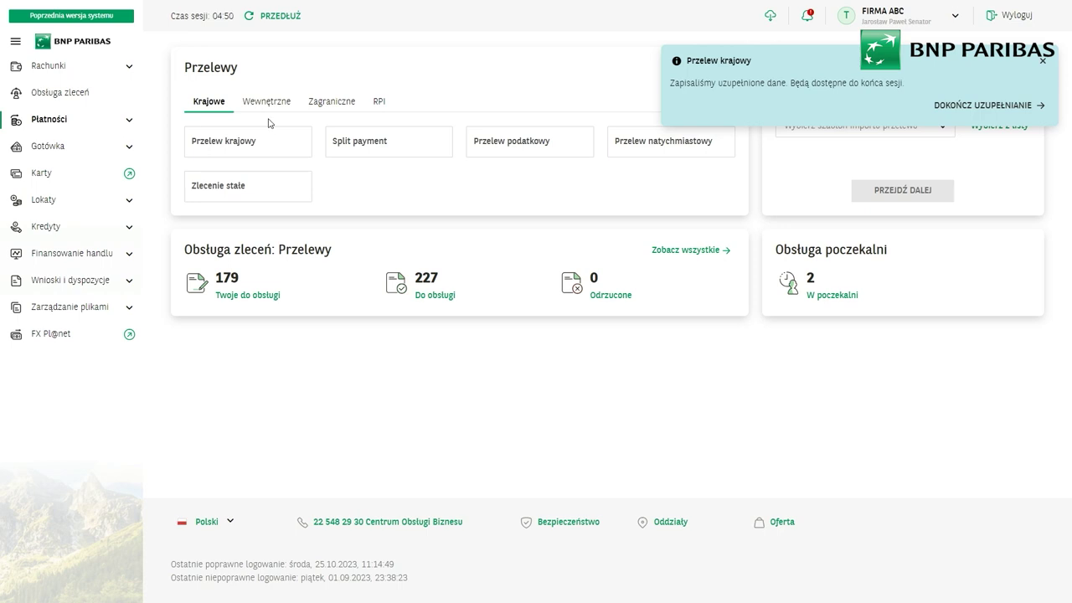
View the 2,00 PLN zasilenie nr 3 transaction and its payment order, then return to Historia transakcji
{"action": "left_click", "coordinate": [59, 76]}
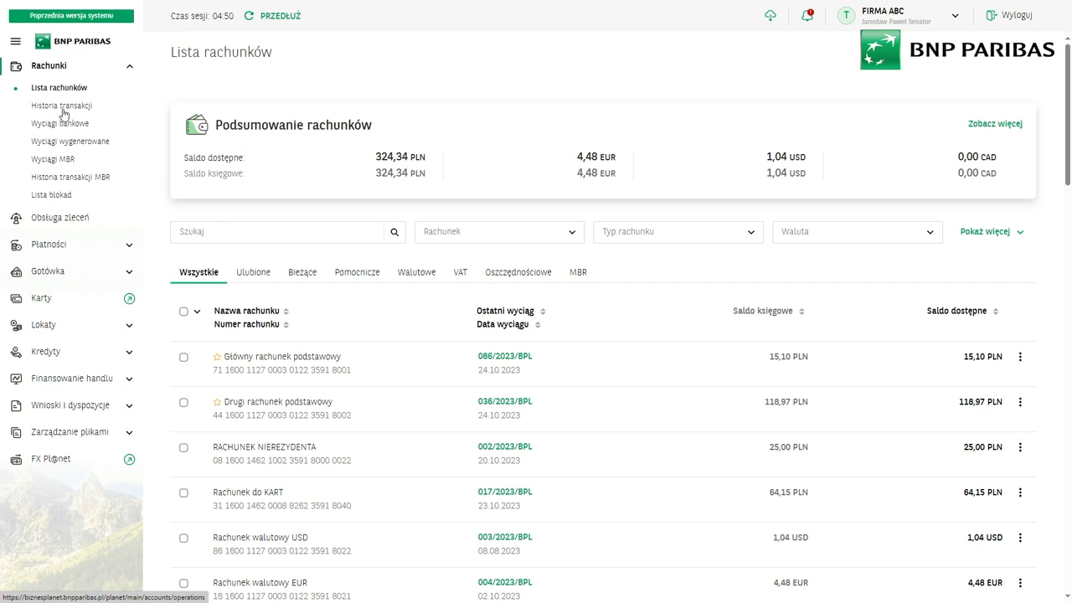
{"action": "left_click", "coordinate": [61, 106]}
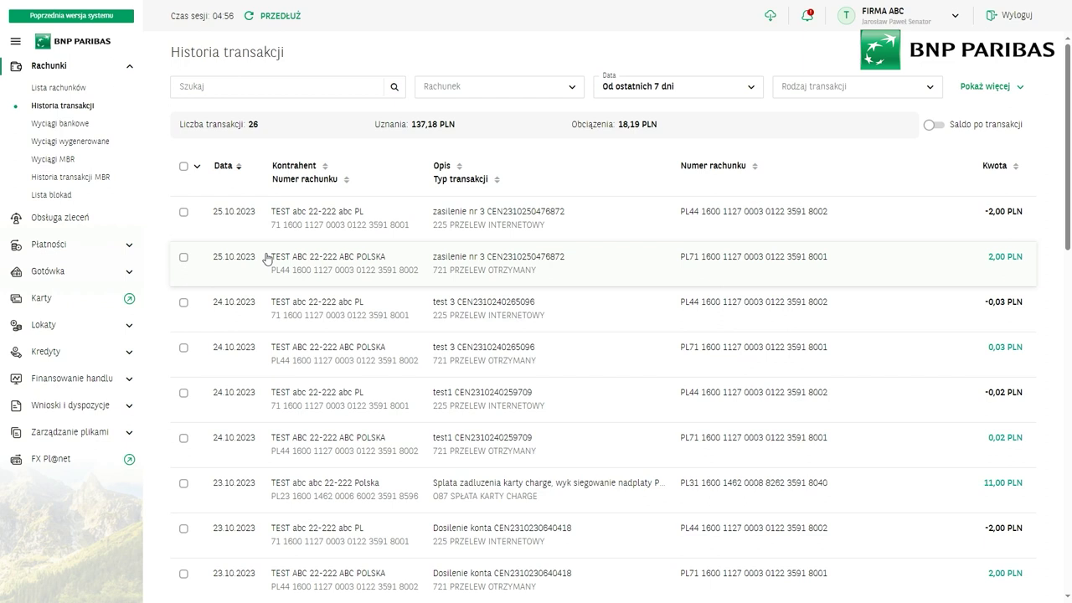
{"action": "left_click", "coordinate": [350, 226]}
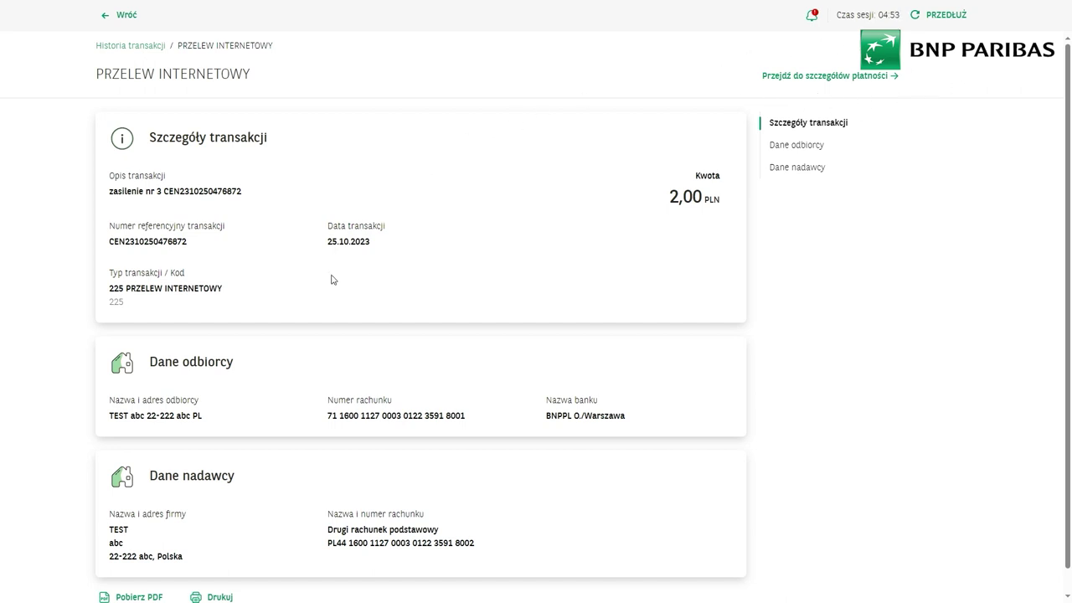
{"action": "left_click", "coordinate": [825, 77]}
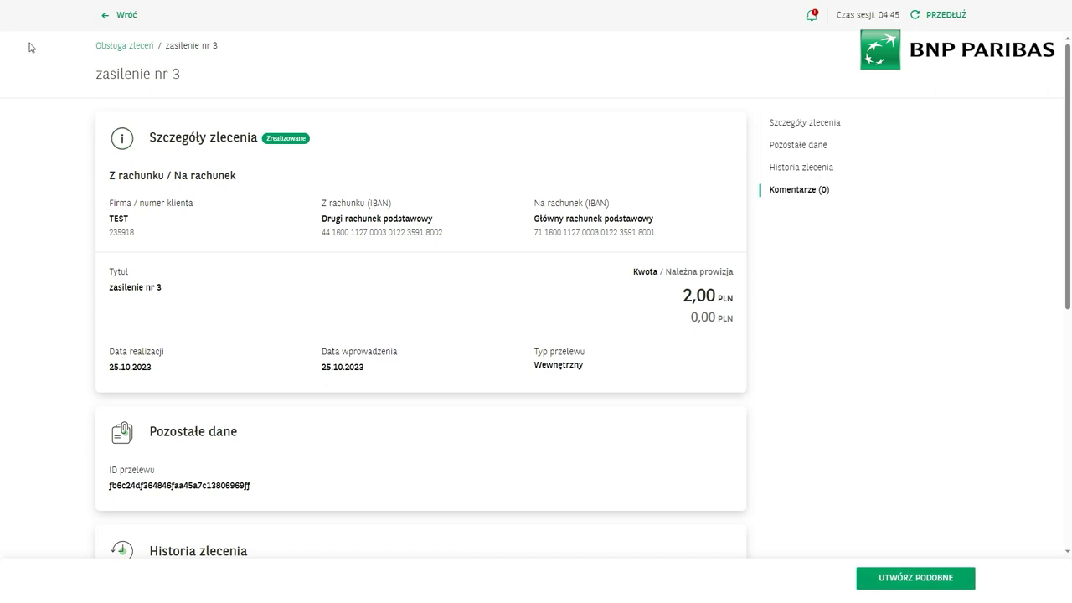
{"action": "left_click", "coordinate": [109, 16]}
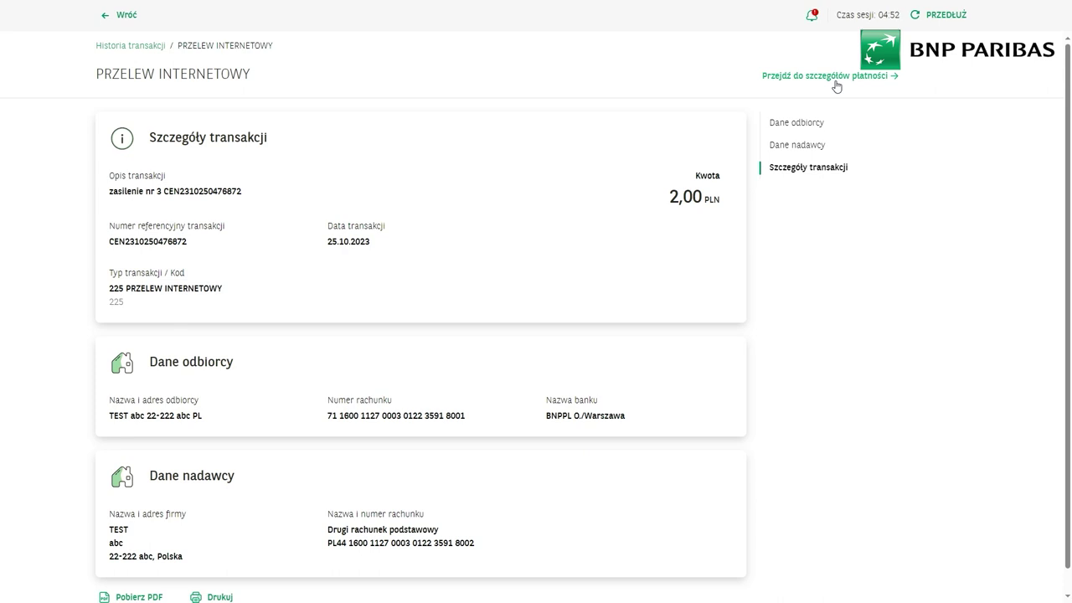
{"action": "left_click", "coordinate": [106, 18]}
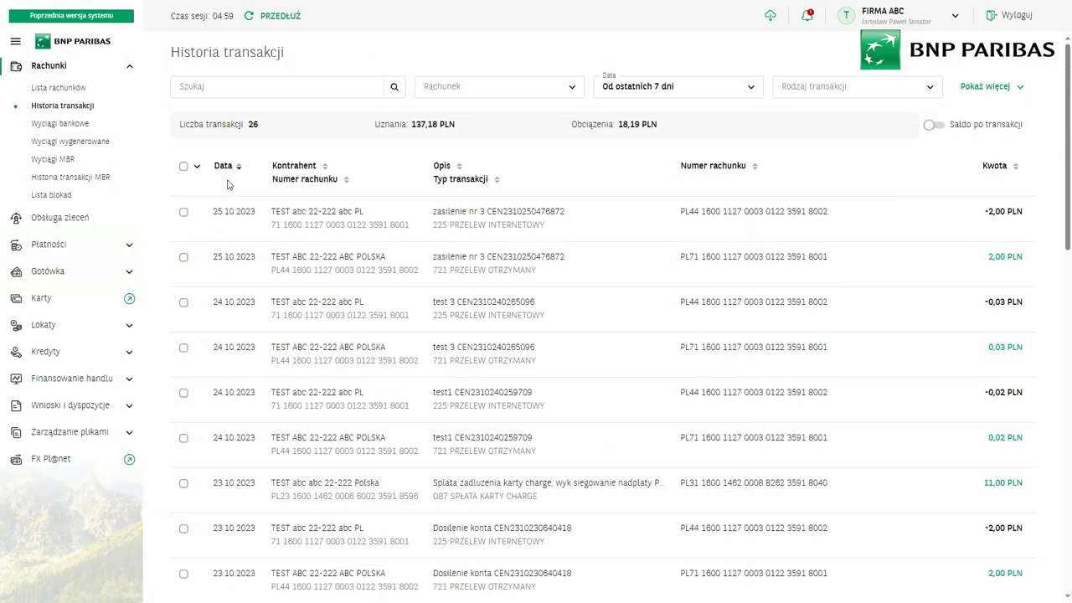